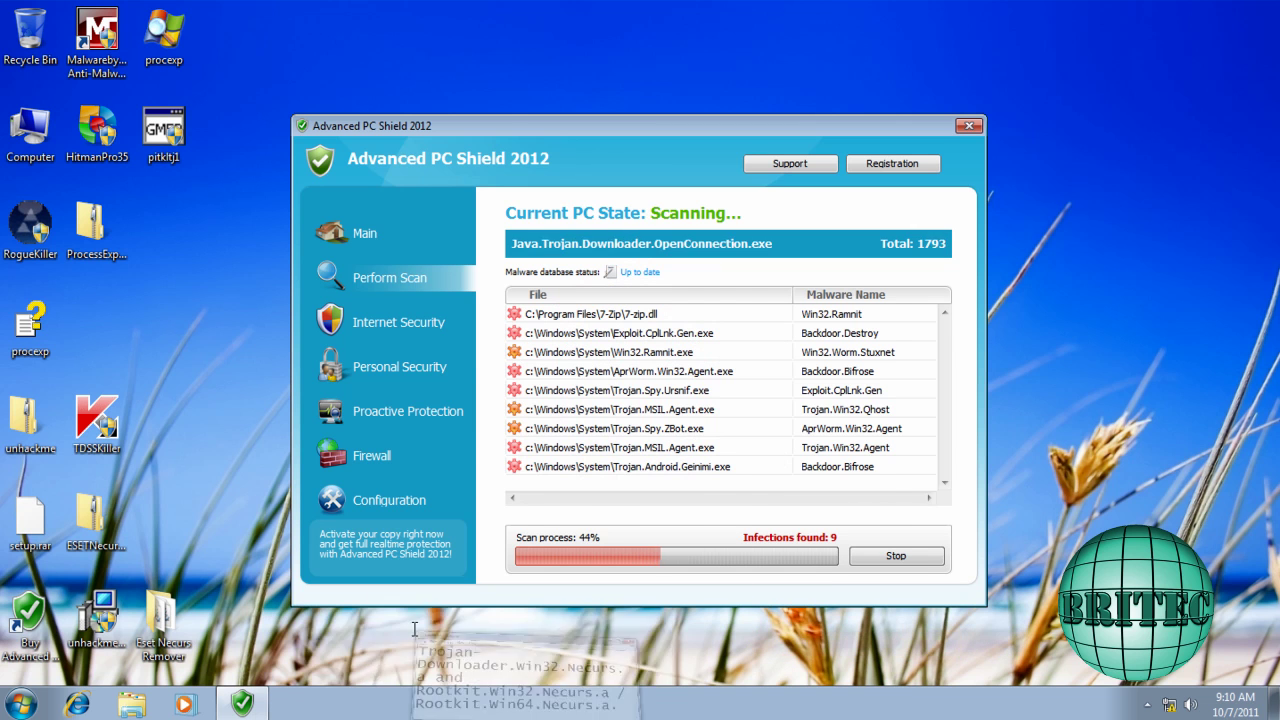
Review the Rootkit.Win64.Necurs.a threat name in rootkit.txt, then minimize Notepad
click(558, 660)
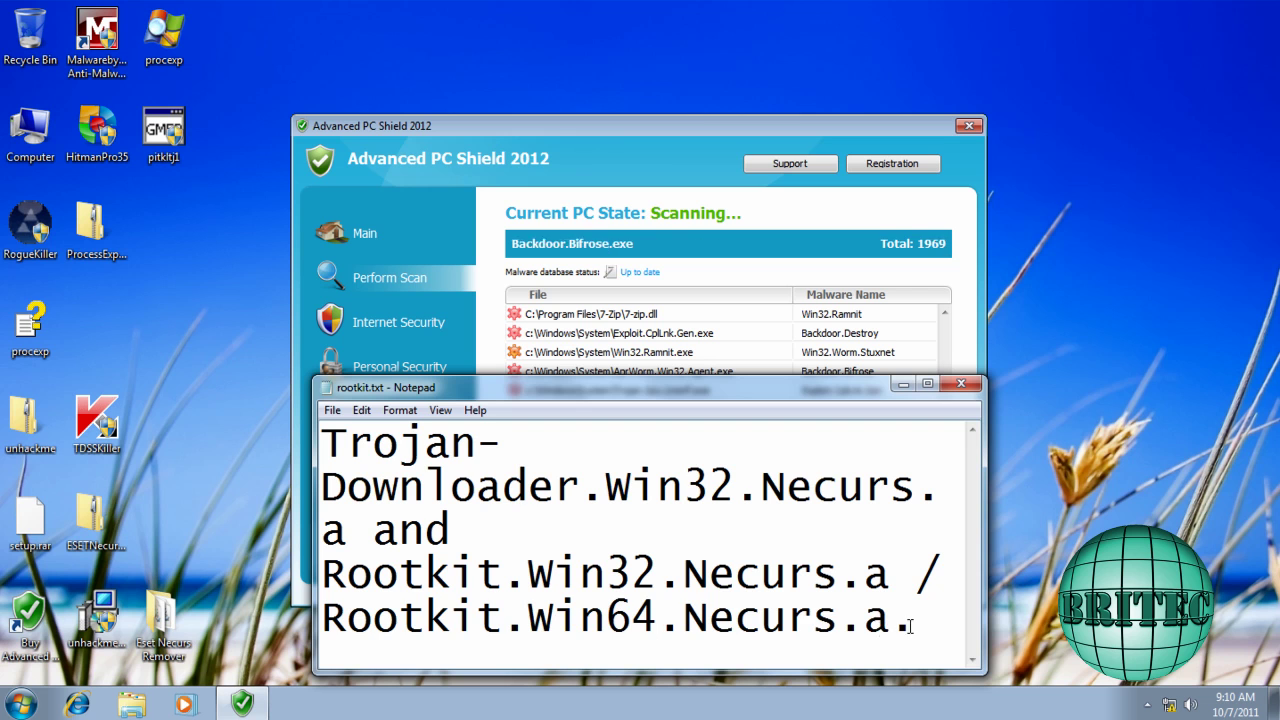
drag(904, 628, 325, 612)
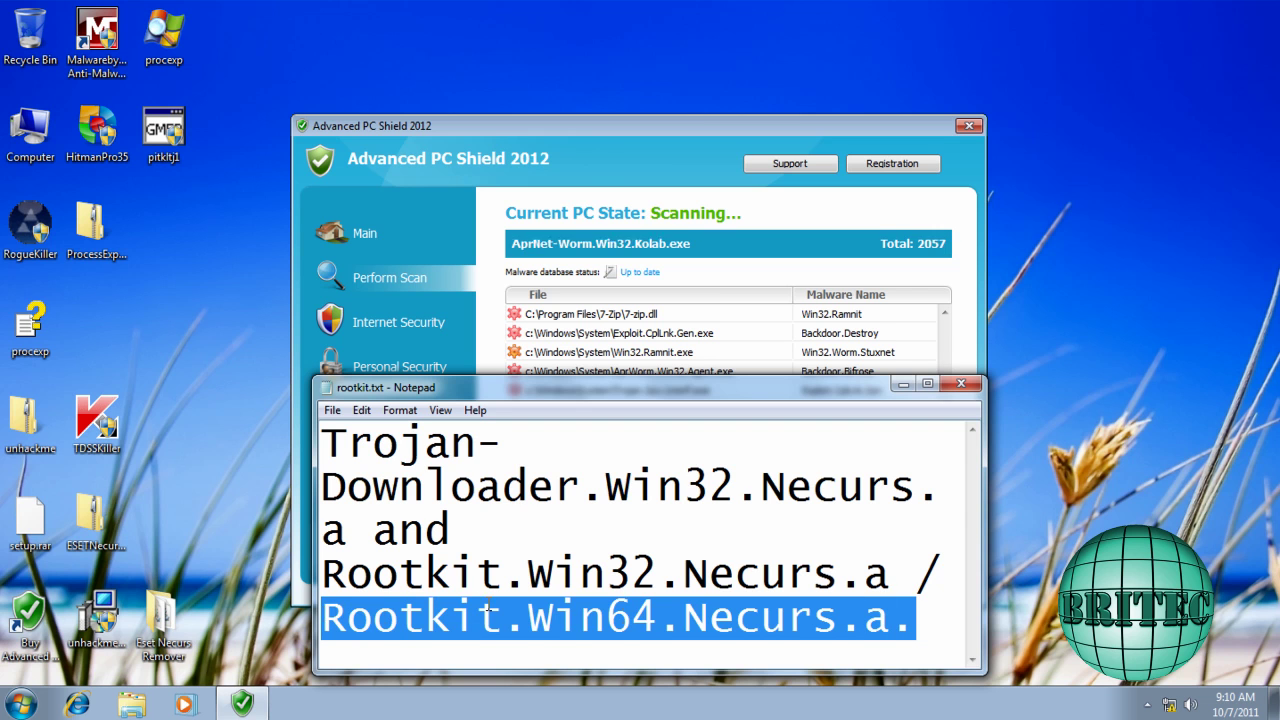
click(631, 617)
drag(658, 620, 326, 612)
click(631, 617)
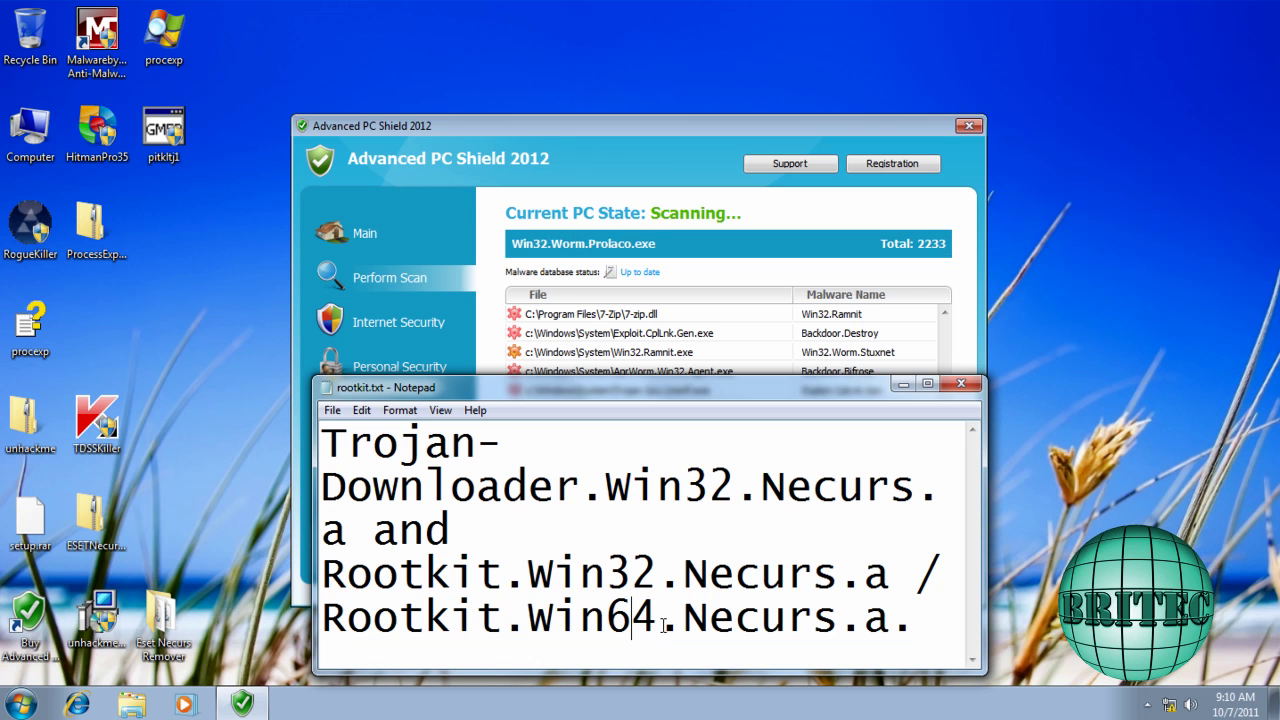
click(903, 384)
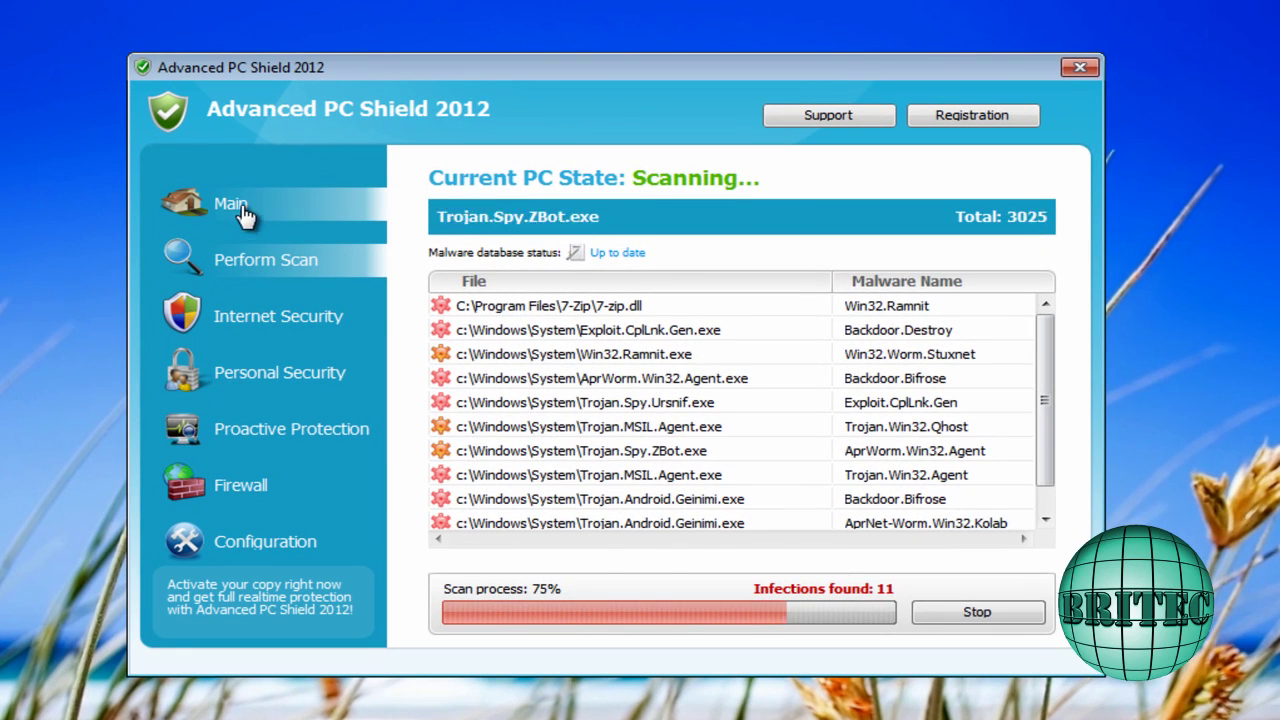
Let the fake scan finish at 20 infections of 3993 items and choose Remind me later
click(250, 206)
click(252, 265)
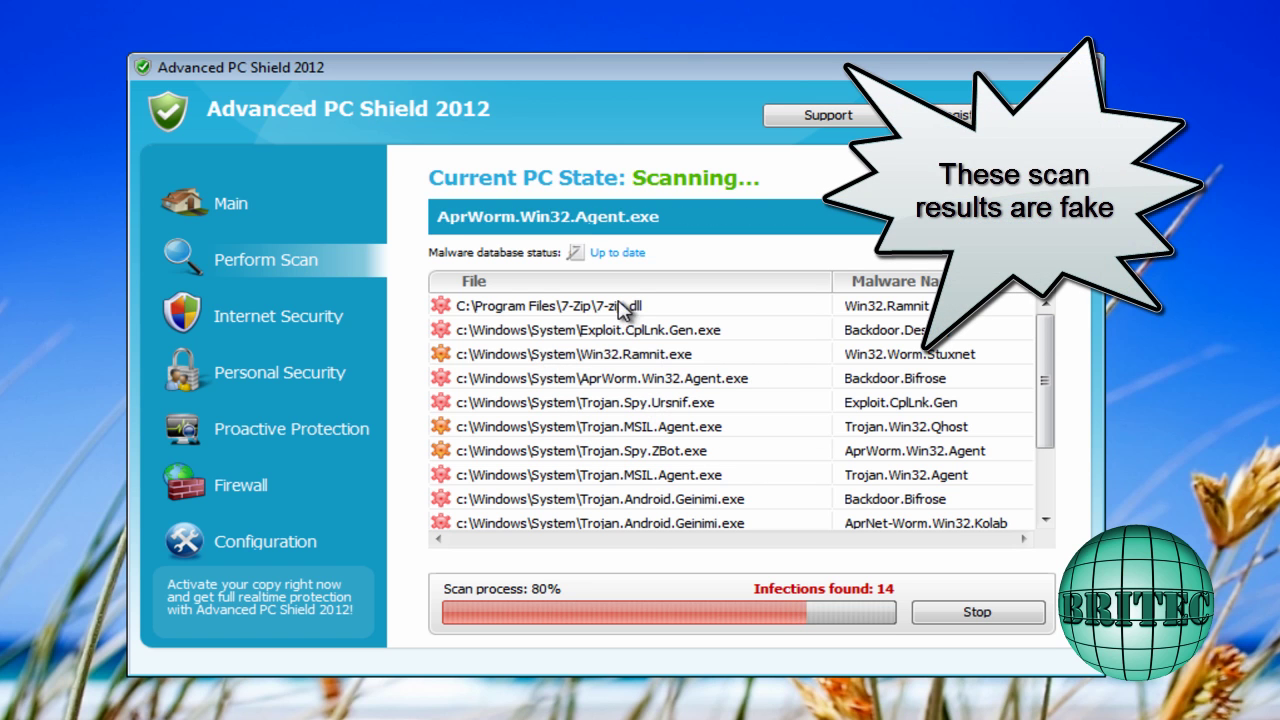
drag(1049, 357, 1072, 458)
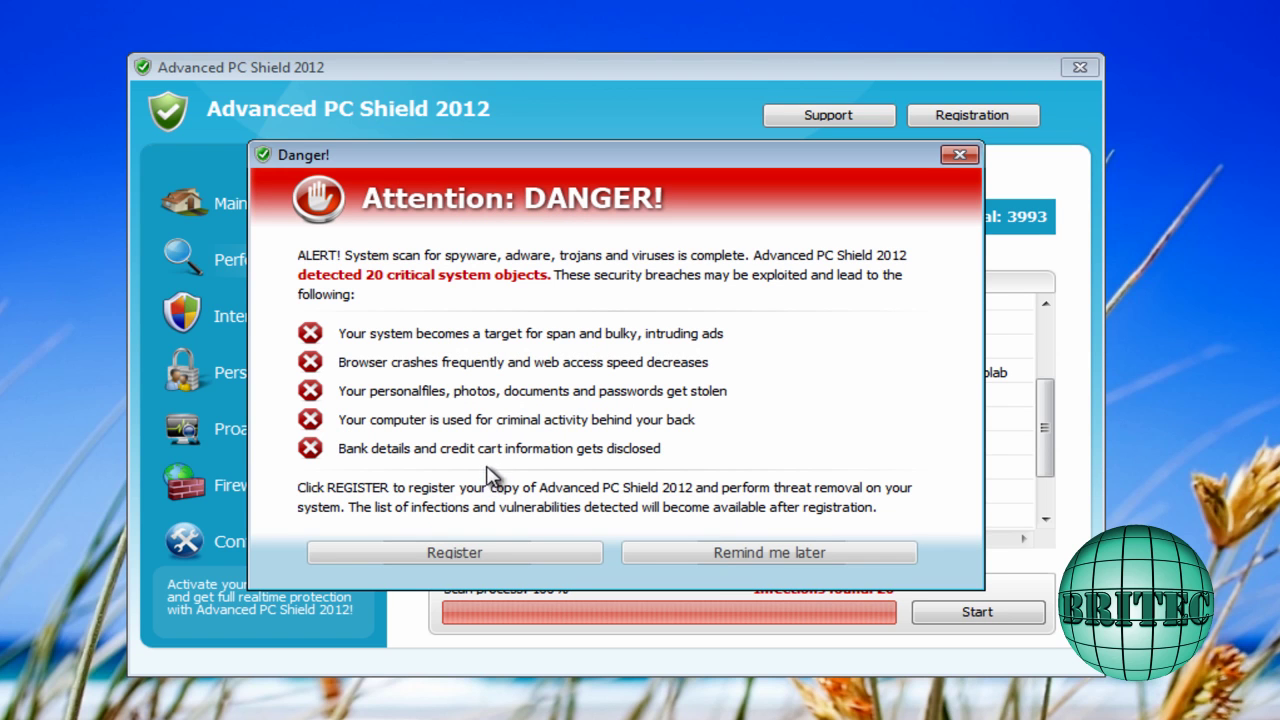
click(745, 556)
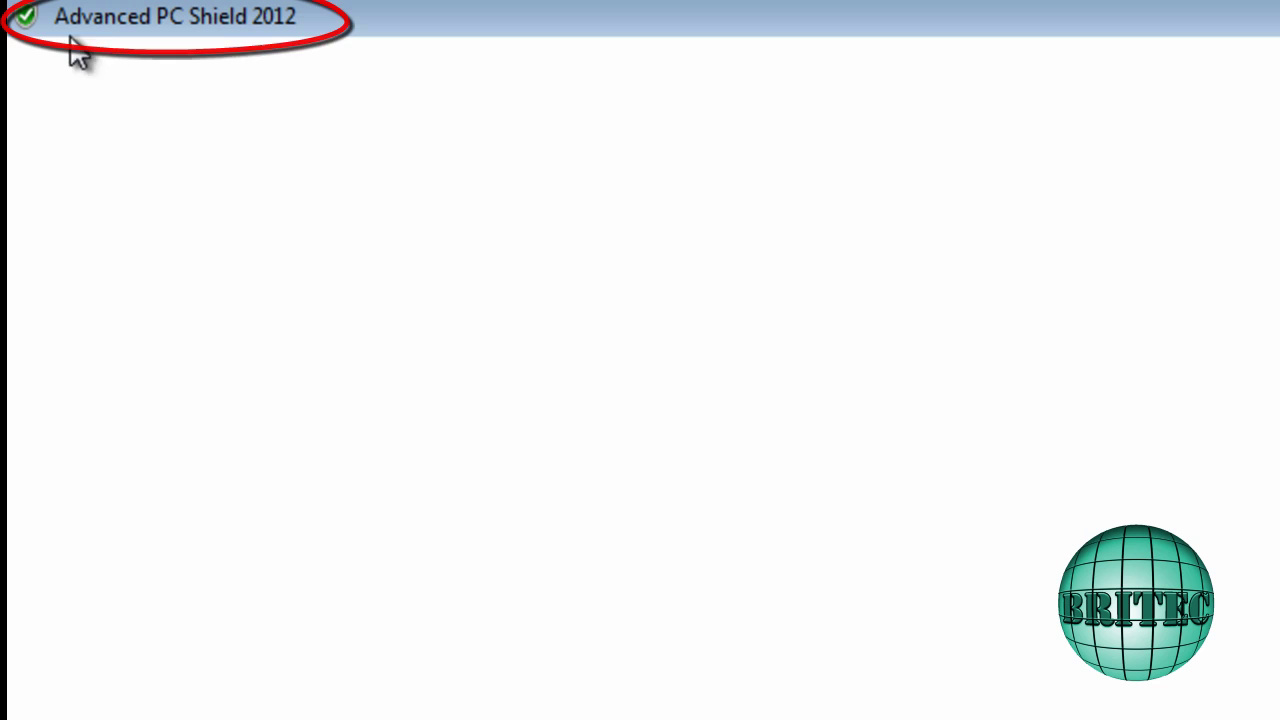
click(281, 36)
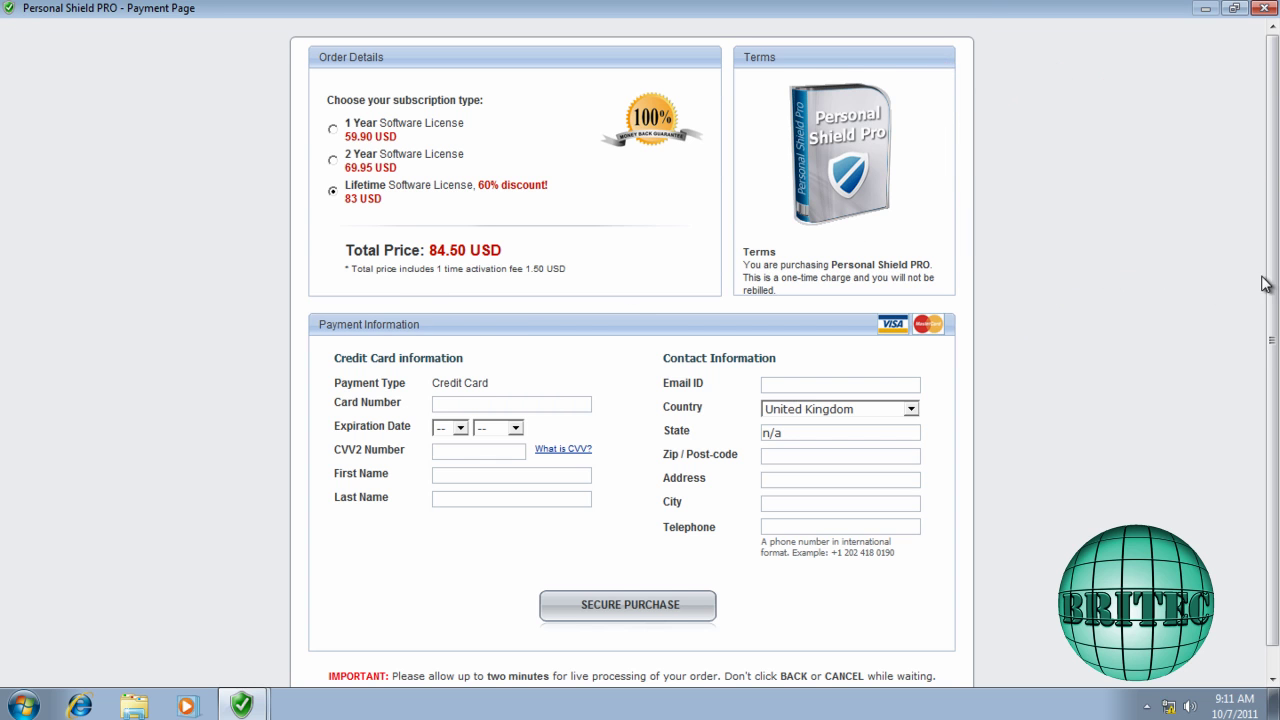
drag(1266, 281, 1276, 283)
click(1265, 8)
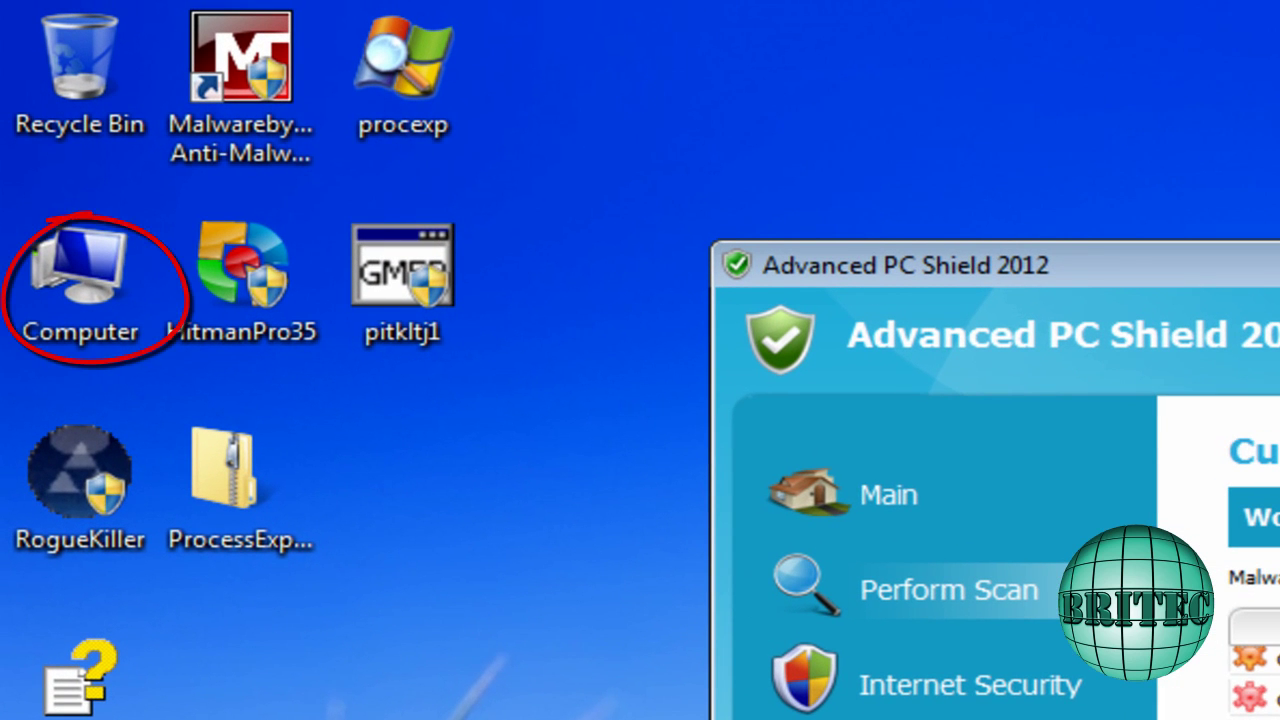
In Folder Options, show hidden files, folders and drives and stop hiding known extensions
double_click(94, 270)
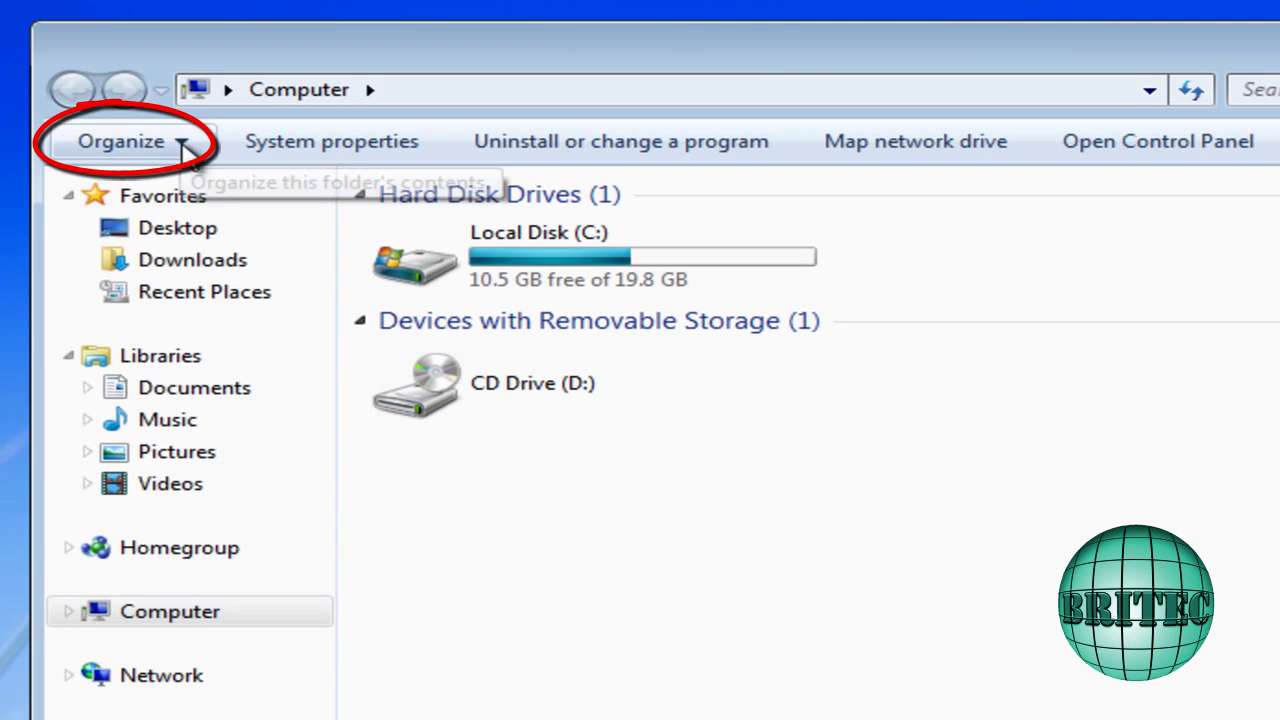
click(385, 213)
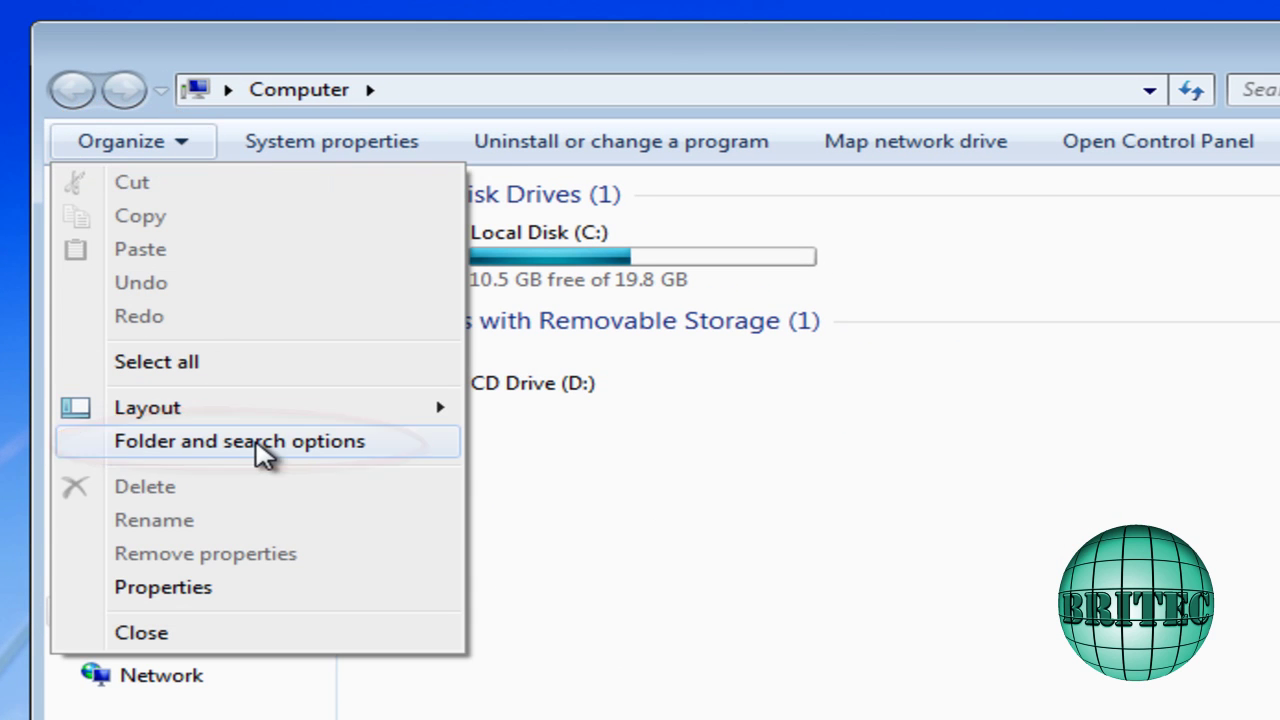
click(262, 448)
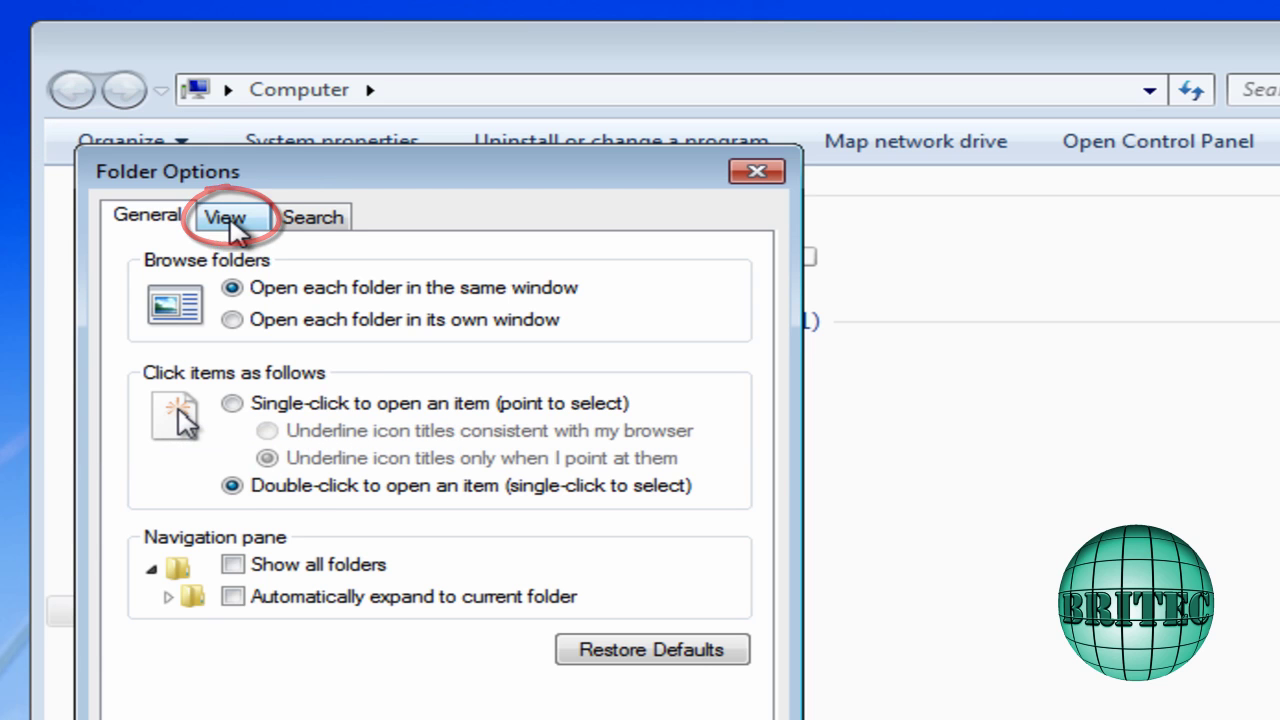
click(236, 226)
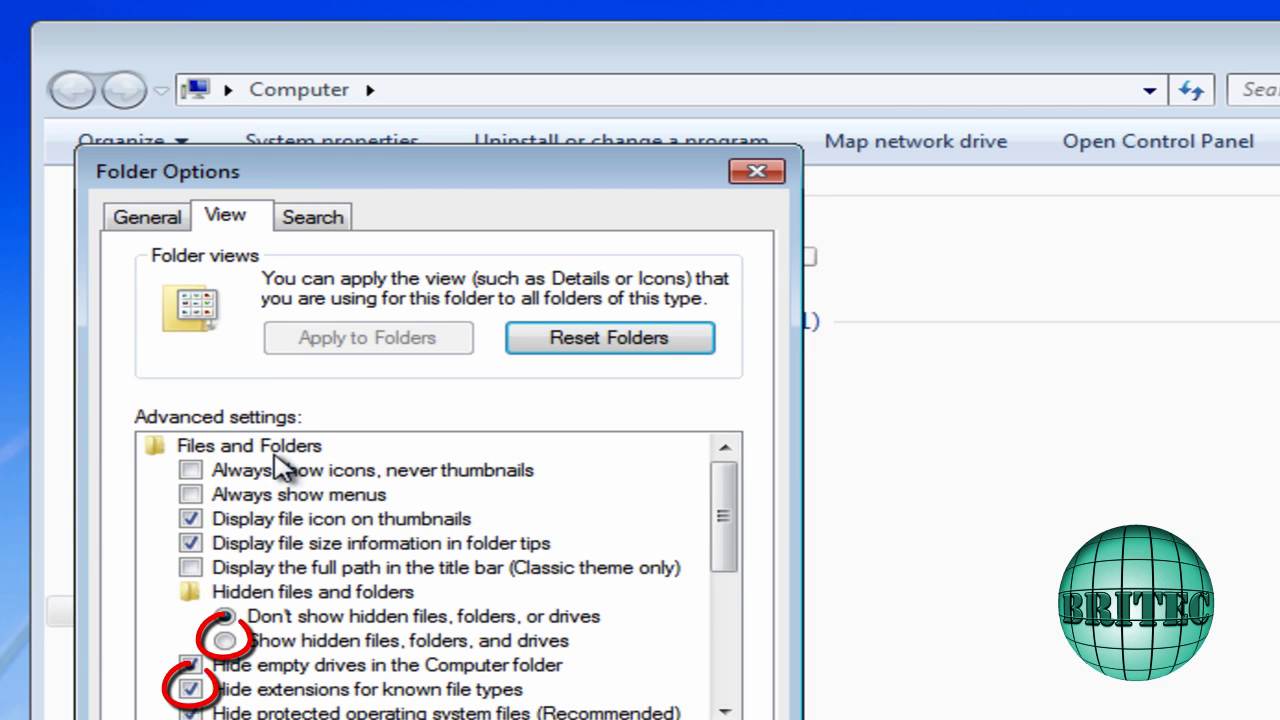
click(224, 641)
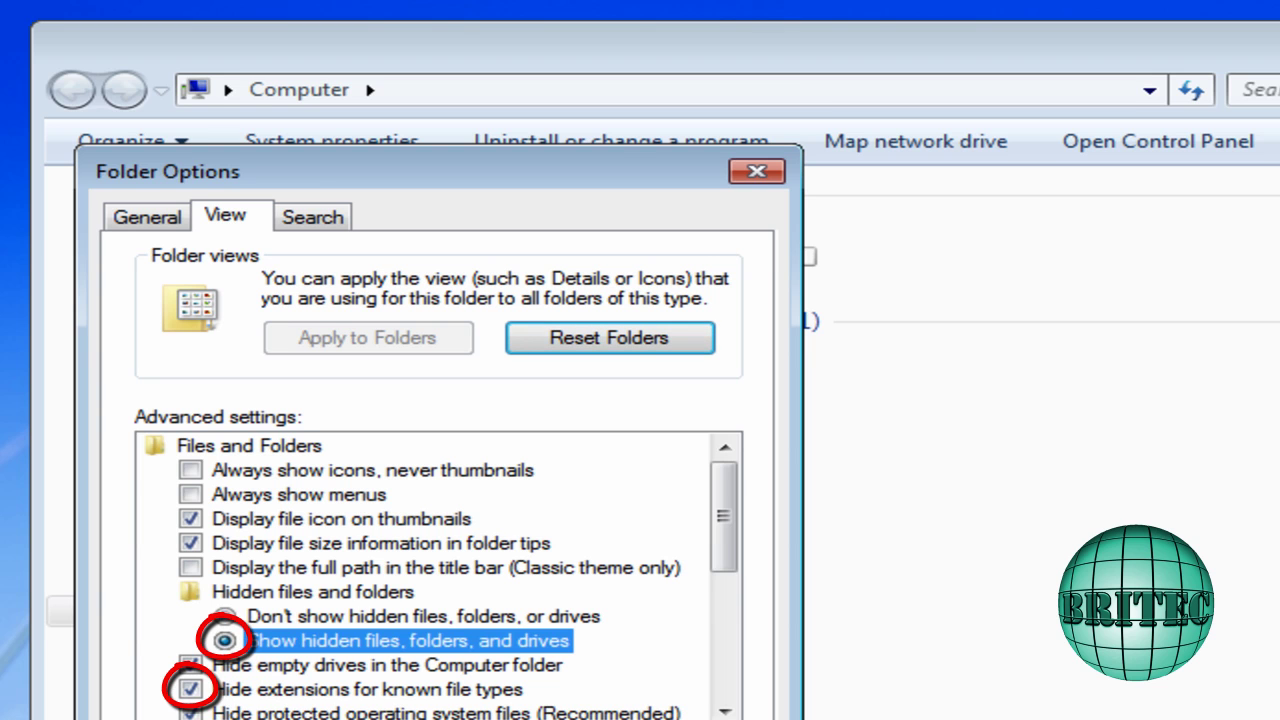
click(191, 689)
key(Return)
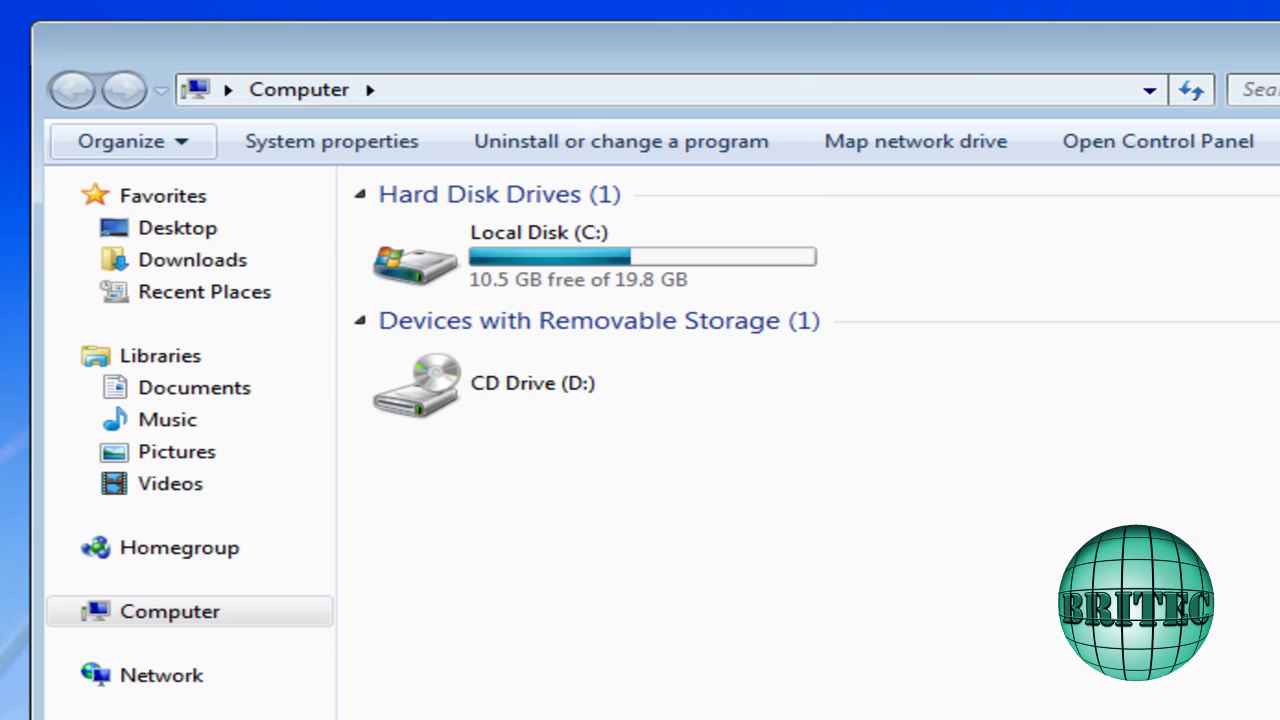
Browse to C:\Users\<user>\AppData\Local
double_click(435, 272)
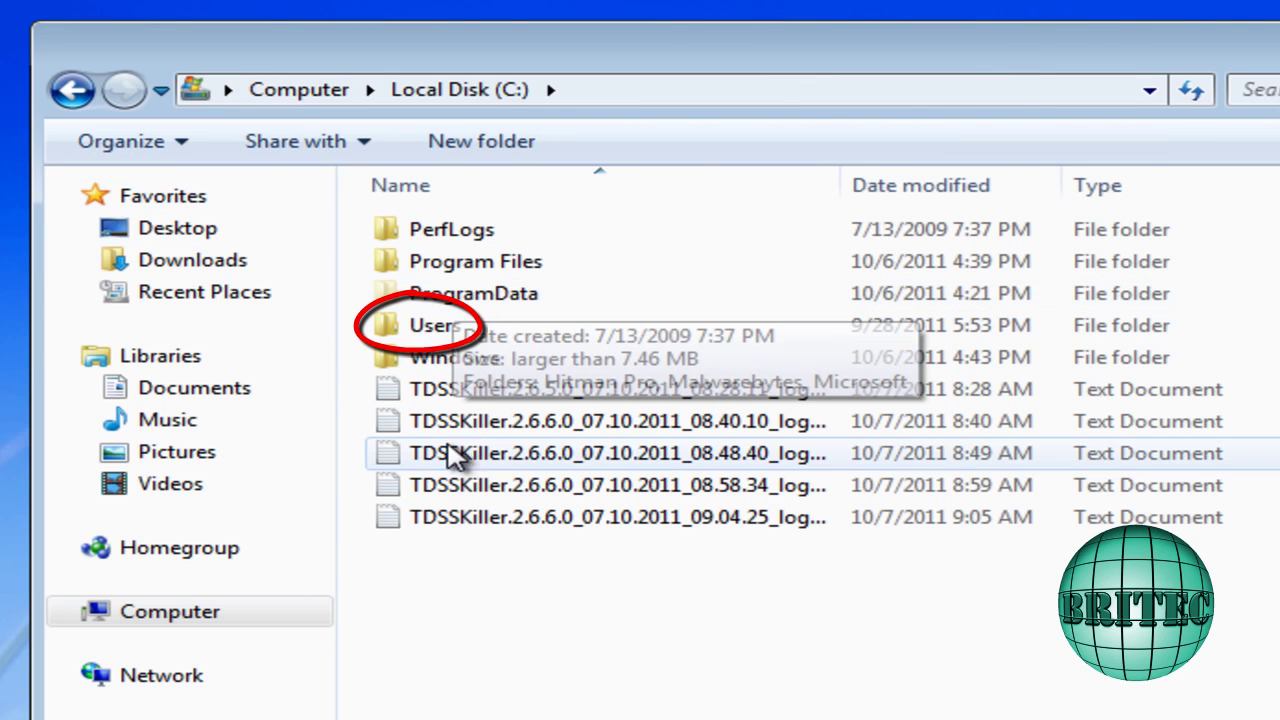
double_click(447, 330)
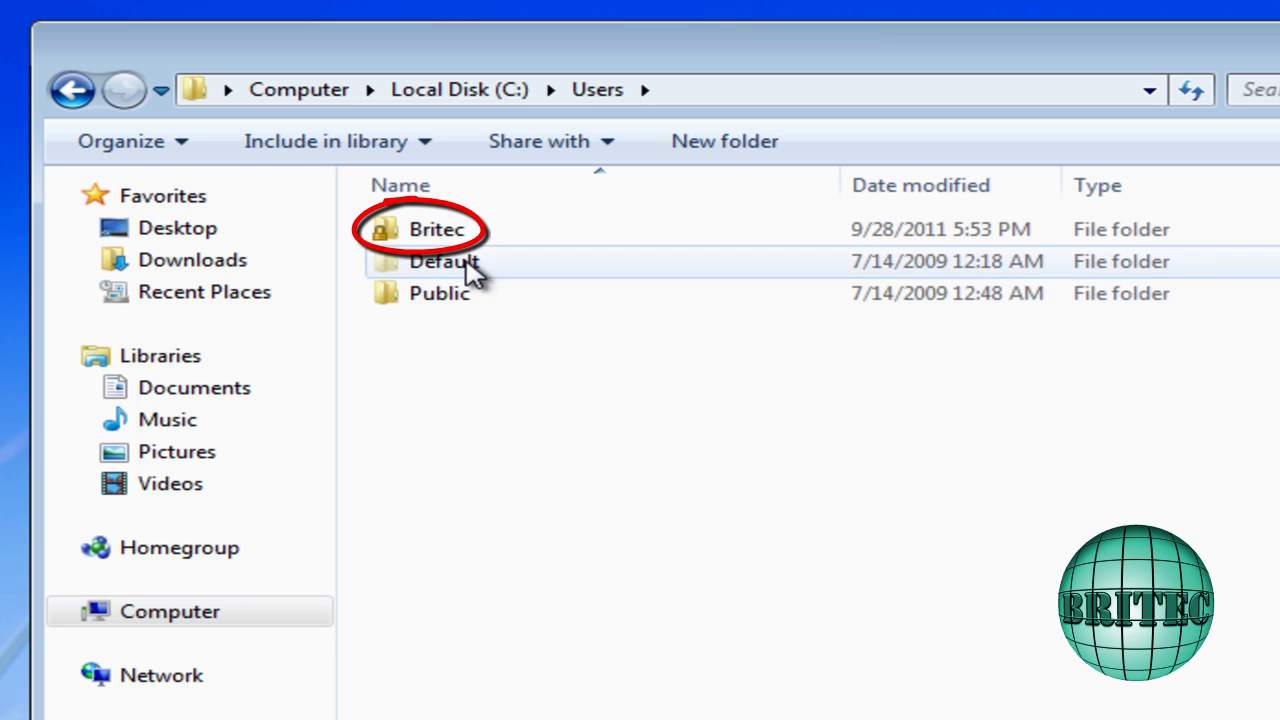
double_click(436, 238)
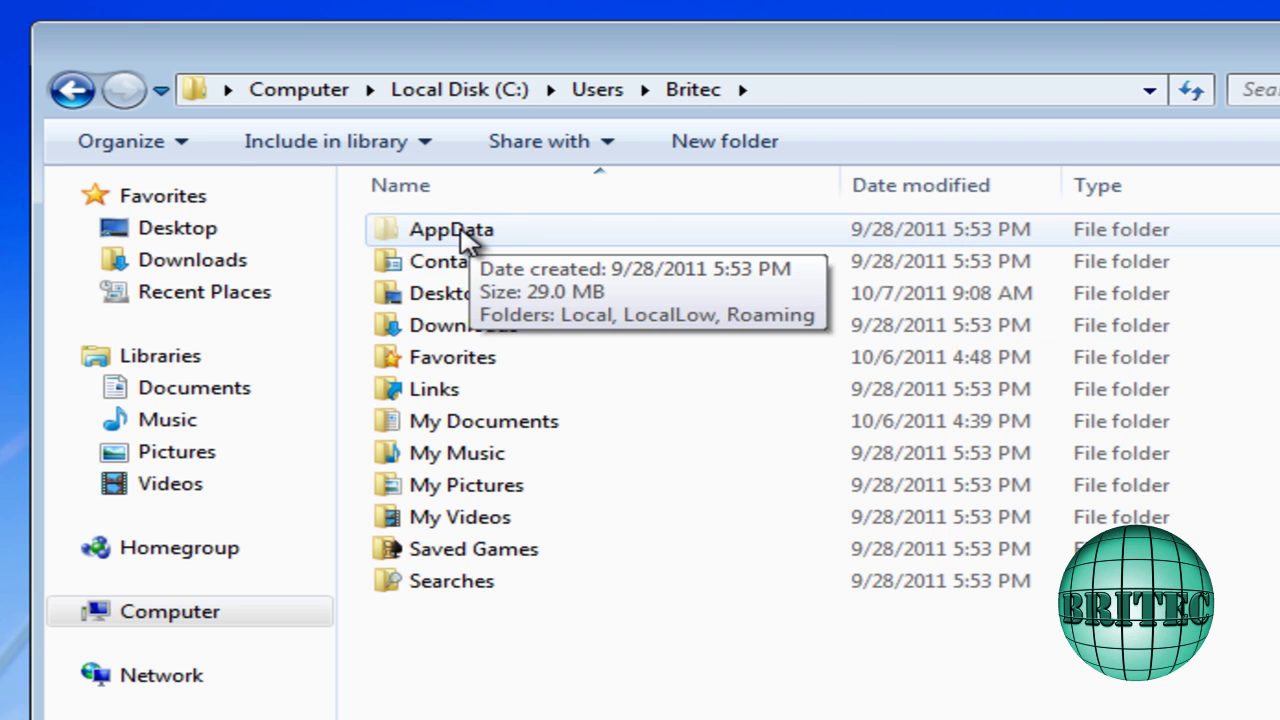
click(462, 236)
double_click(462, 236)
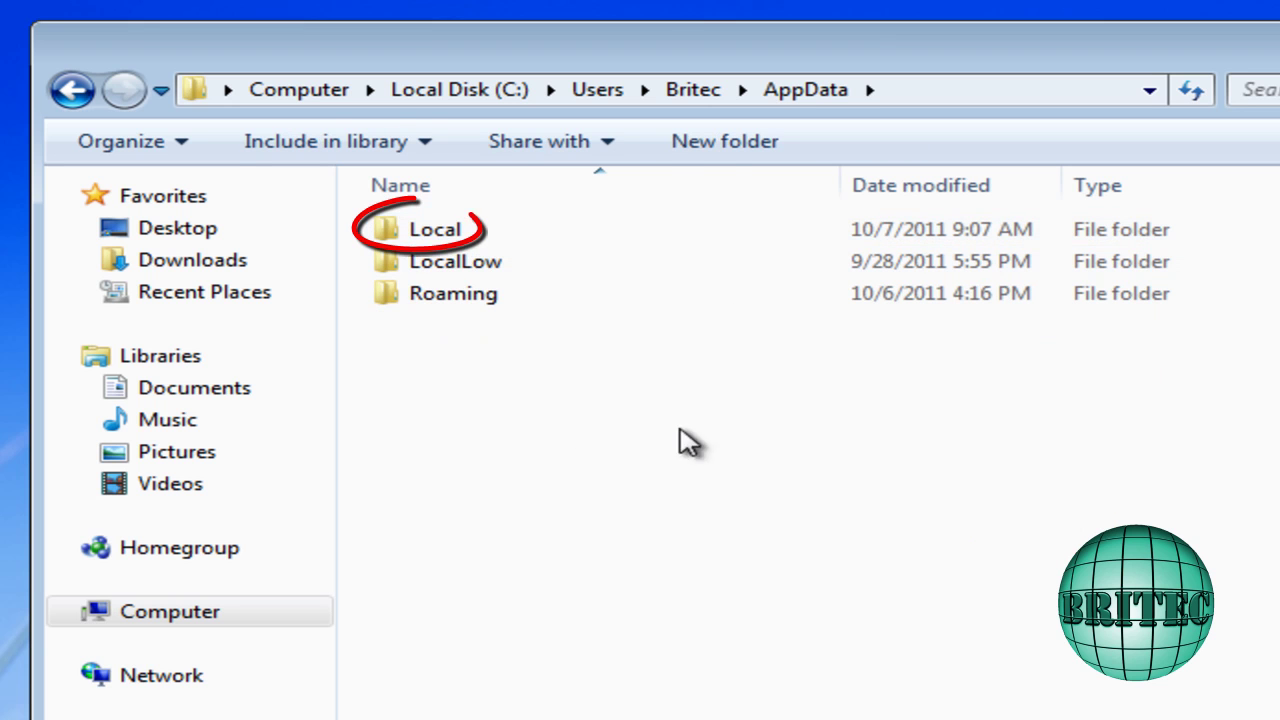
double_click(435, 236)
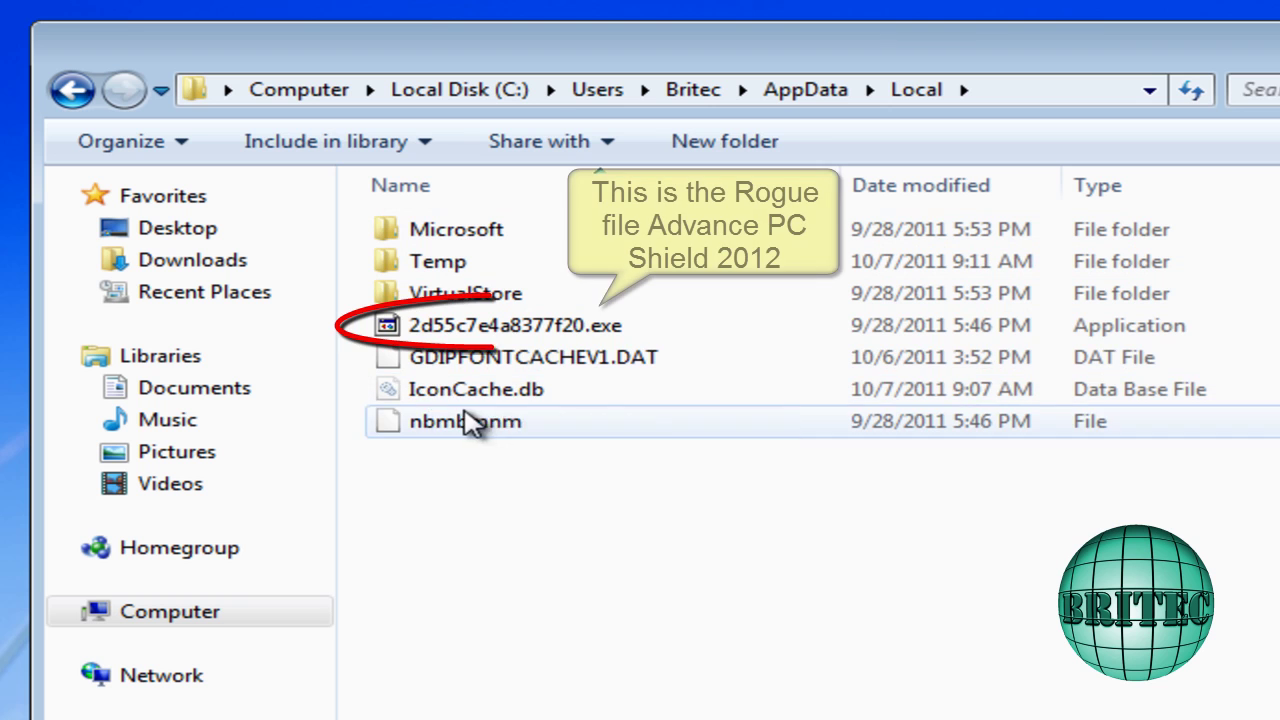
Delete the nbmbmnm file listed beside the rogue 2d55c7e4a8377f20.exe
click(470, 330)
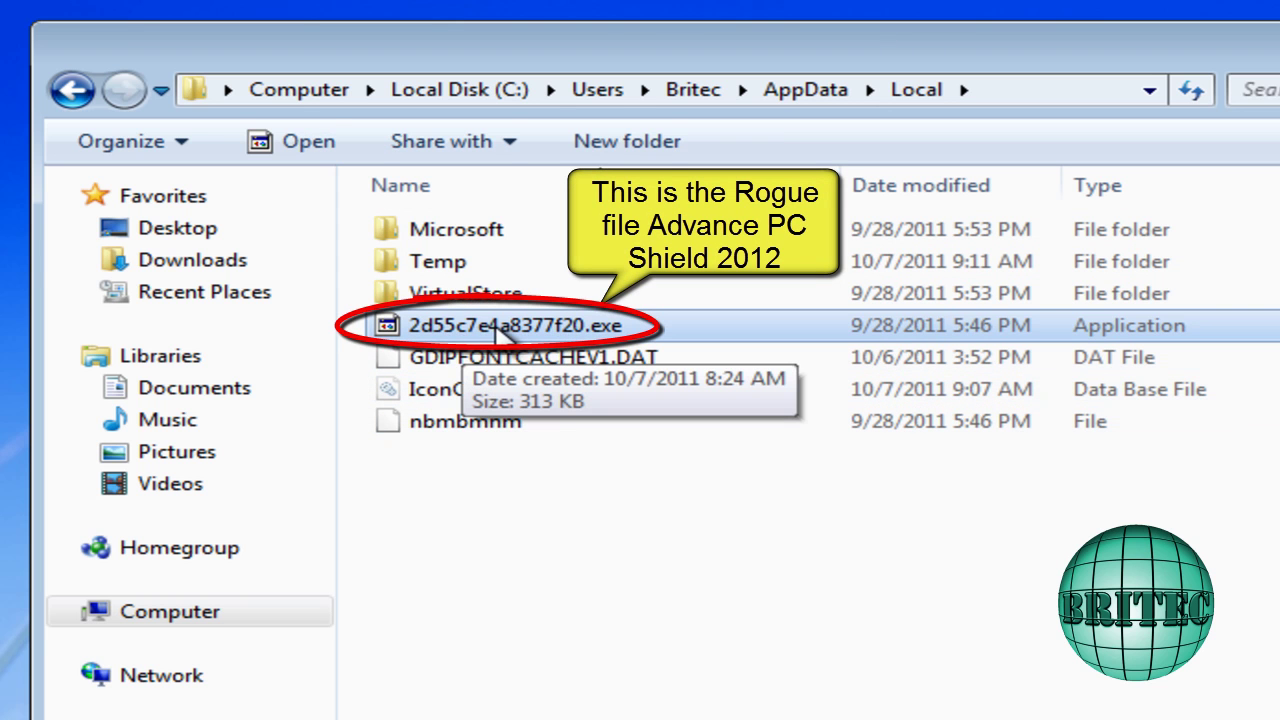
click(478, 428)
right_click(472, 424)
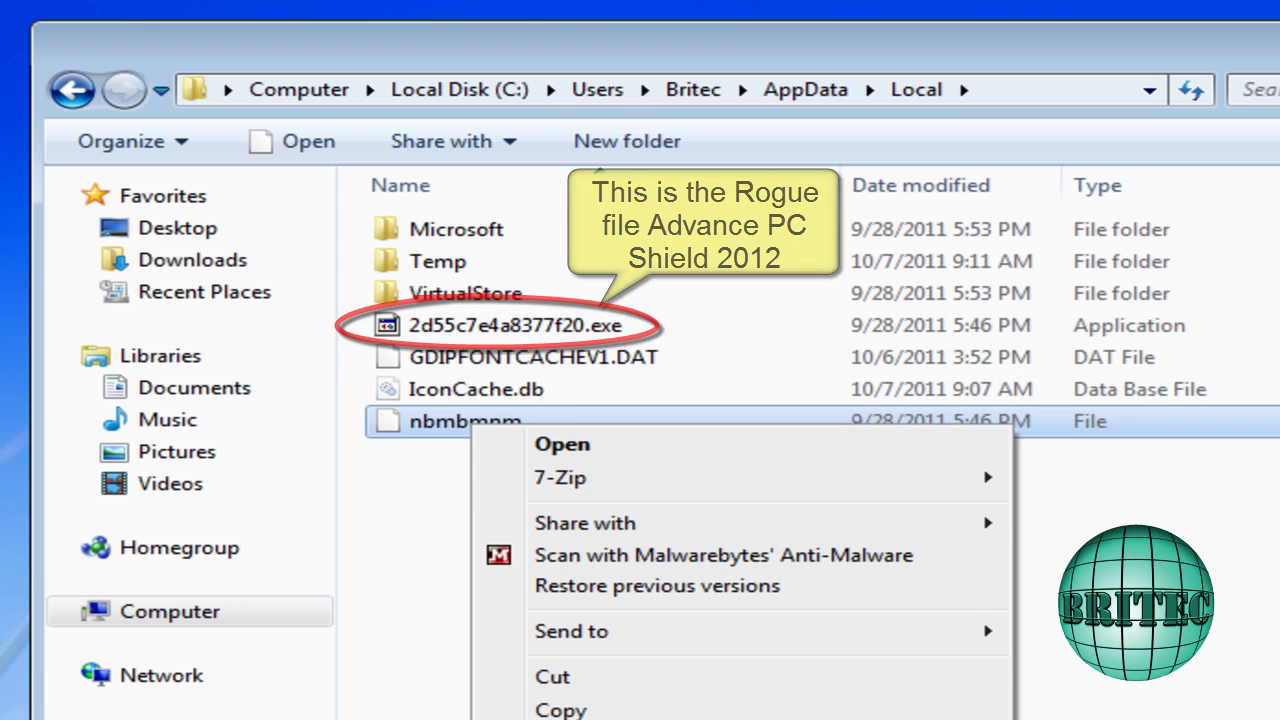
key(d)
click(1000, 591)
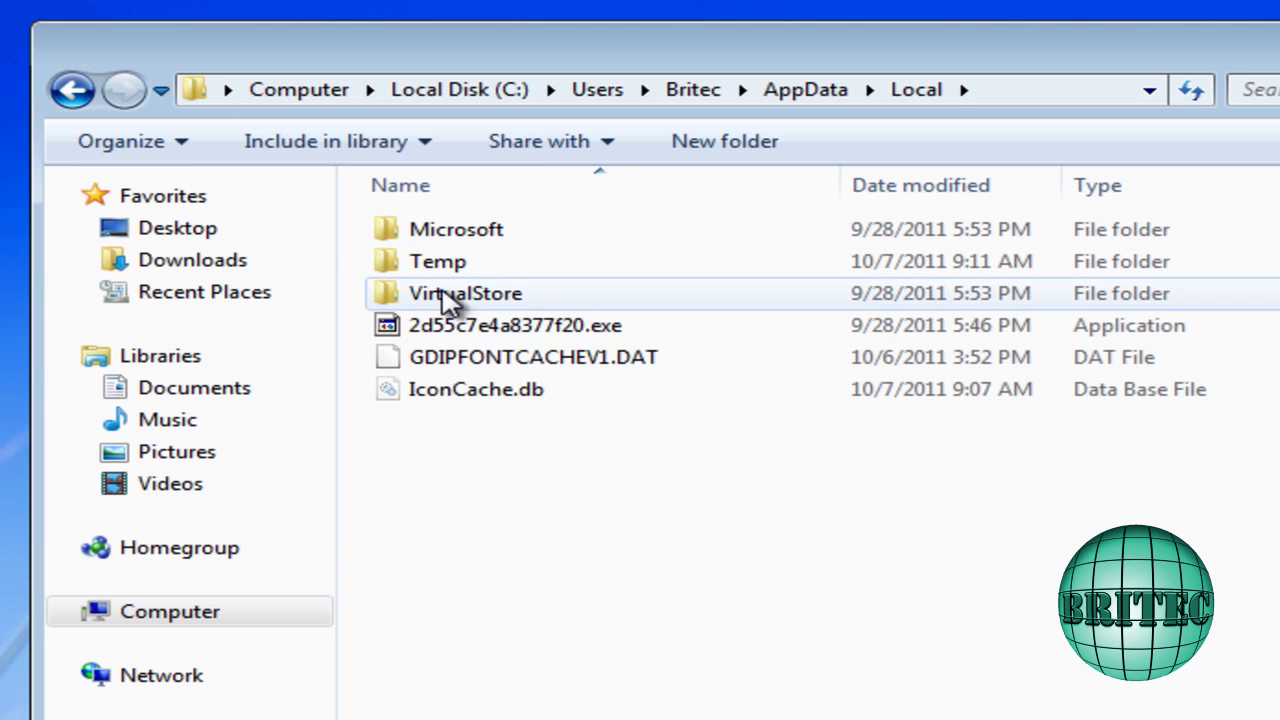
click(471, 327)
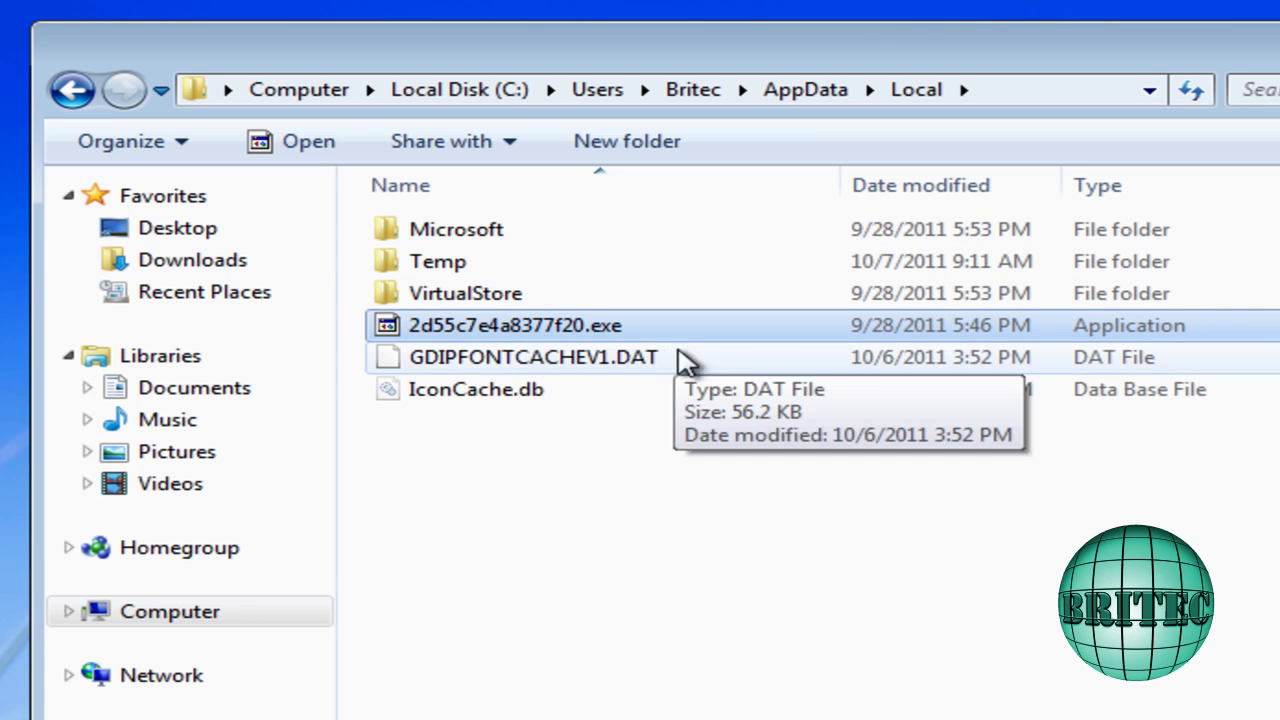
Go back to Local Disk (C:) and browse to Windows\System32\drivers
click(86, 95)
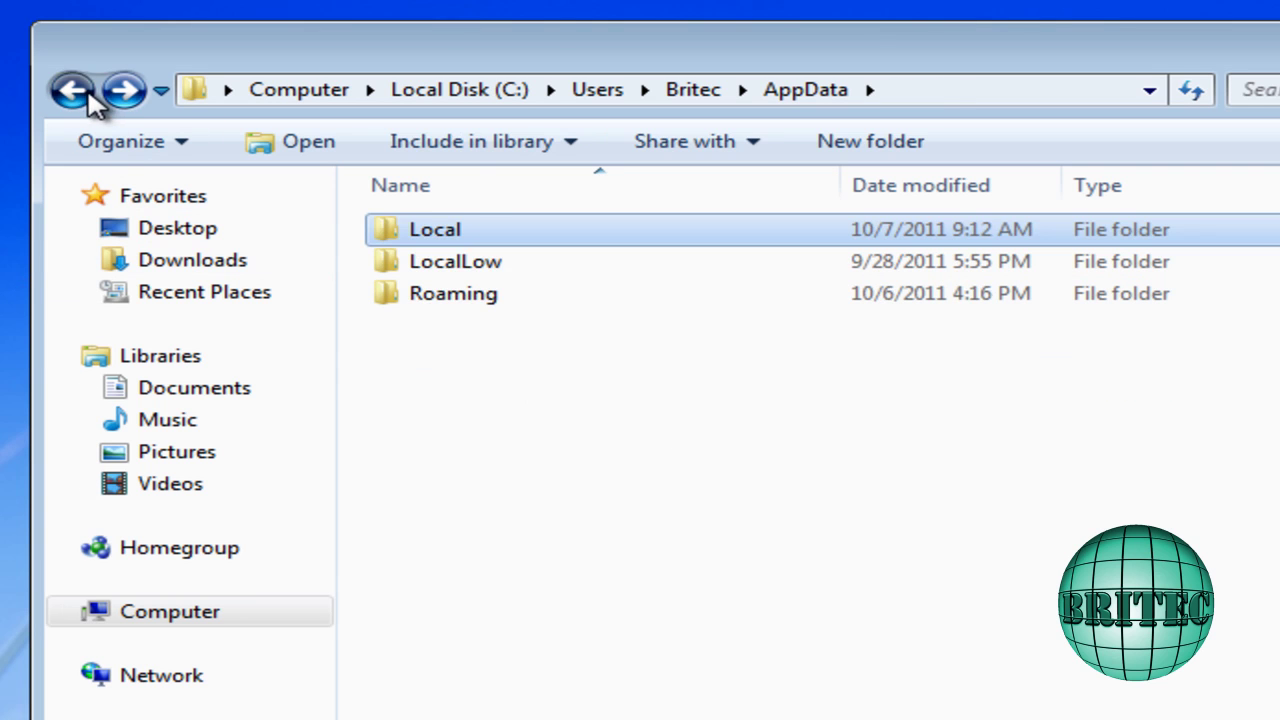
click(72, 90)
click(72, 90)
click(72, 90)
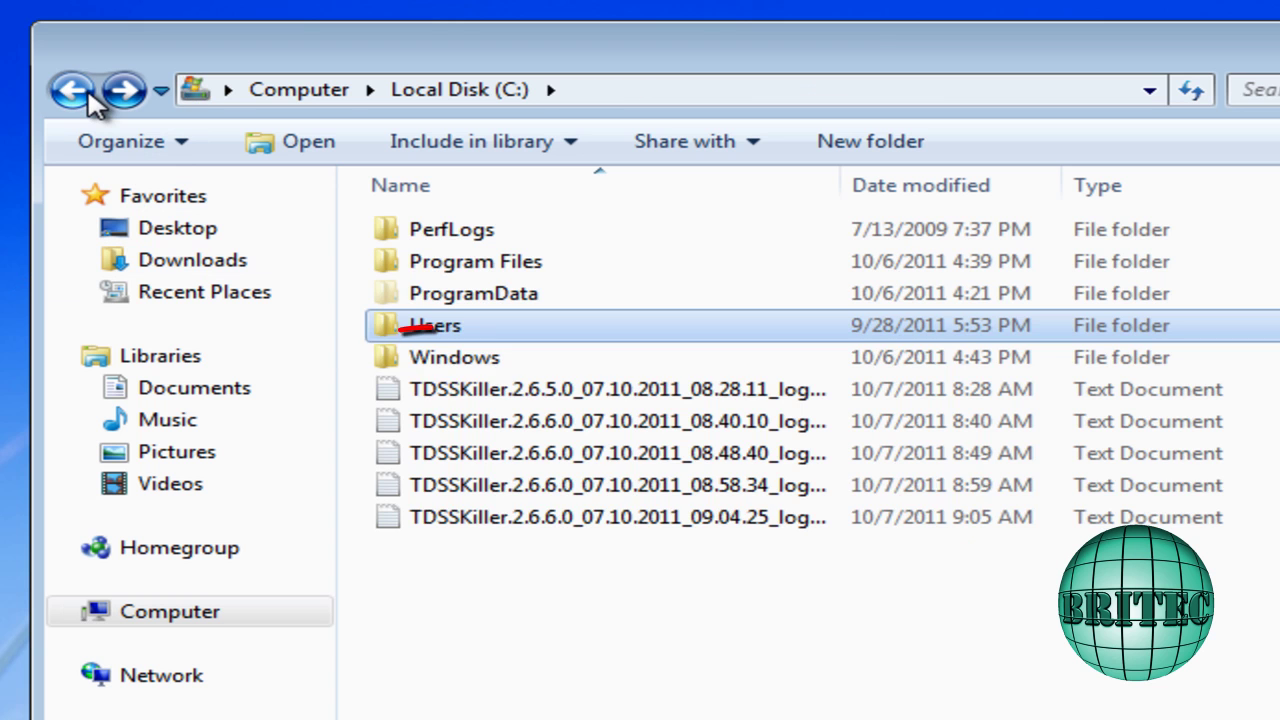
double_click(462, 358)
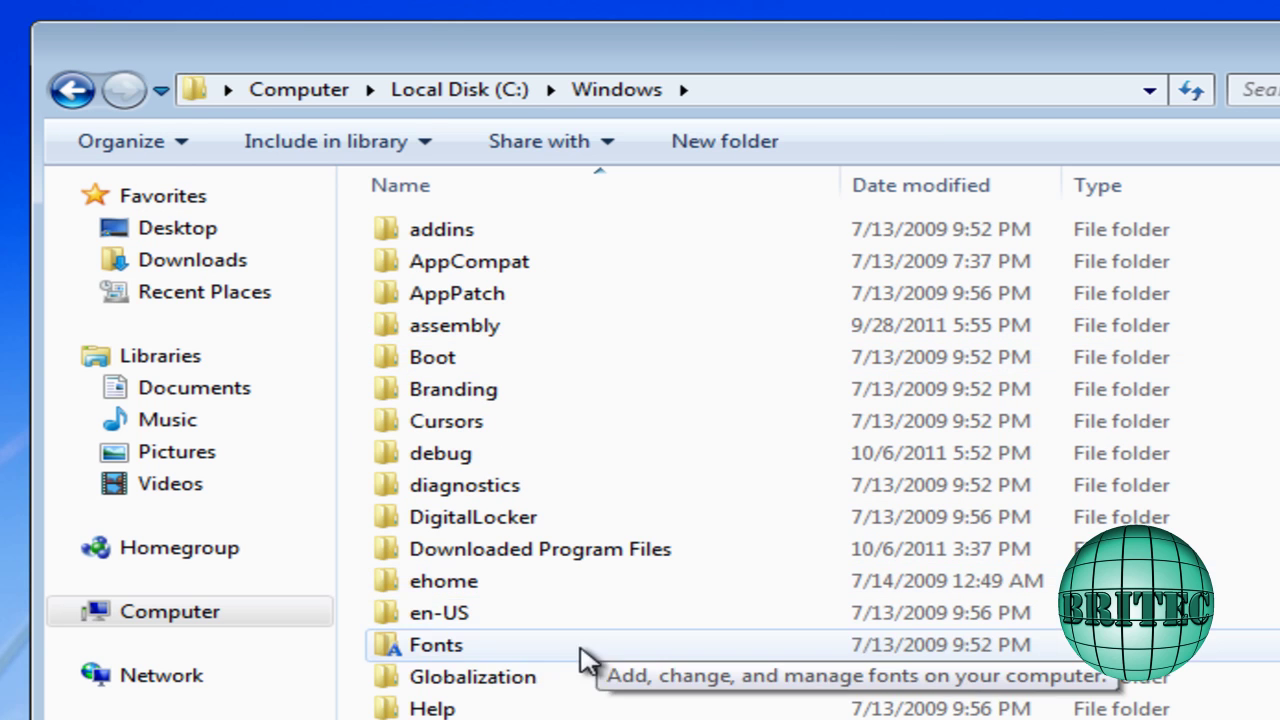
scroll(586, 680, down, 7)
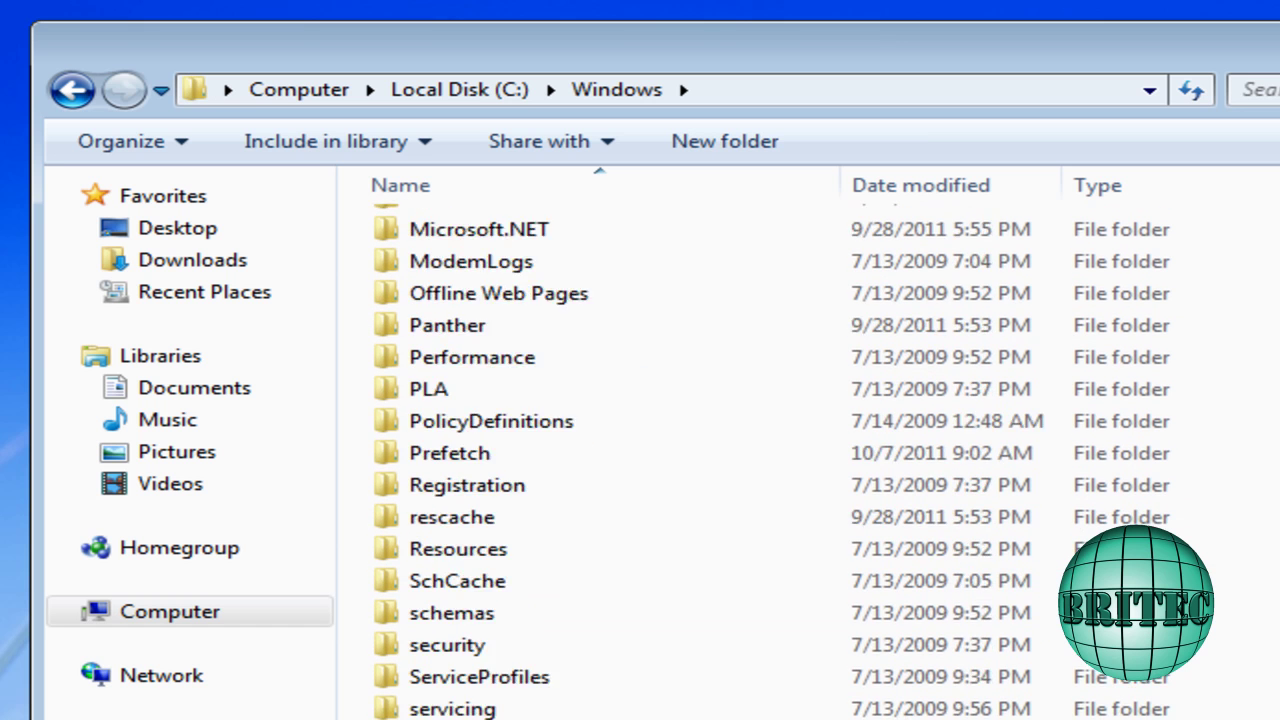
scroll(757, 462, down, 5)
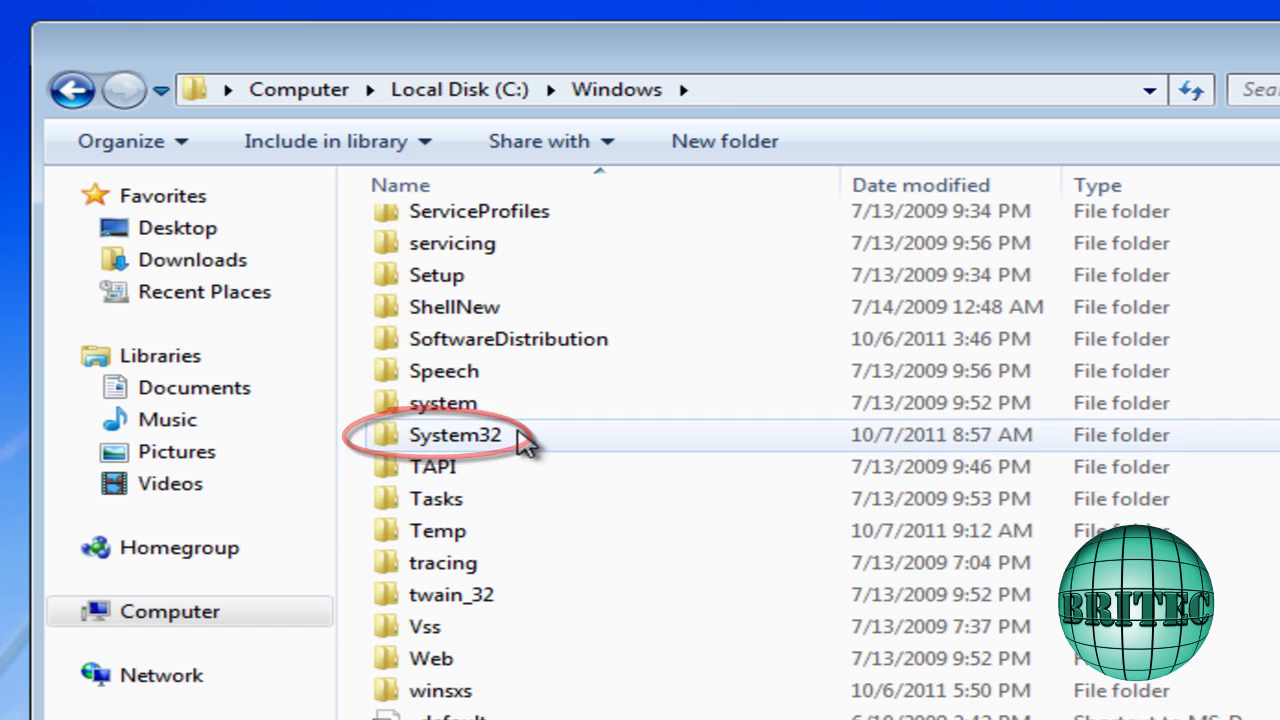
double_click(518, 436)
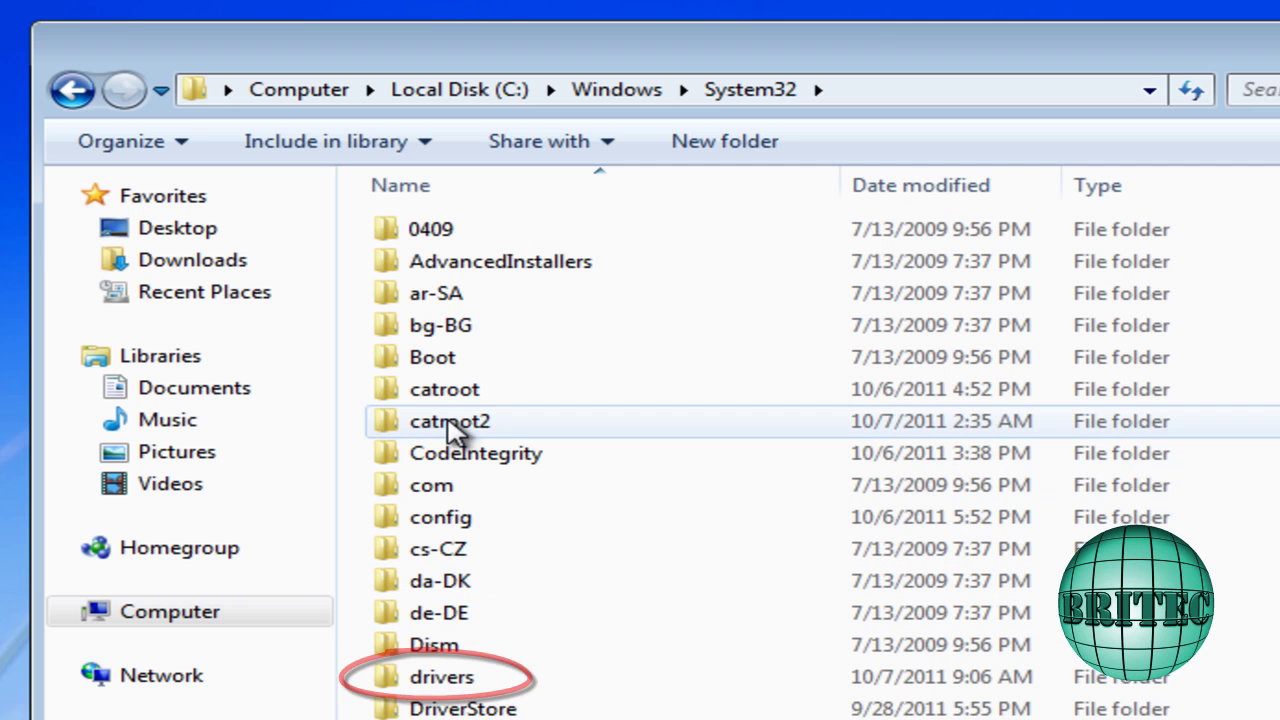
double_click(440, 678)
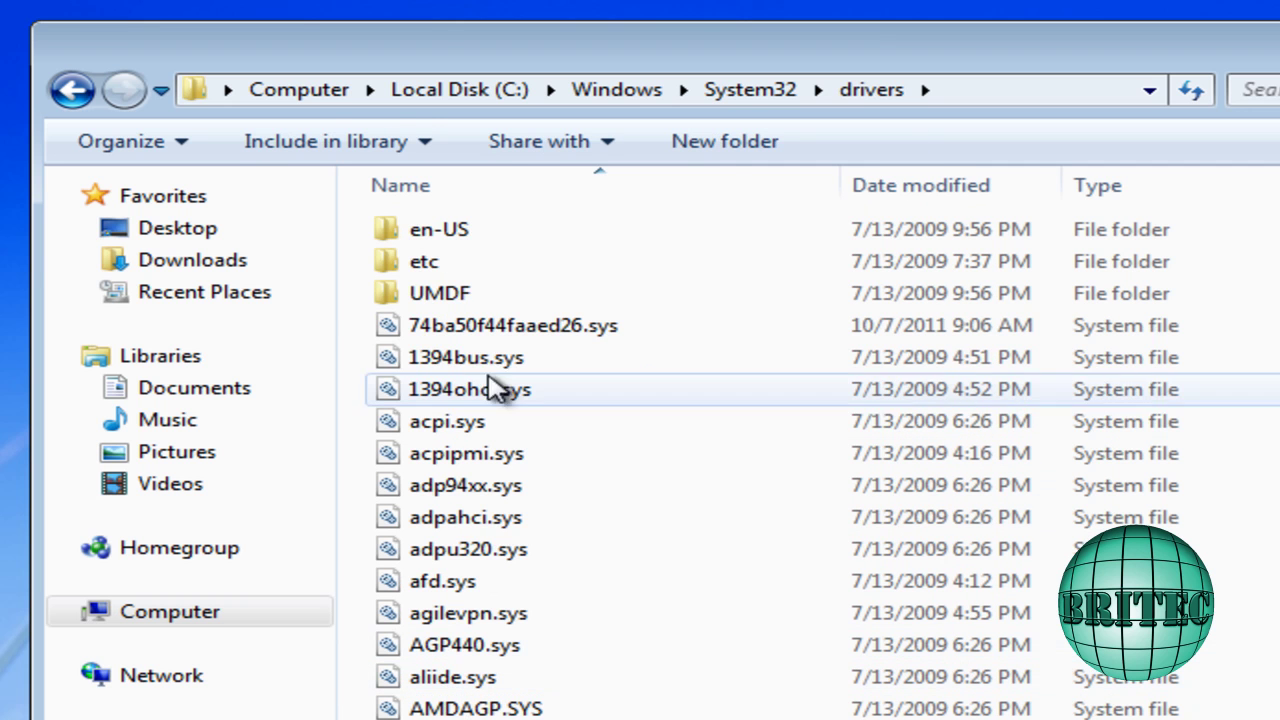
Try deleting 74ba50f44faaed26.sys; access is denied even on retry
click(453, 334)
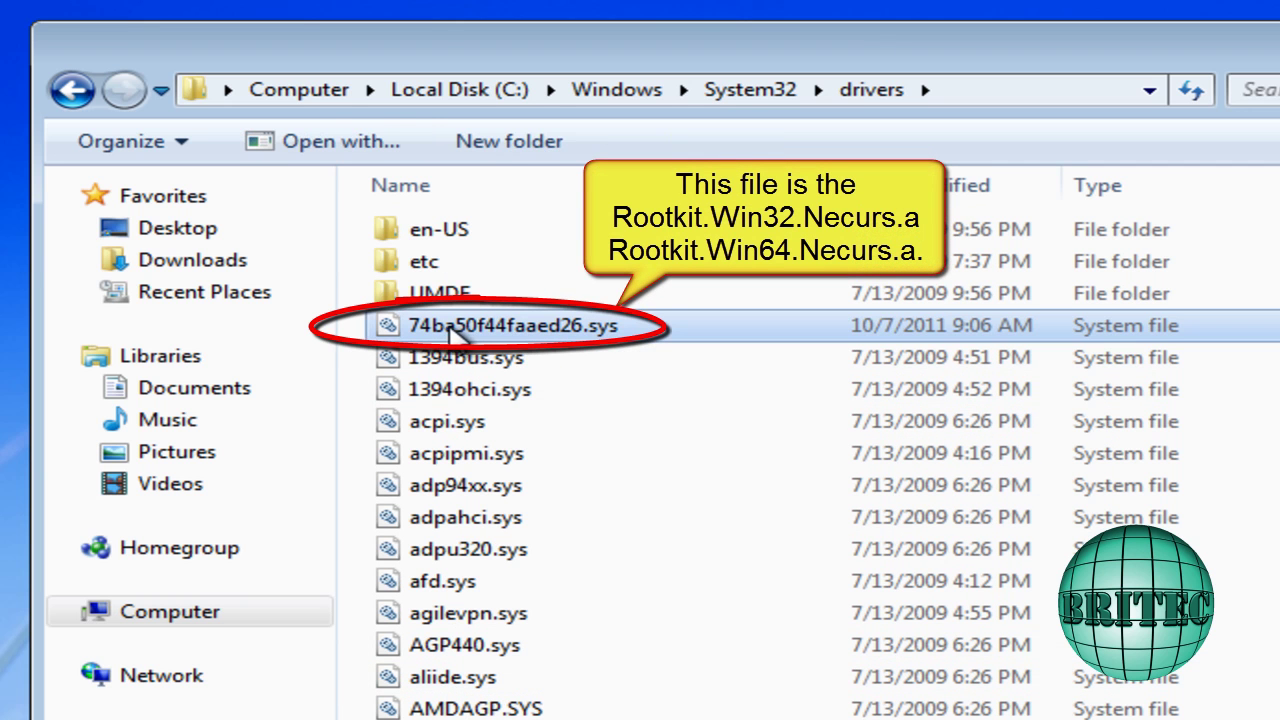
right_click(660, 334)
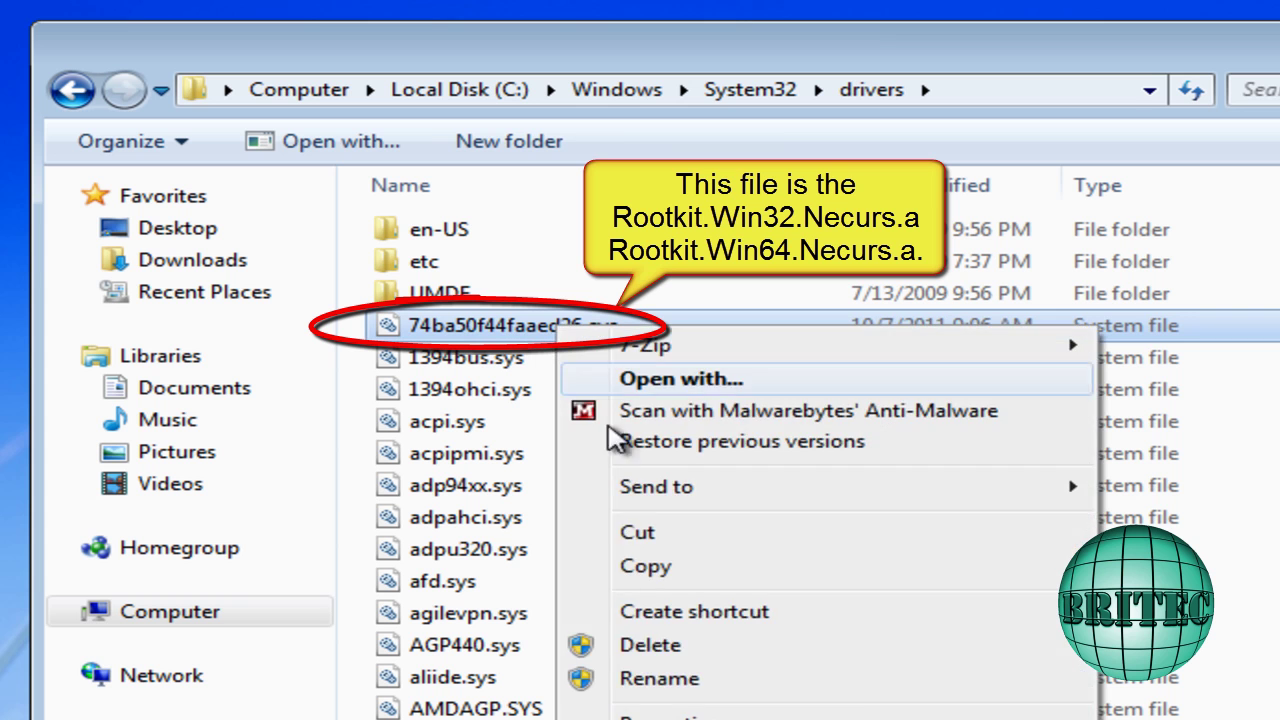
click(690, 645)
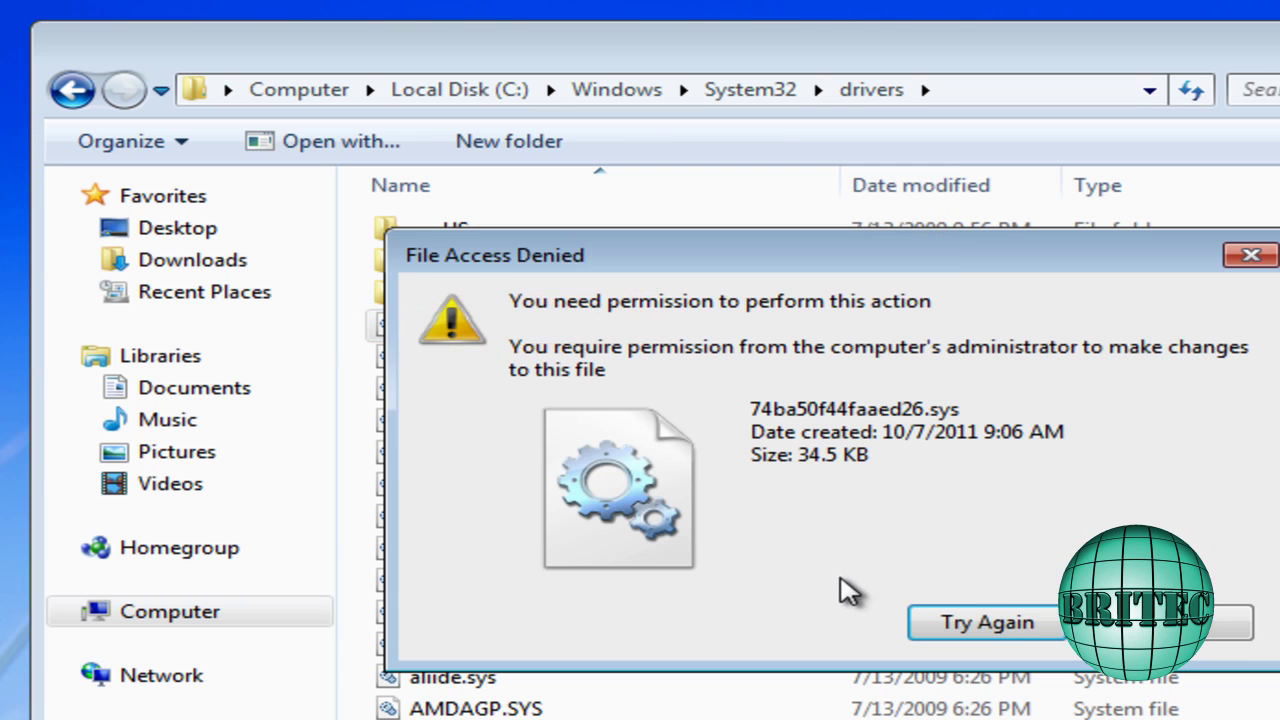
click(1004, 630)
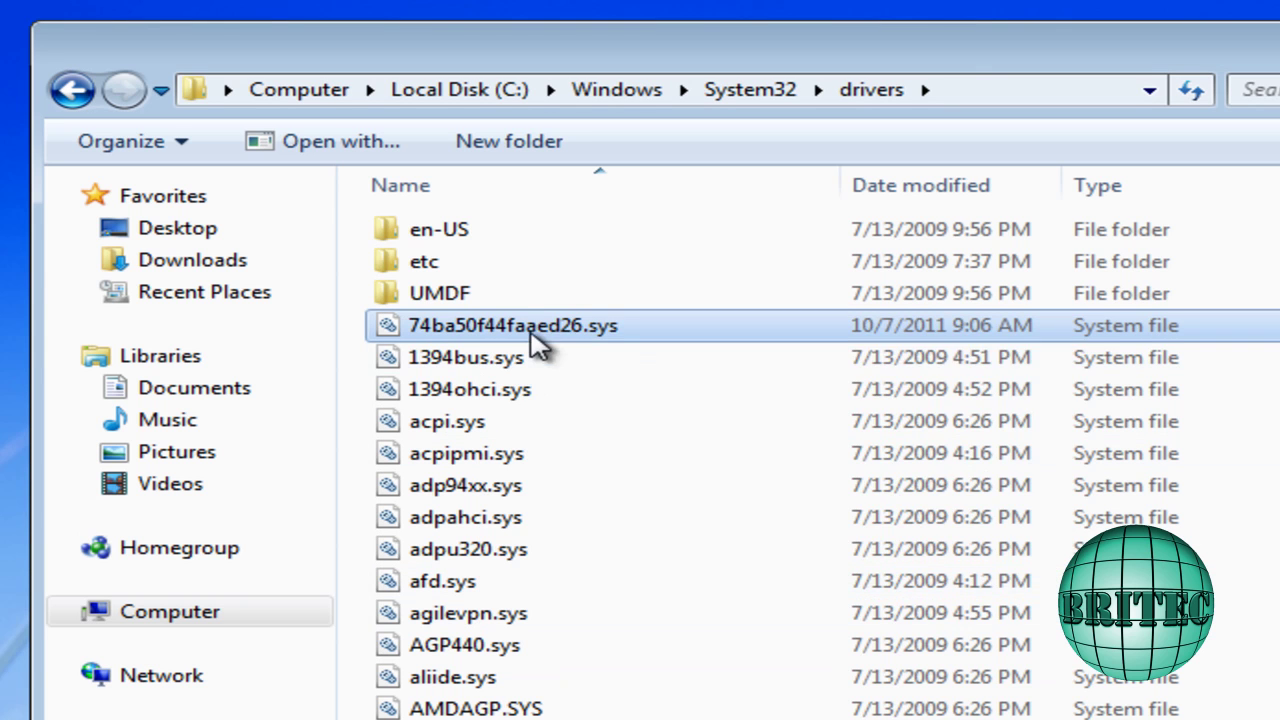
Try renaming 74ba50f44faaed26.sys to 'tyujuyjytyj', then cancel the access-denied dialog
right_click(531, 330)
click(663, 677)
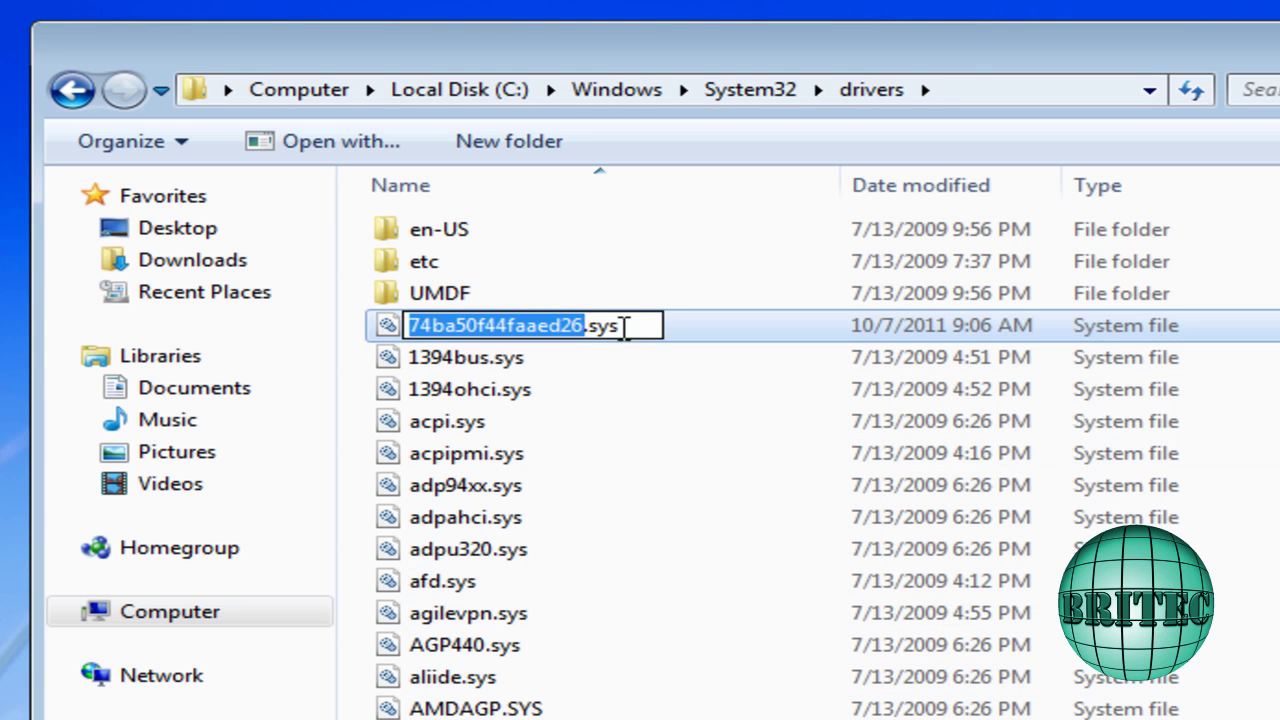
key(ctrl+a)
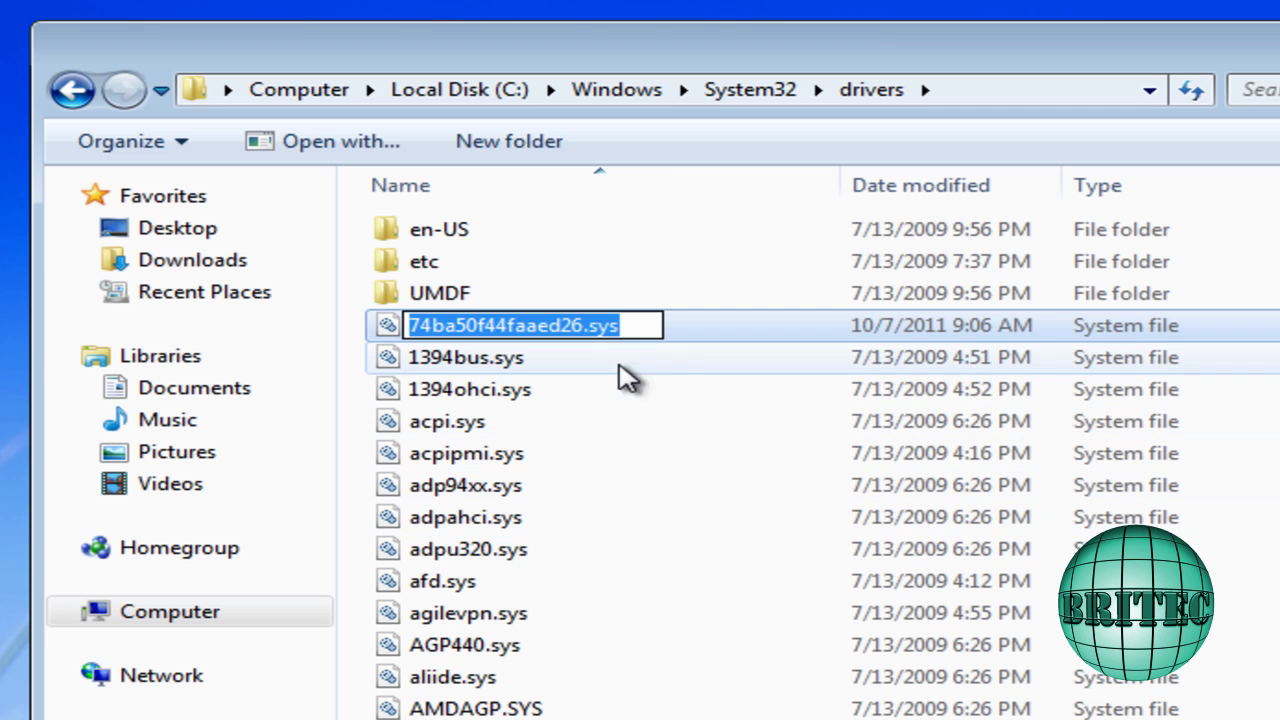
text(tyujuyjytyj)
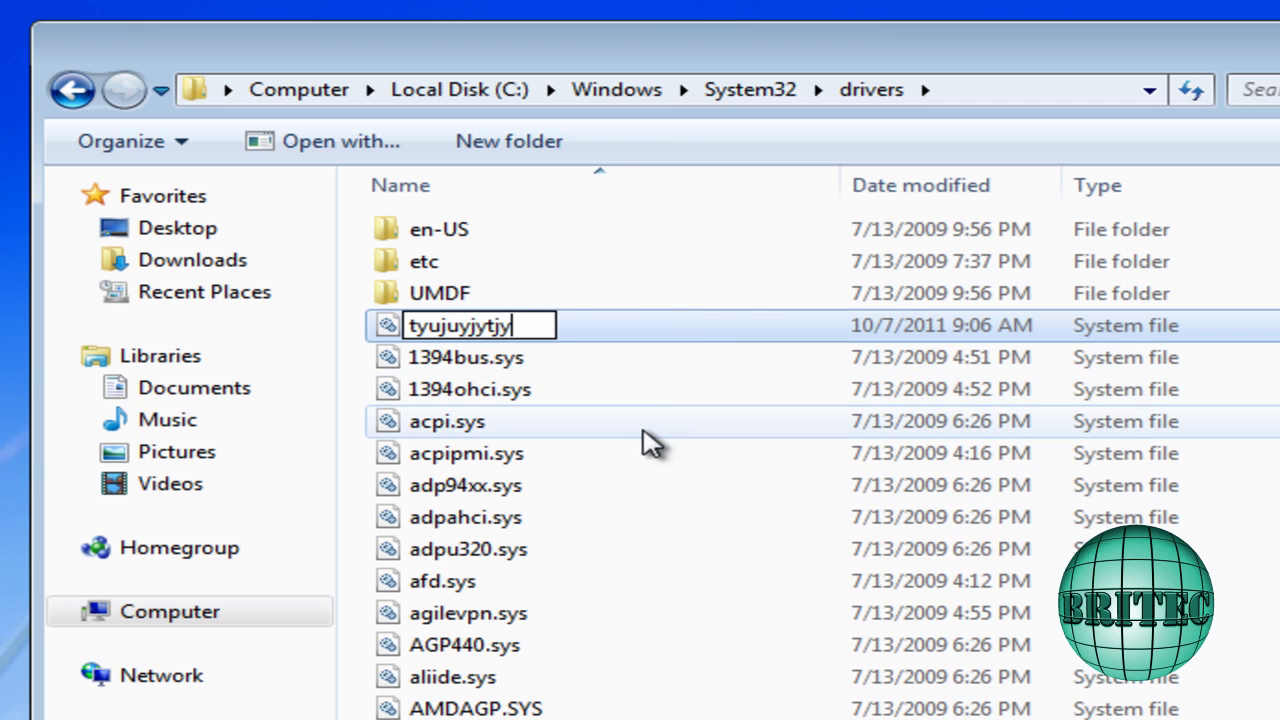
key(Return)
click(1100, 628)
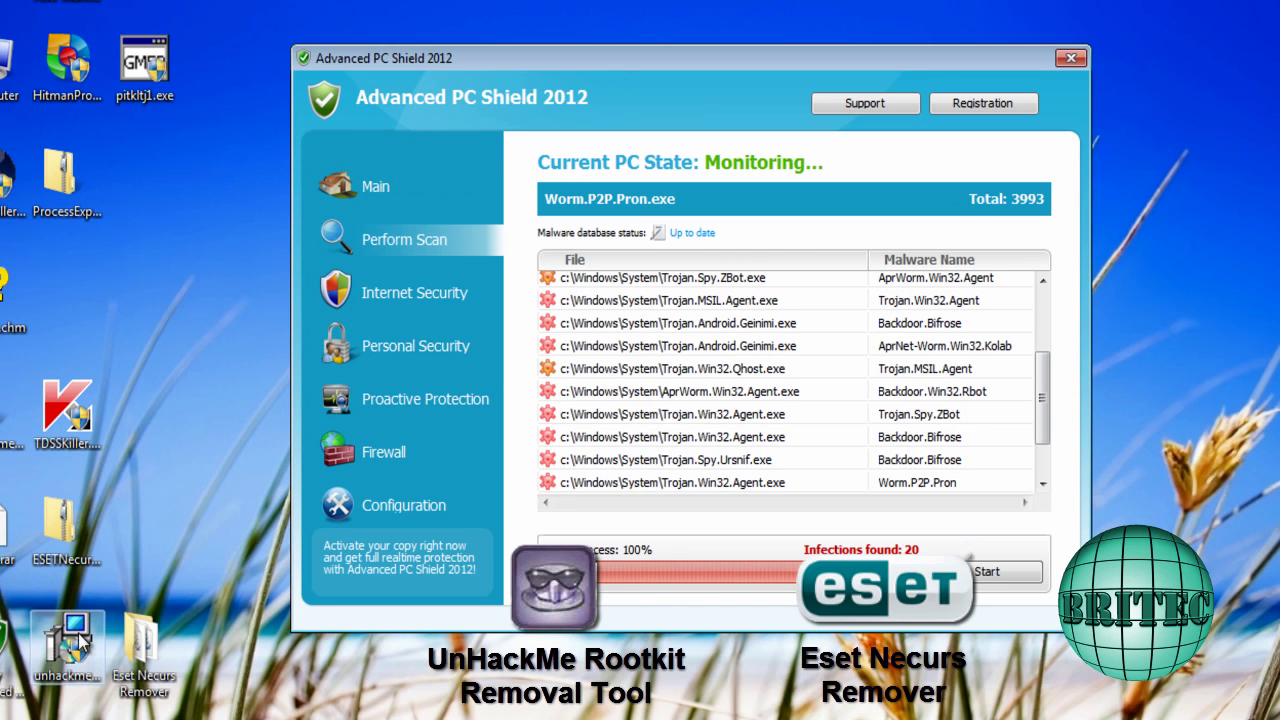
click(145, 695)
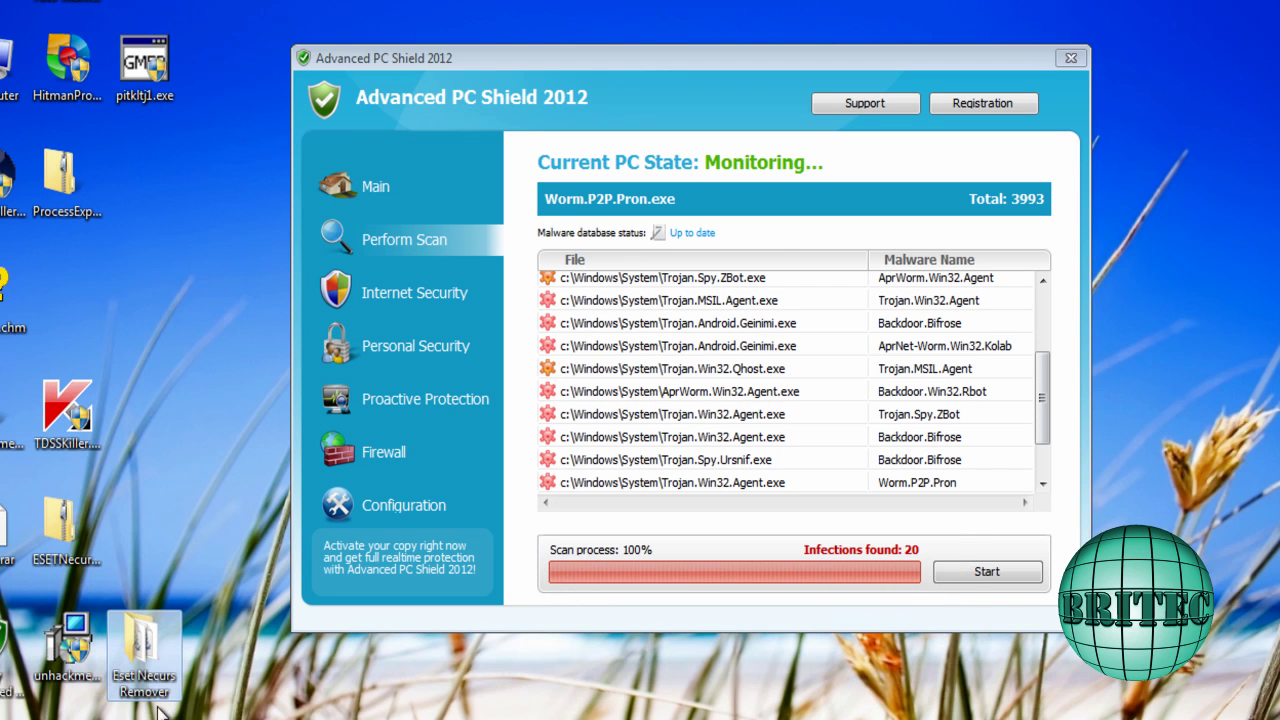
double_click(145, 660)
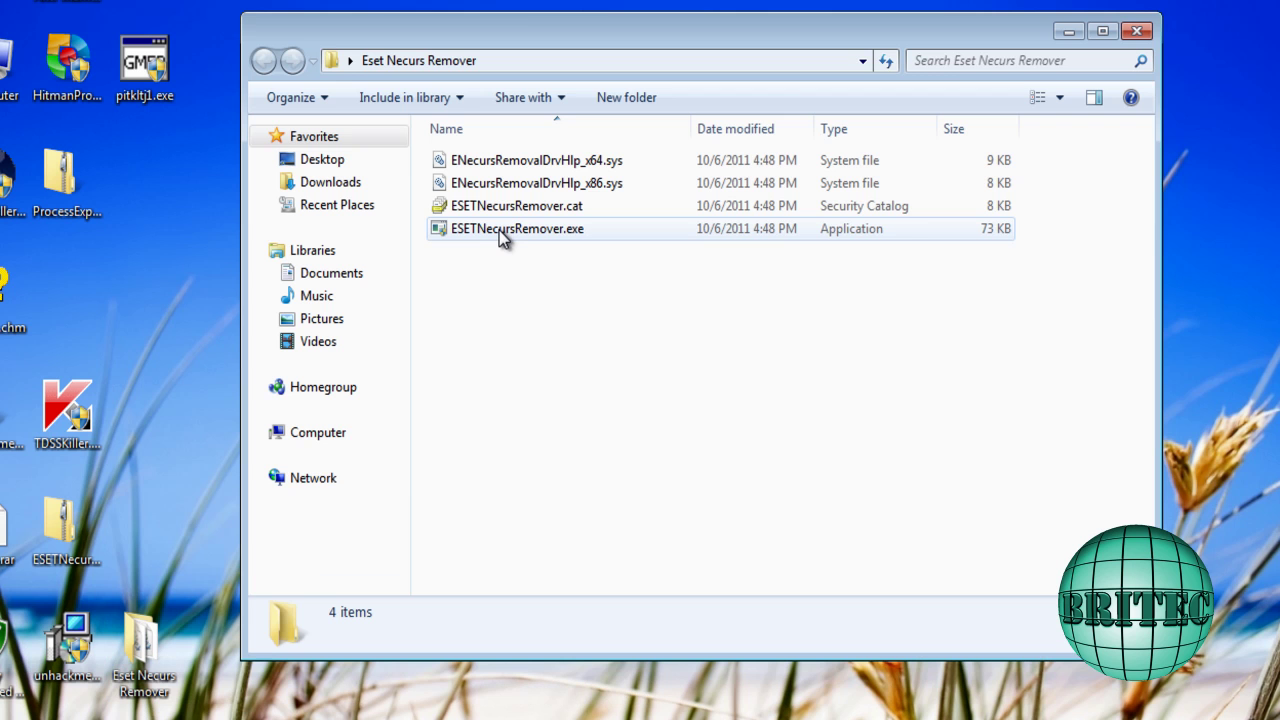
click(1137, 31)
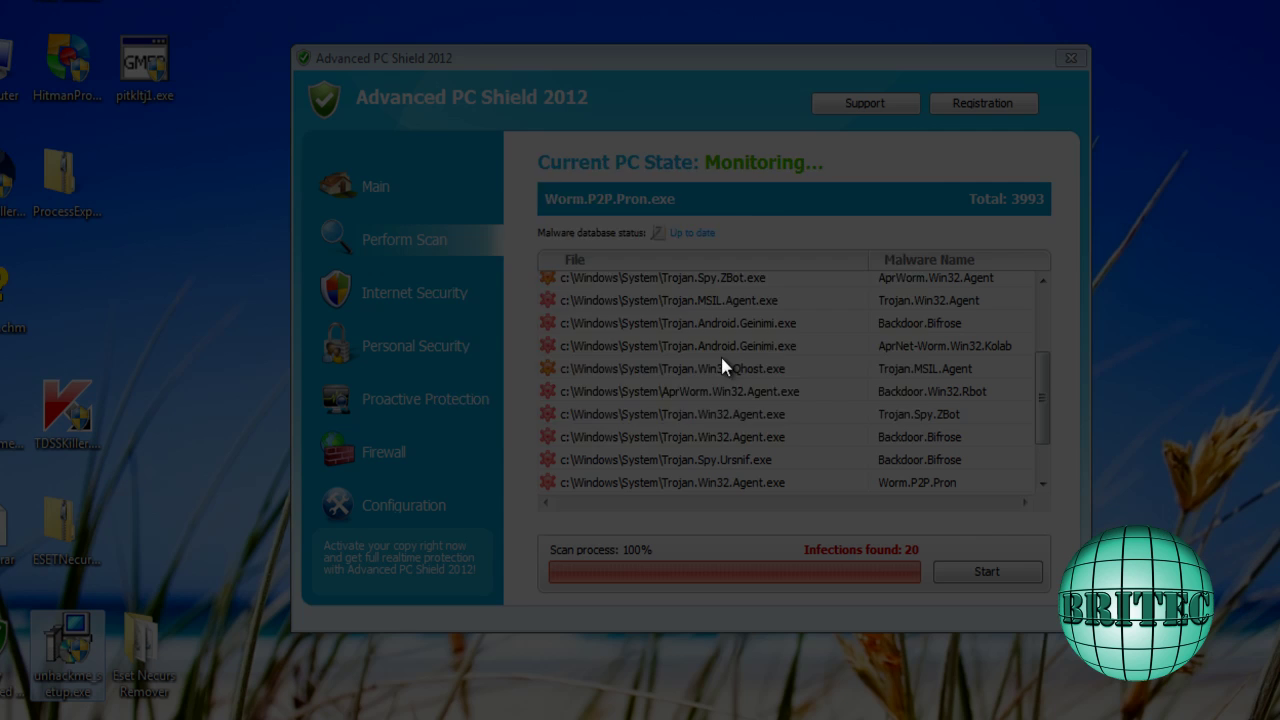
Install UnHackMe, run Check Me Now to reveal the NECURS rootkit, then minimize it
click(786, 371)
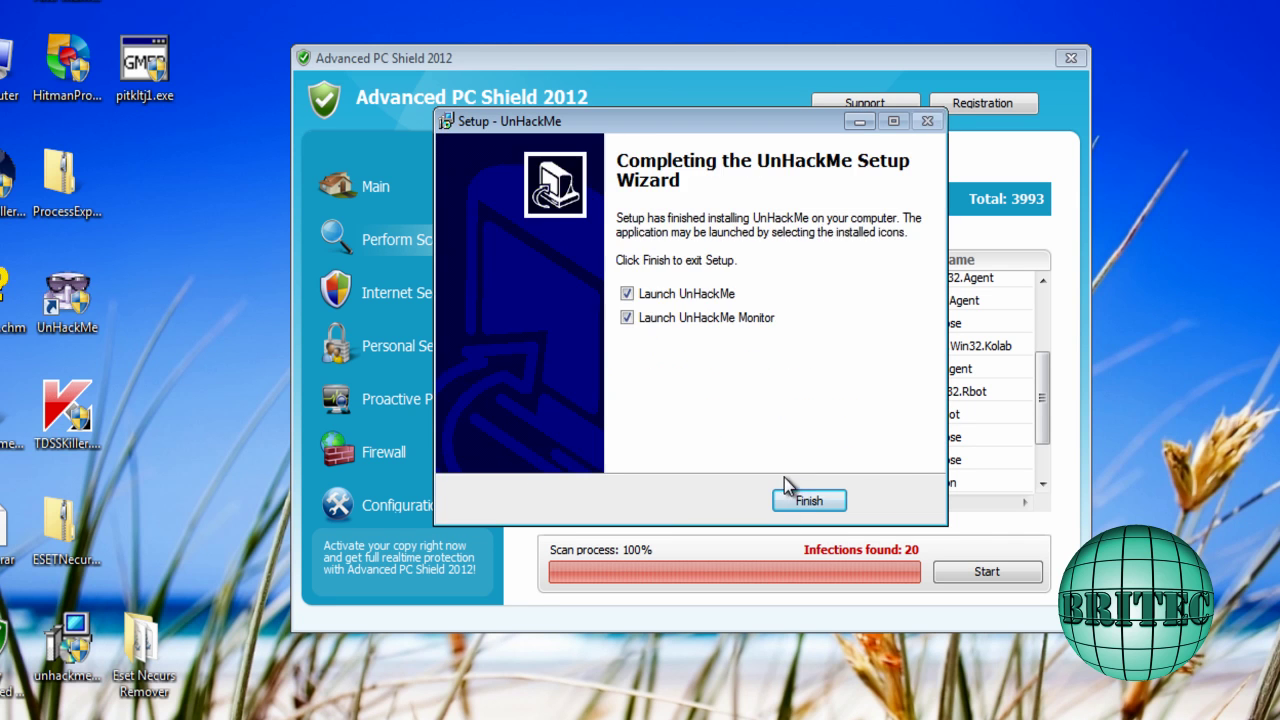
click(809, 499)
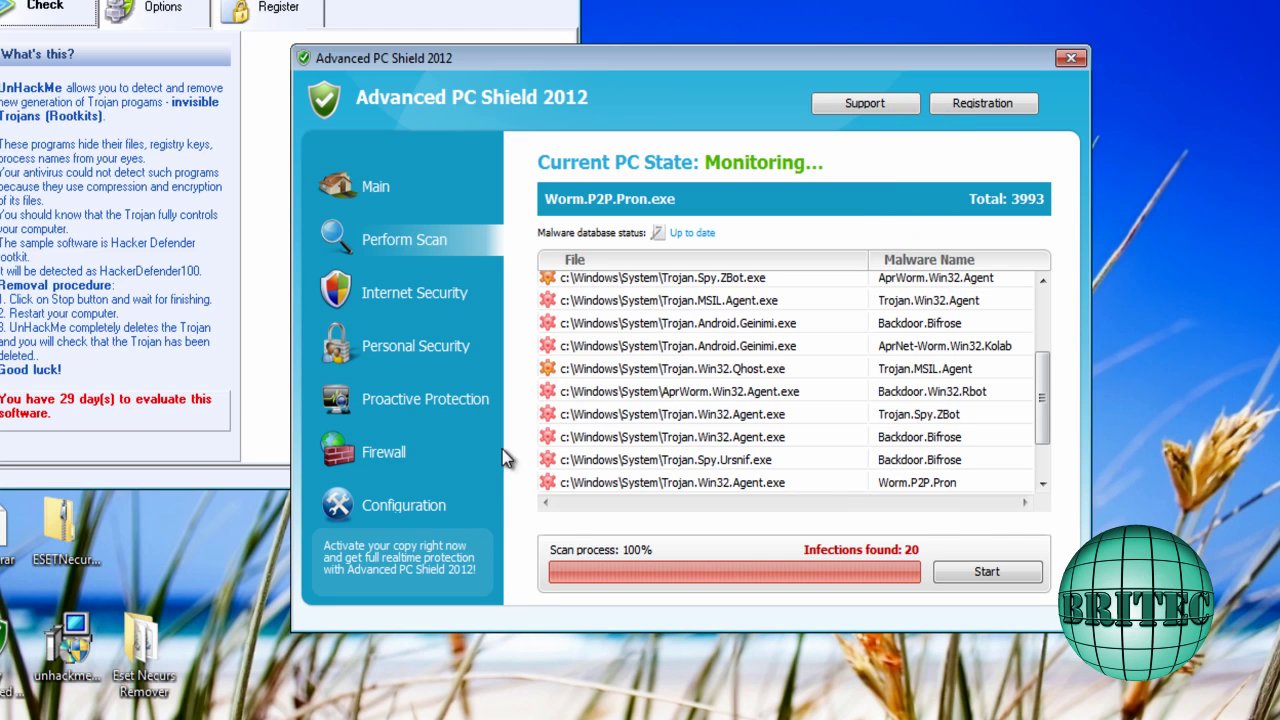
mouse_move(436, 0)
mouse_down()
mouse_move(493, 80)
mouse_move(719, 72)
mouse_up()
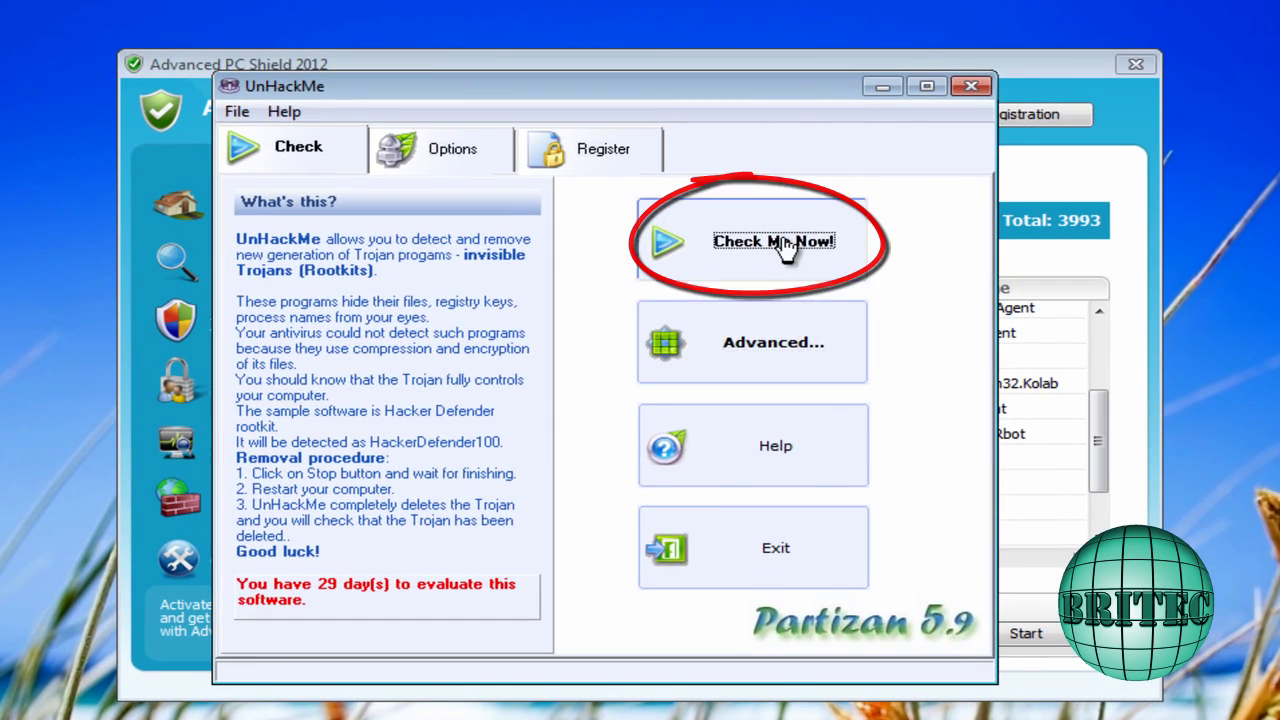
click(785, 248)
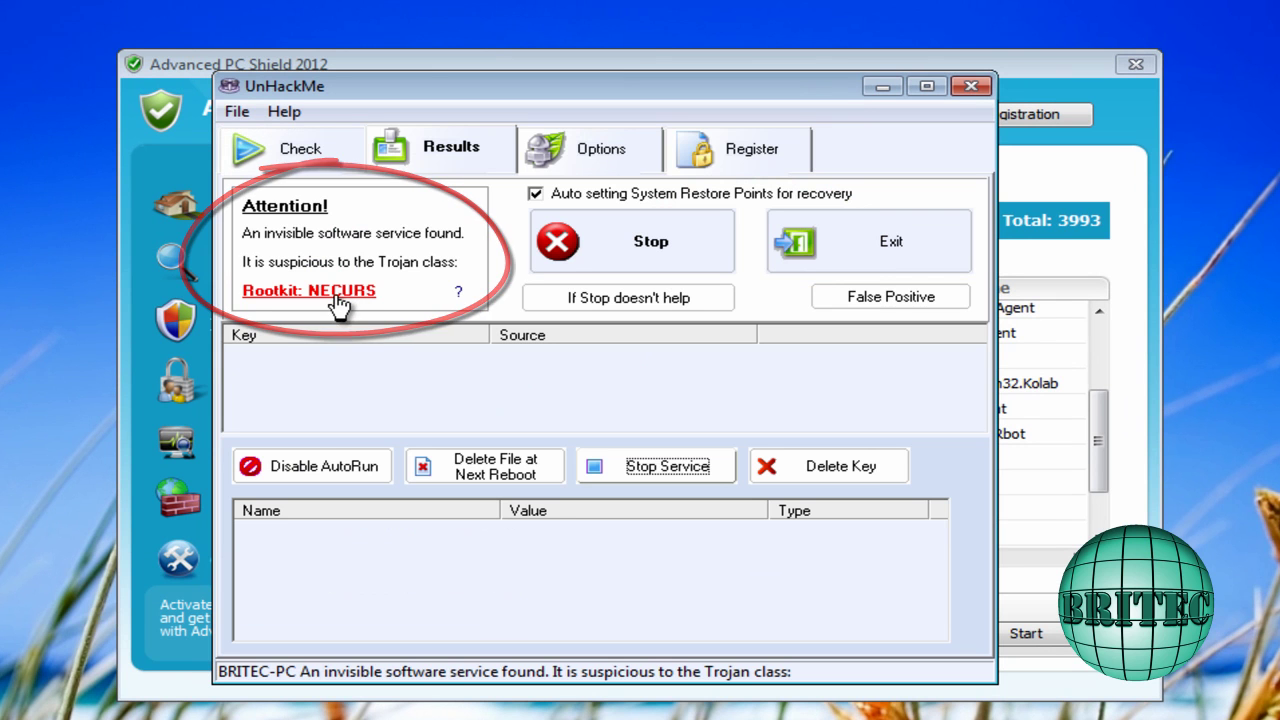
click(879, 88)
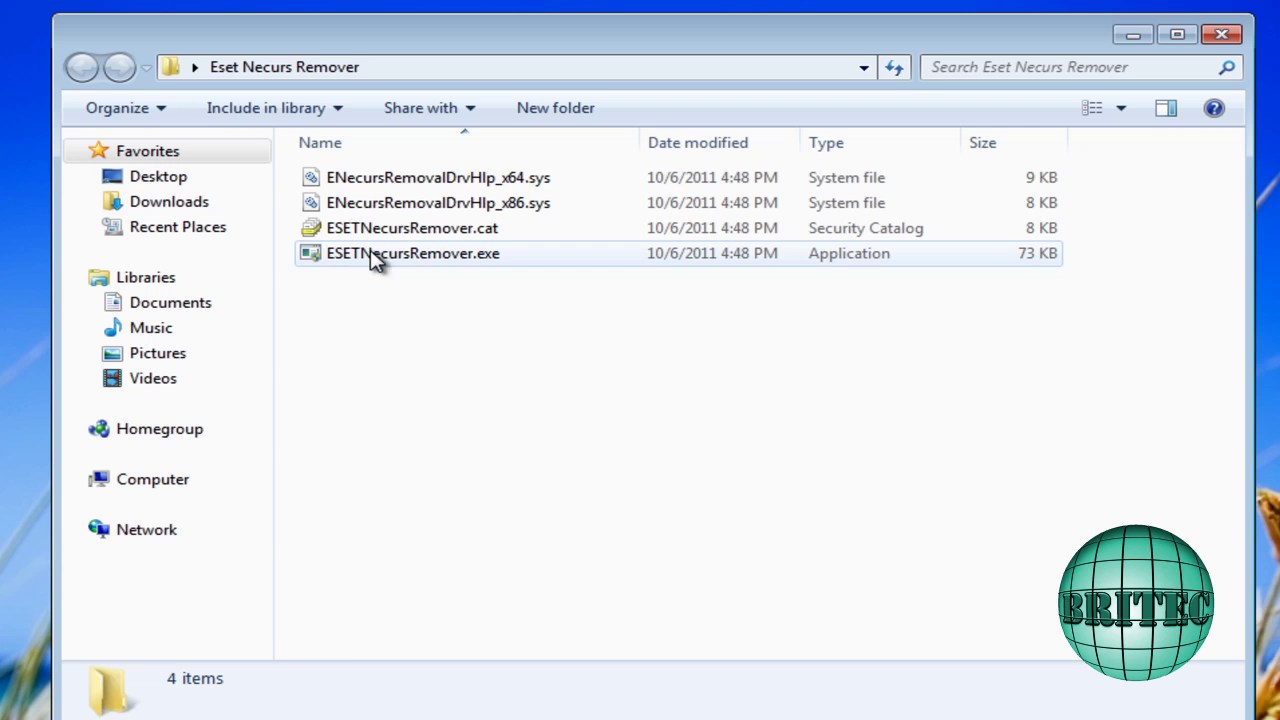
Run ESETNecursRemover.exe as administrator and approve the UAC prompt
click(375, 256)
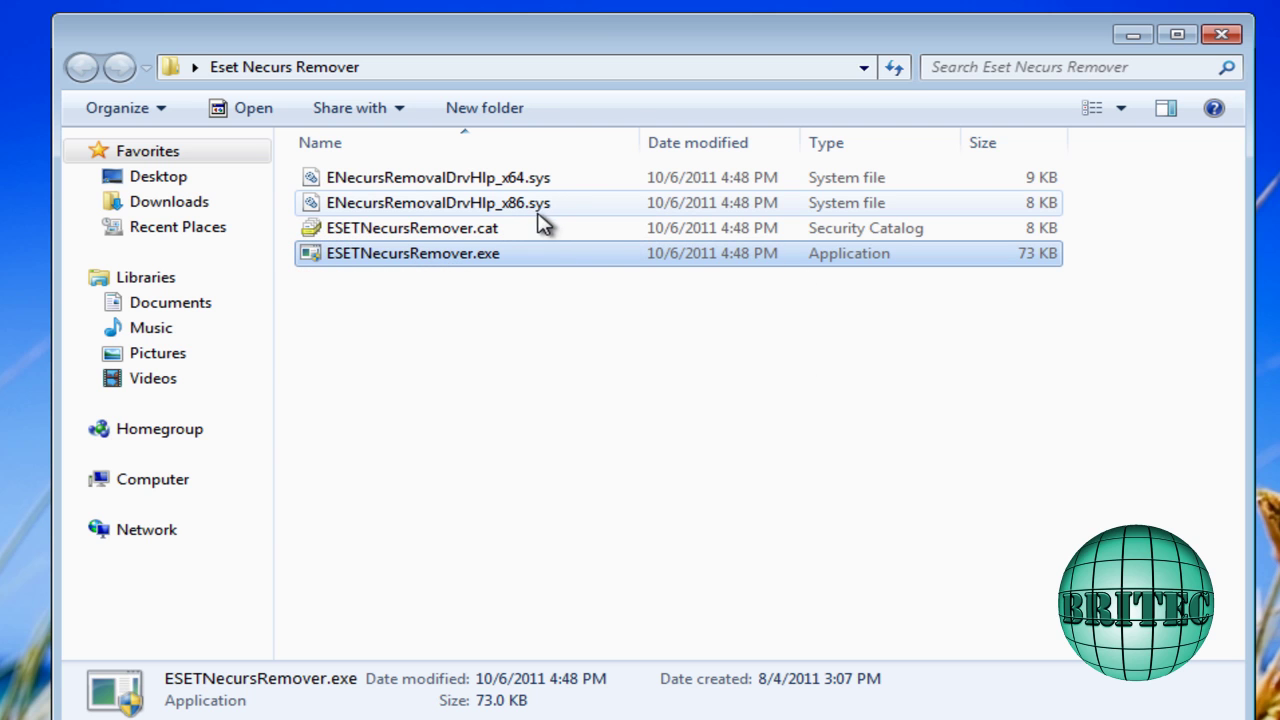
right_click(400, 260)
click(443, 289)
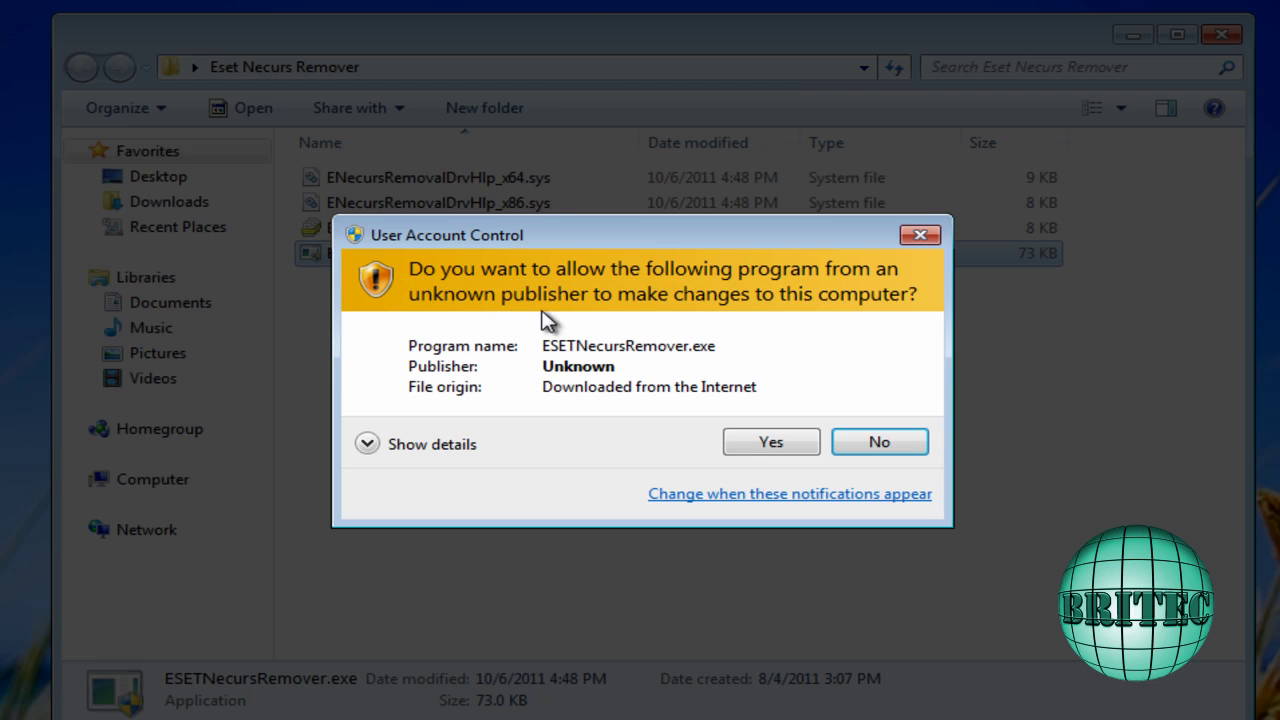
click(760, 446)
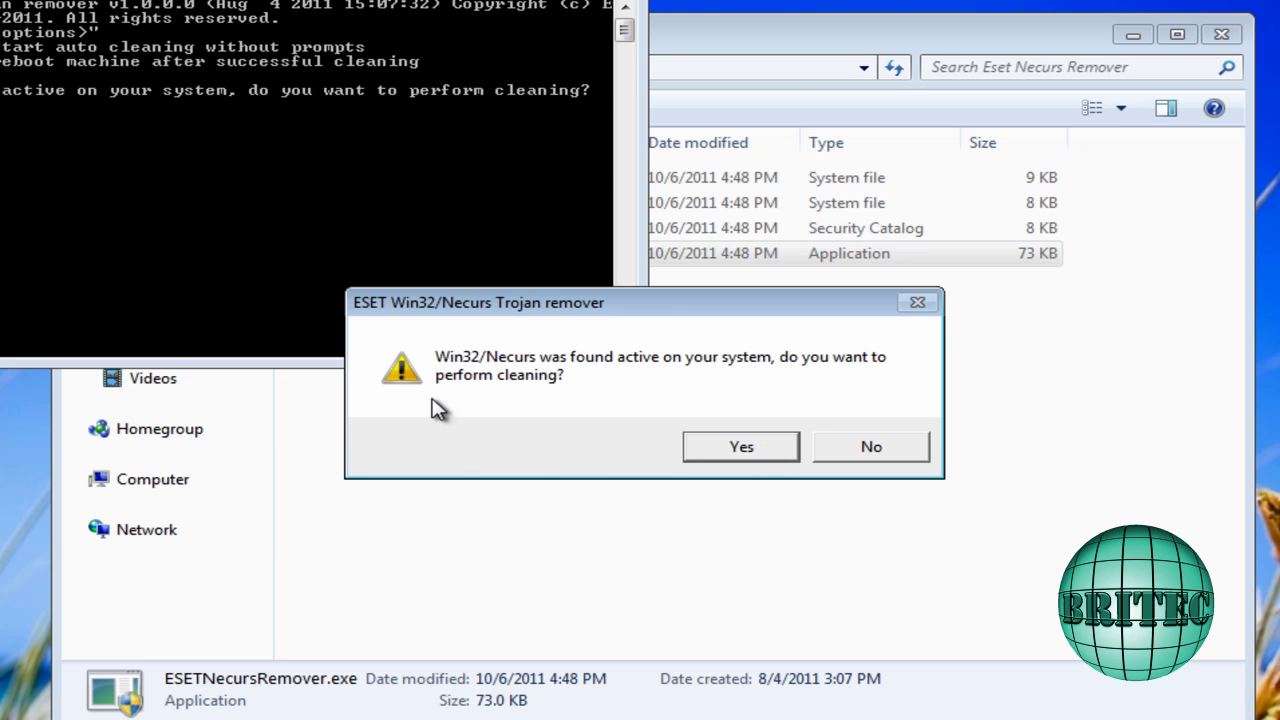
Agree to clean Win32/Necurs, install the removal driver, and restart now
drag(338, 16, 729, 56)
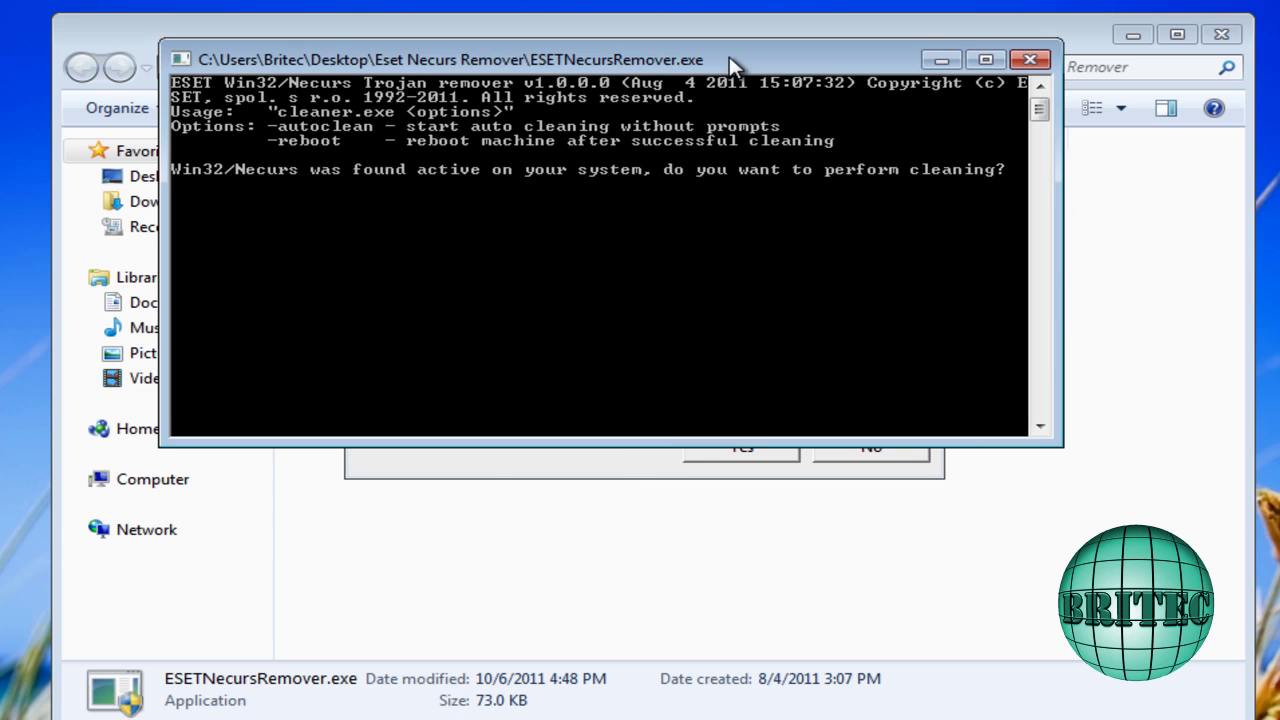
click(610, 474)
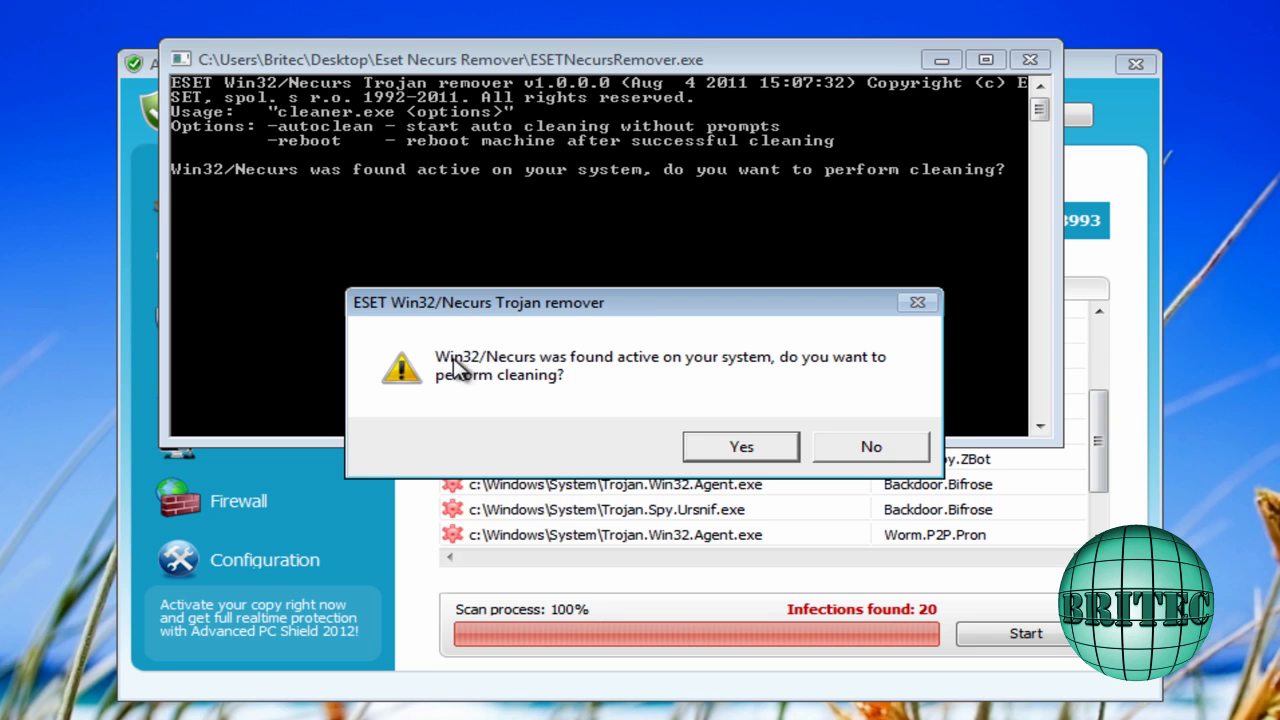
click(742, 448)
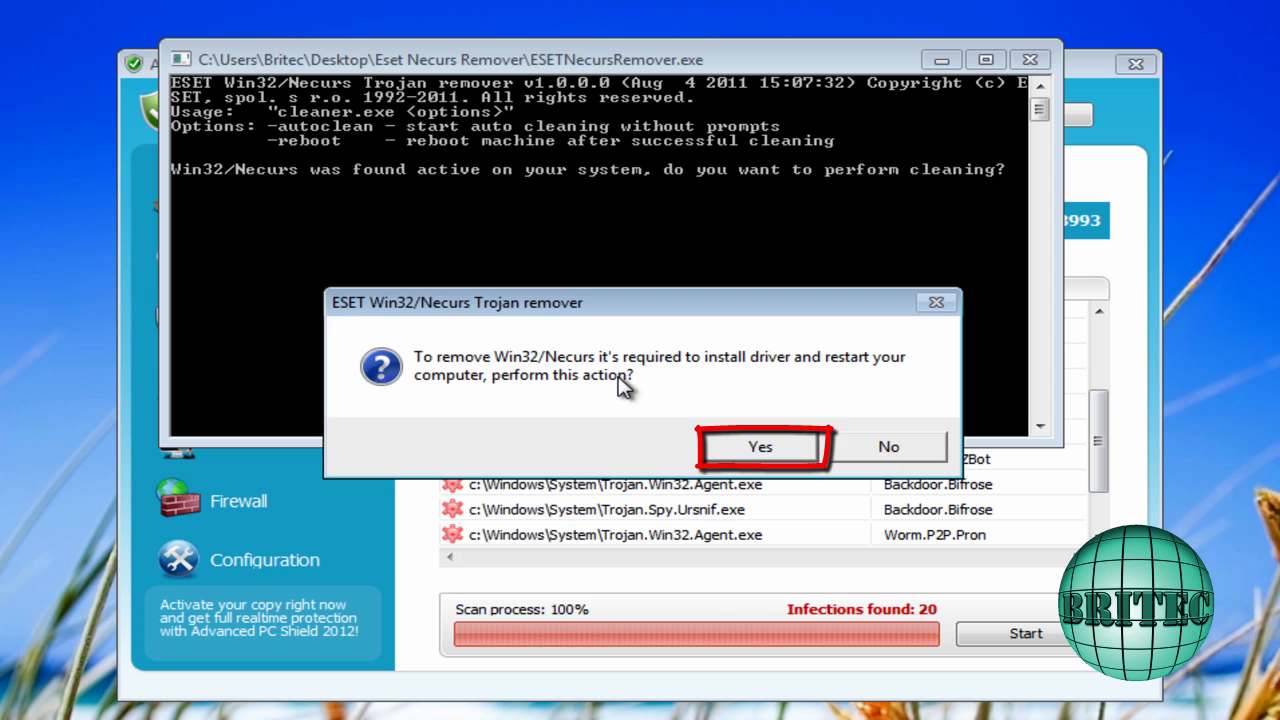
click(760, 447)
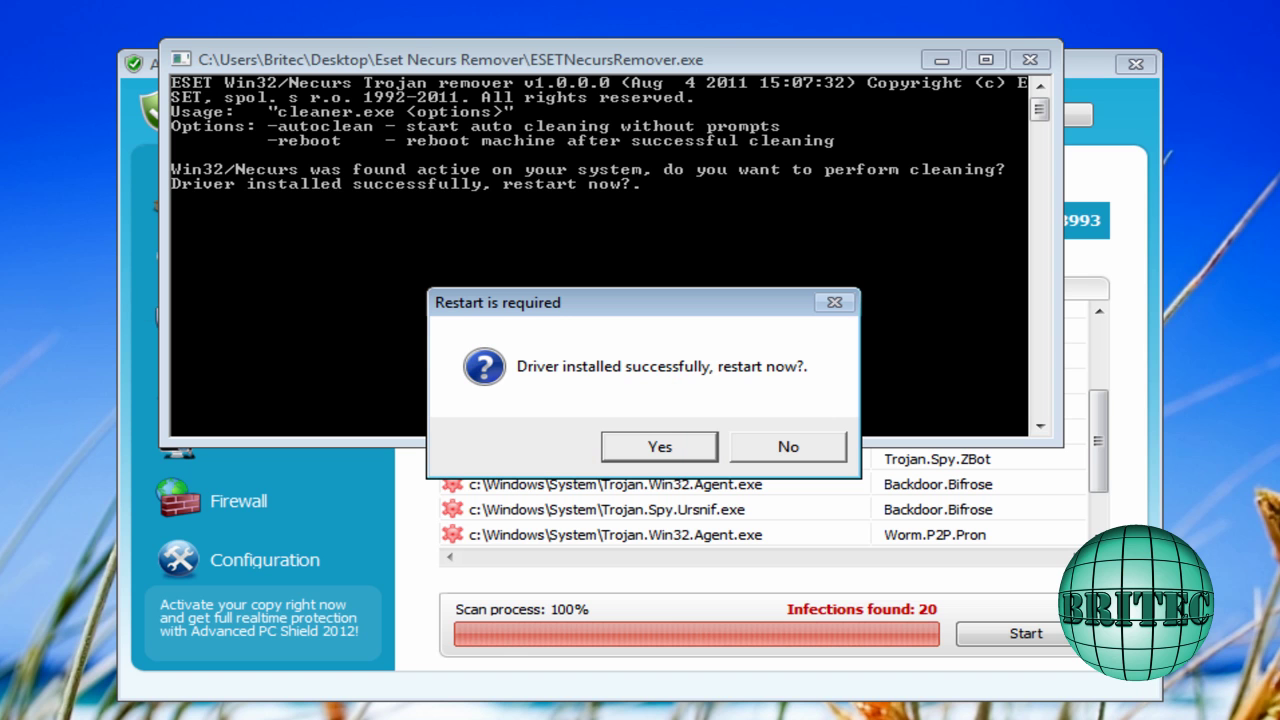
click(660, 449)
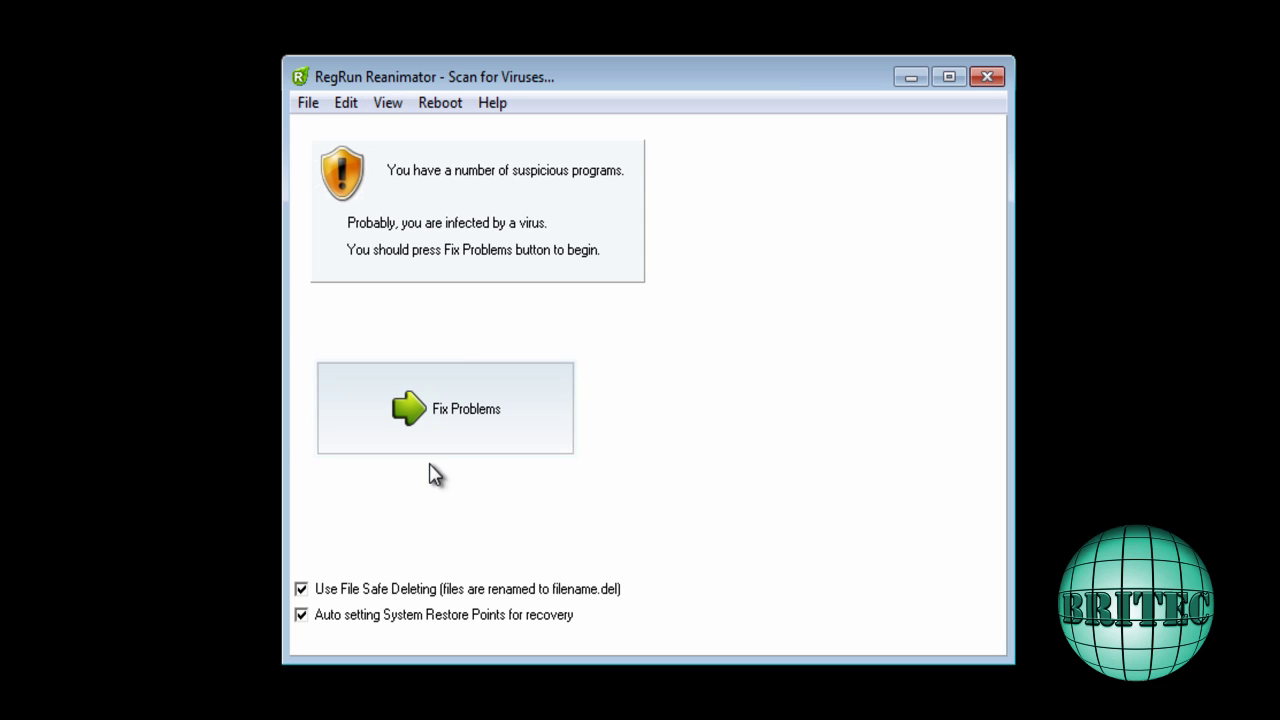
Fix problems by deleting 74ba50f44faaed26.sys, letting Registry Guard start first
click(436, 418)
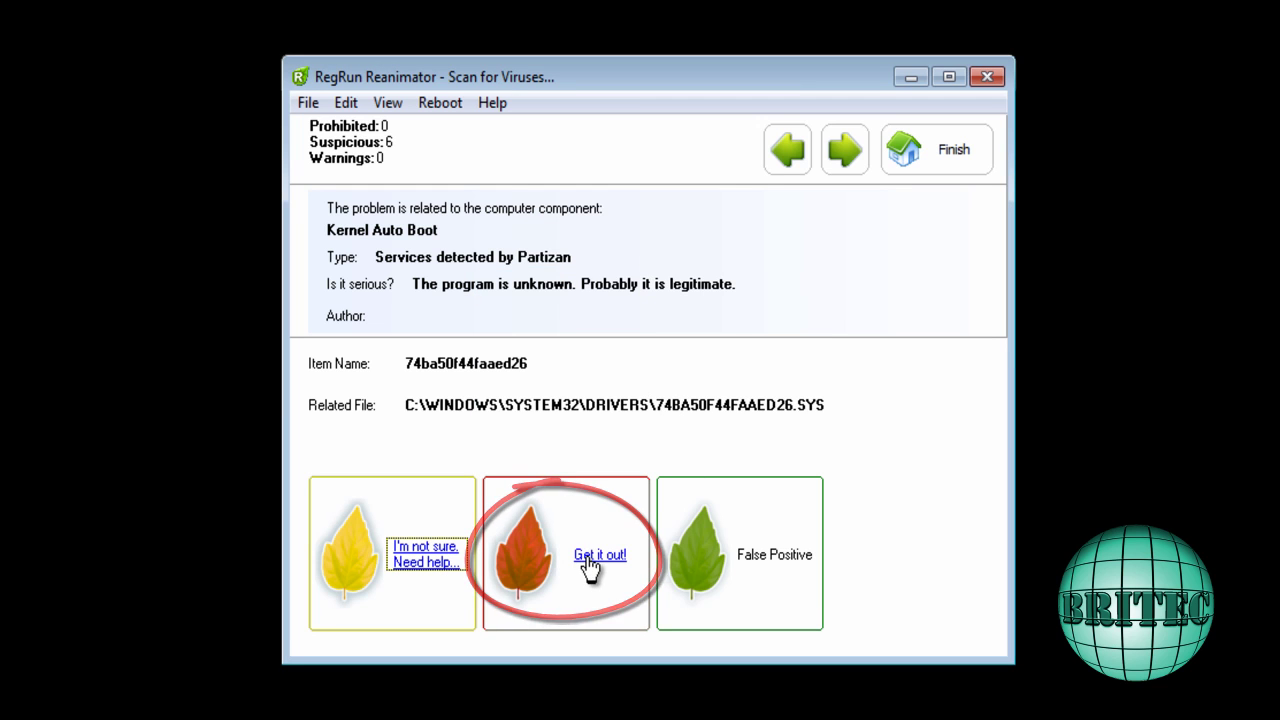
click(592, 558)
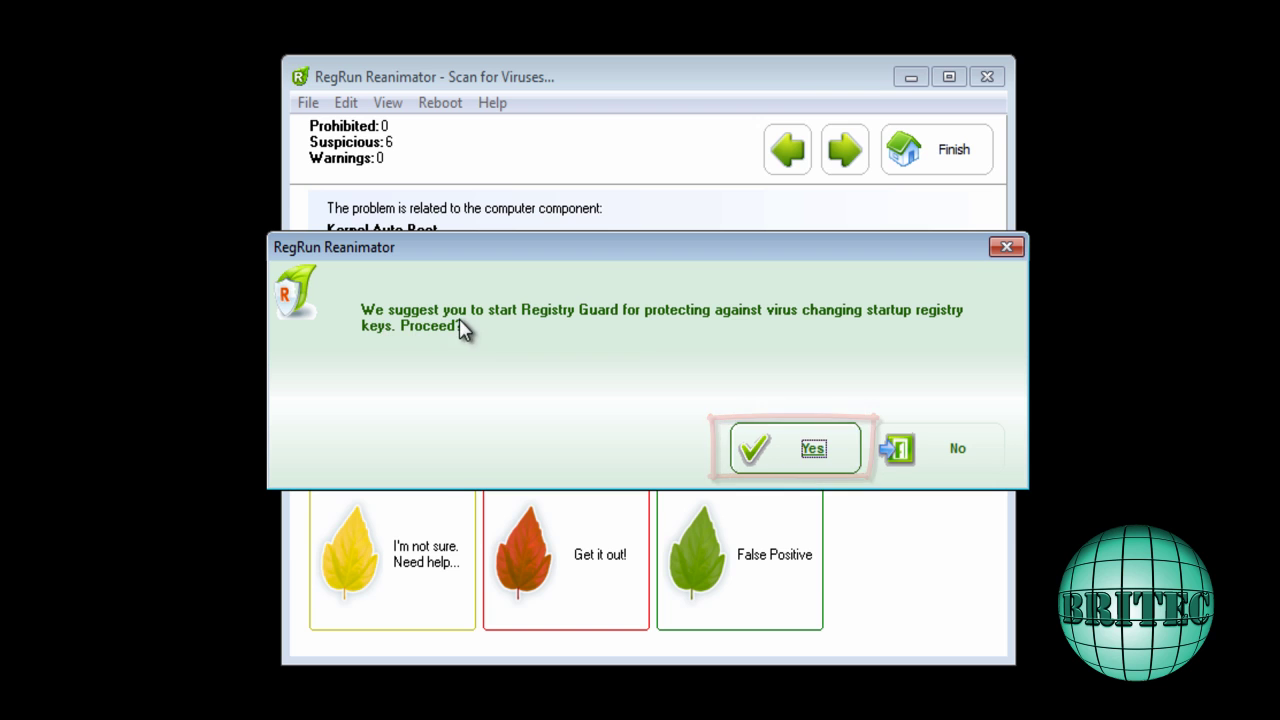
click(777, 460)
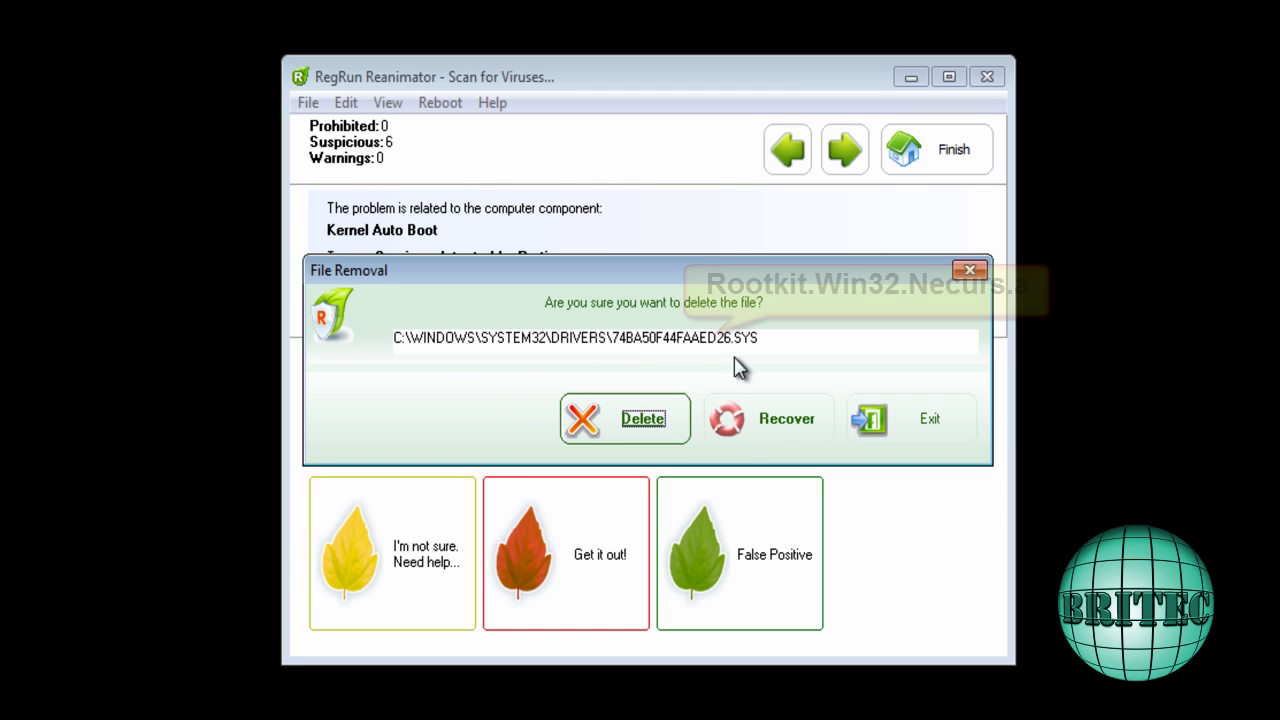
click(638, 419)
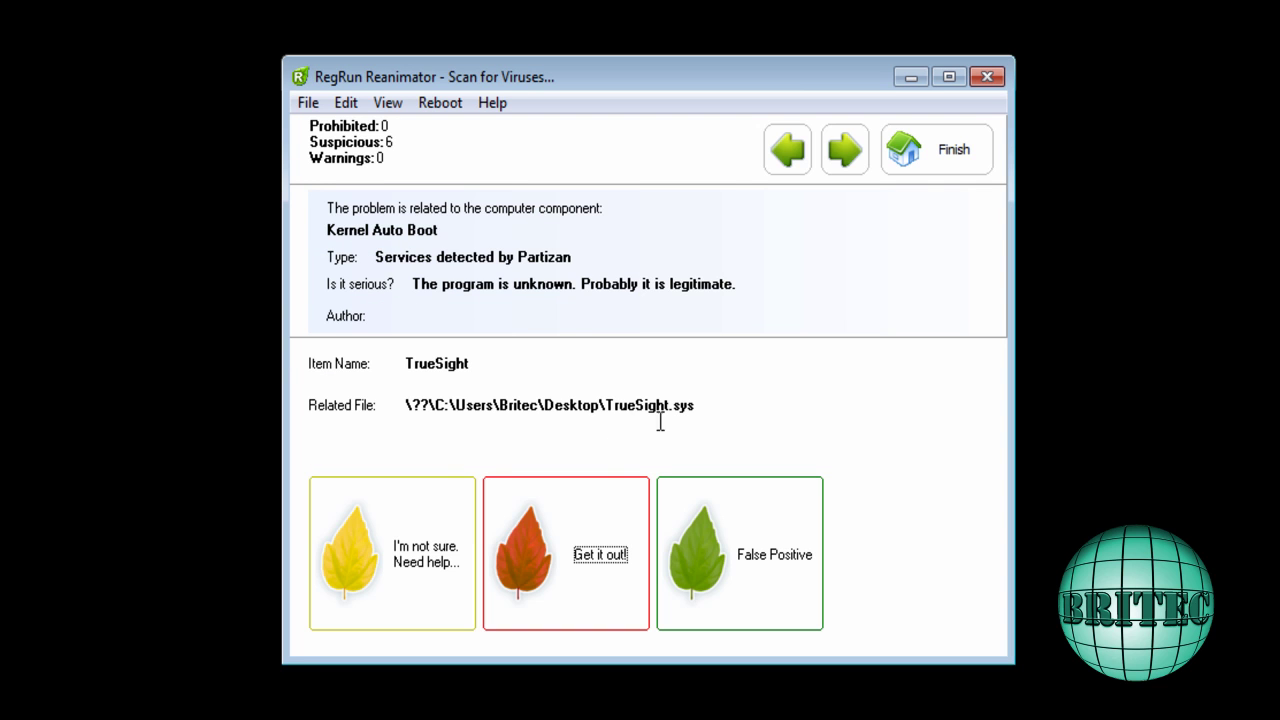
Delete TrueSight.sys and the next autostart executable, acknowledging both restart notices
click(599, 556)
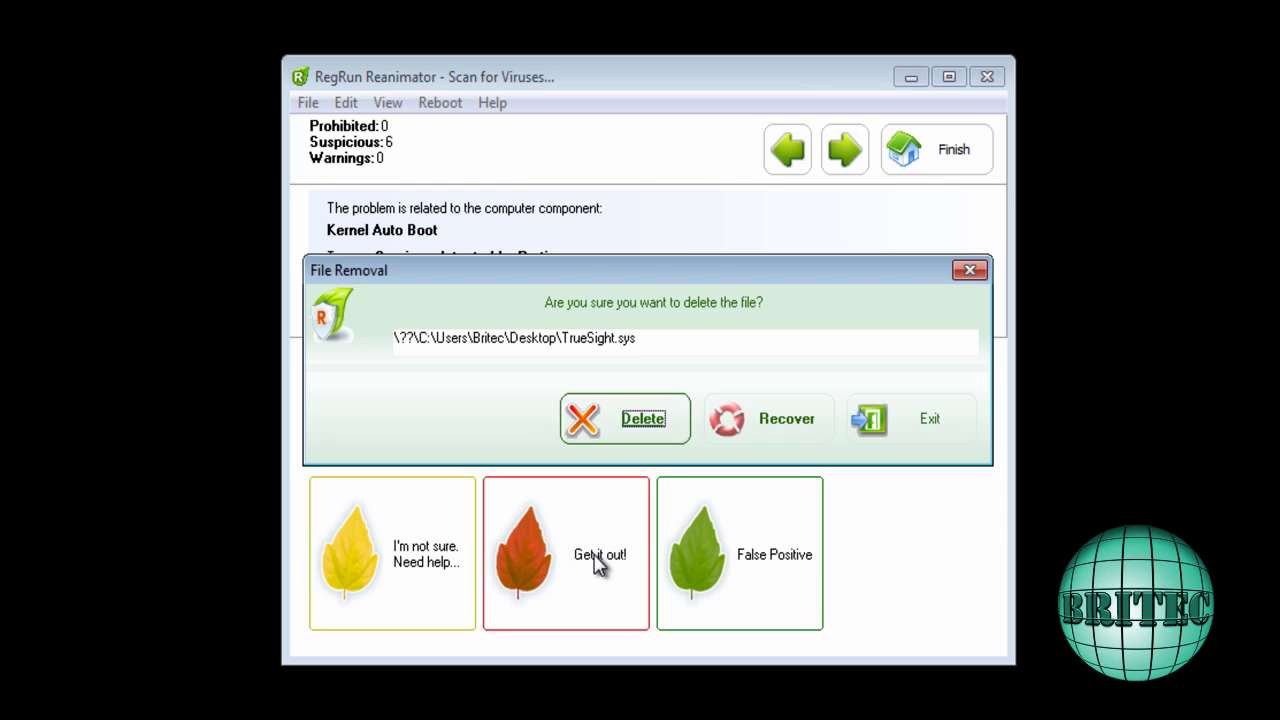
click(641, 432)
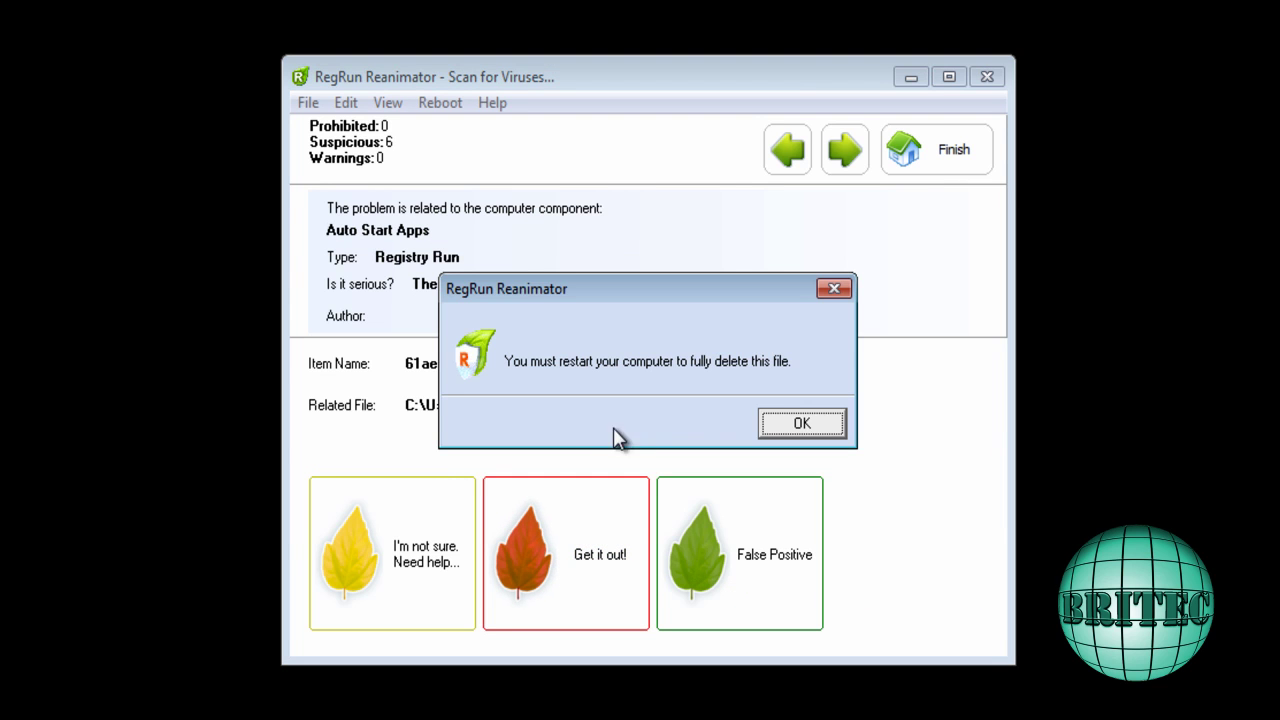
click(800, 427)
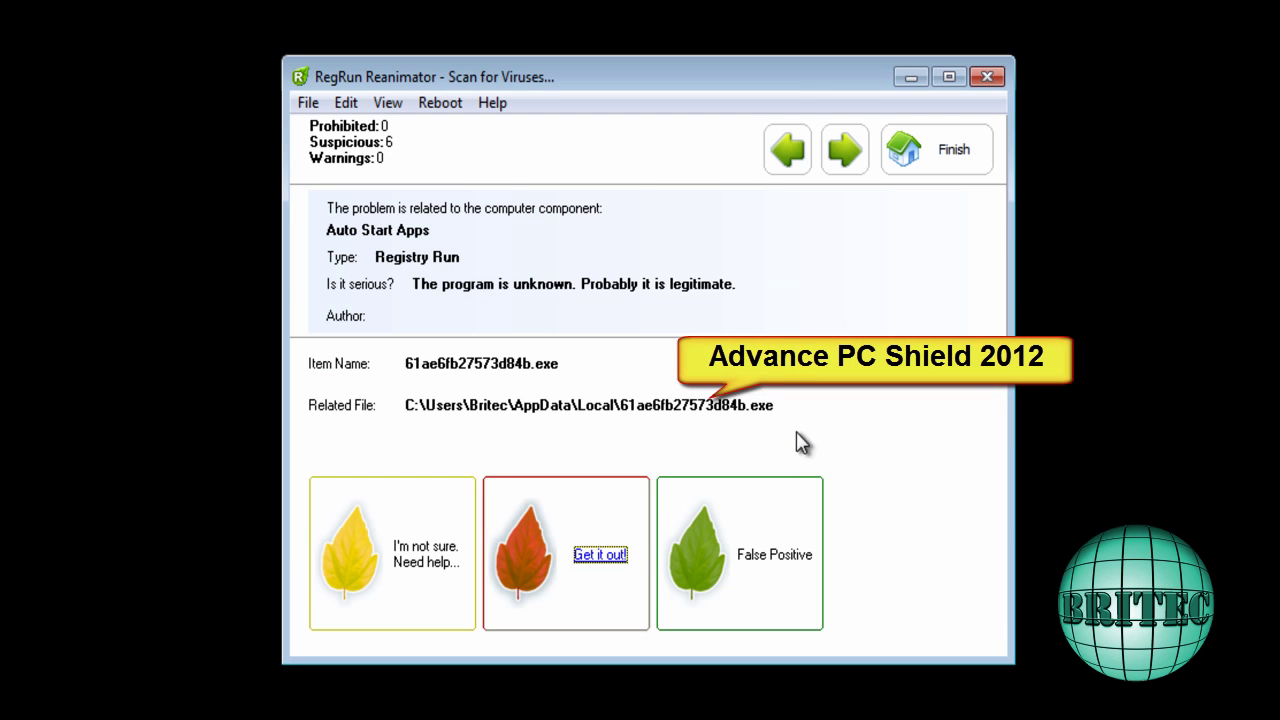
click(603, 562)
click(651, 432)
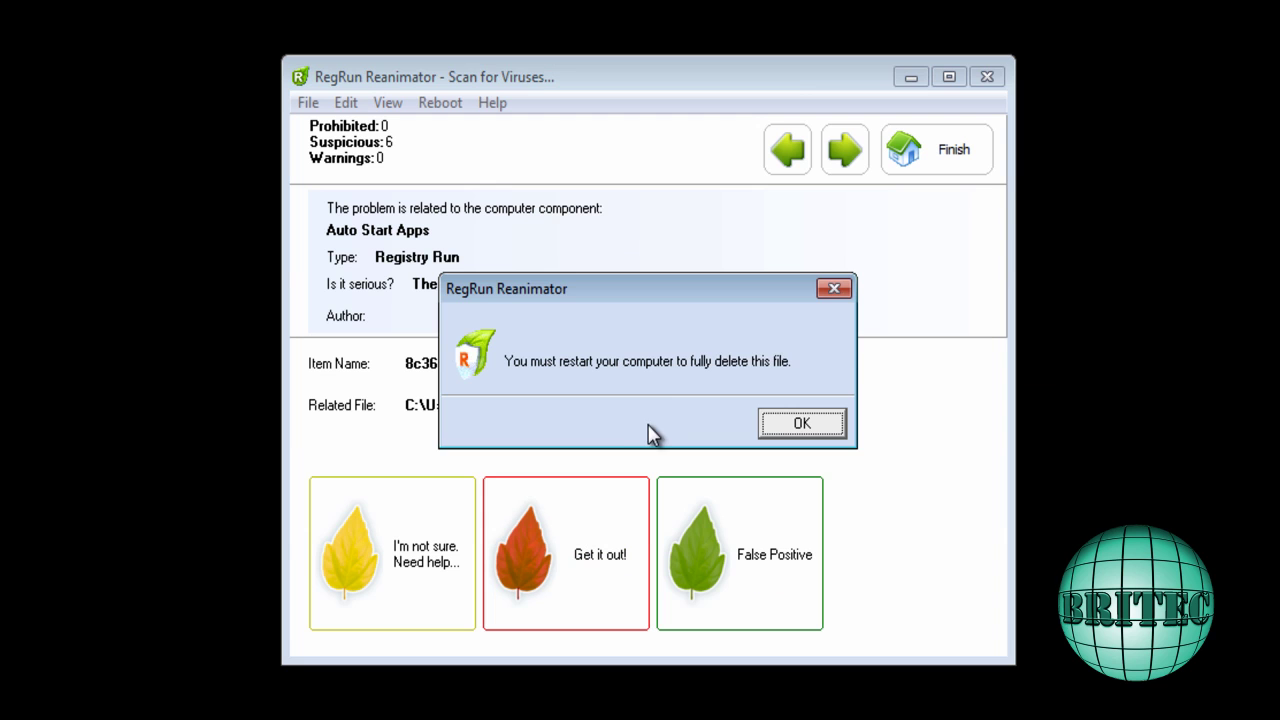
click(802, 427)
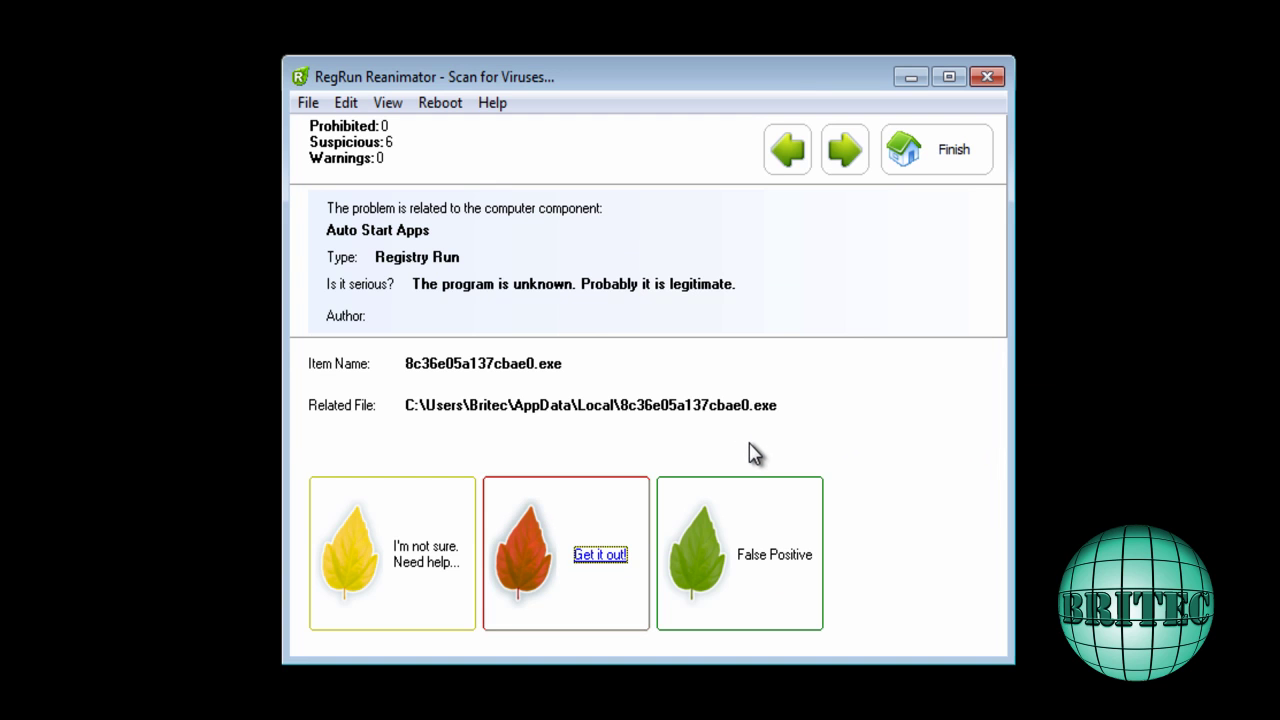
Delete 8c36e05a137cbae0.exe, 2d55c7e4a8377f20.exe and 1a3f1d71c0ec2078.exe, then reboot the computer
click(606, 560)
click(625, 435)
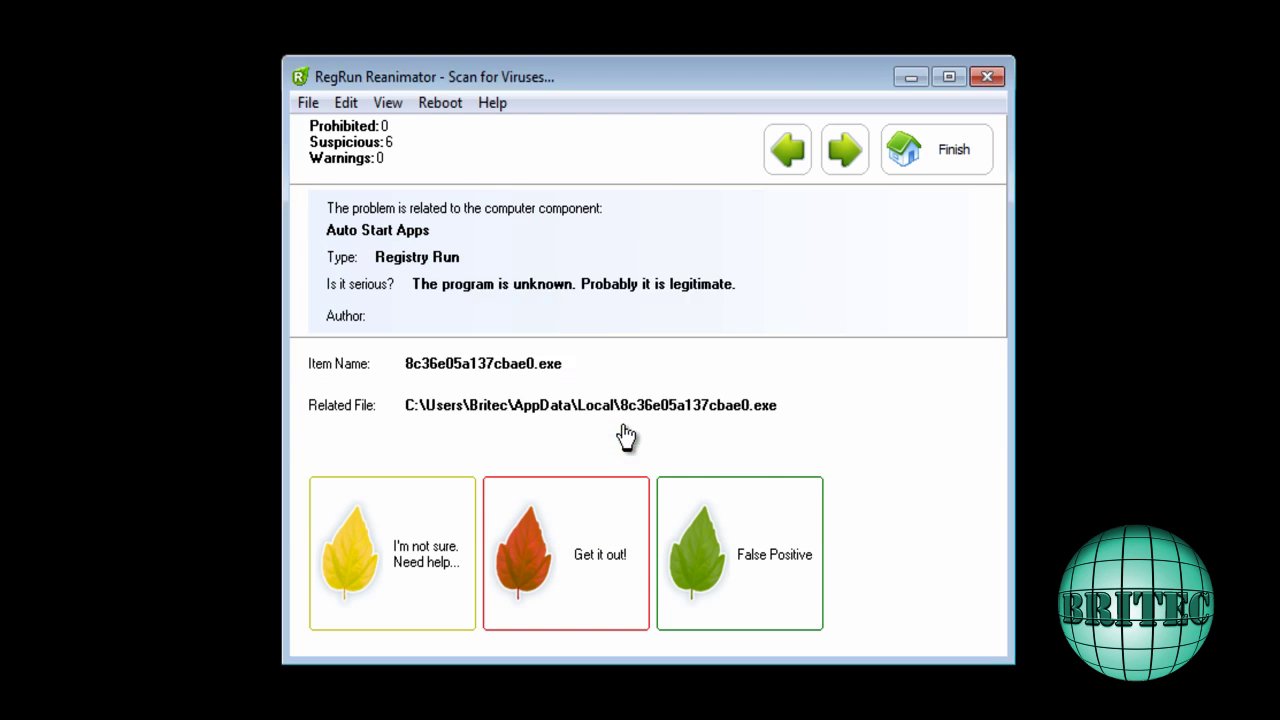
click(782, 430)
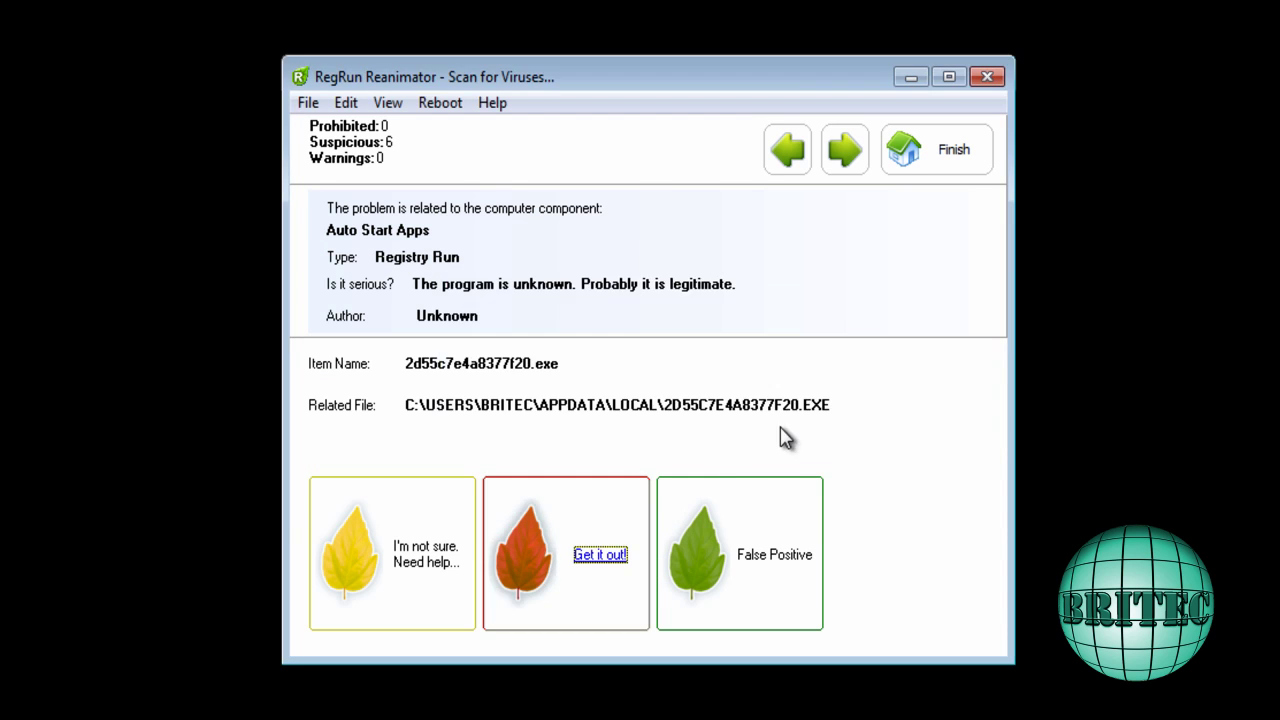
click(600, 558)
click(648, 438)
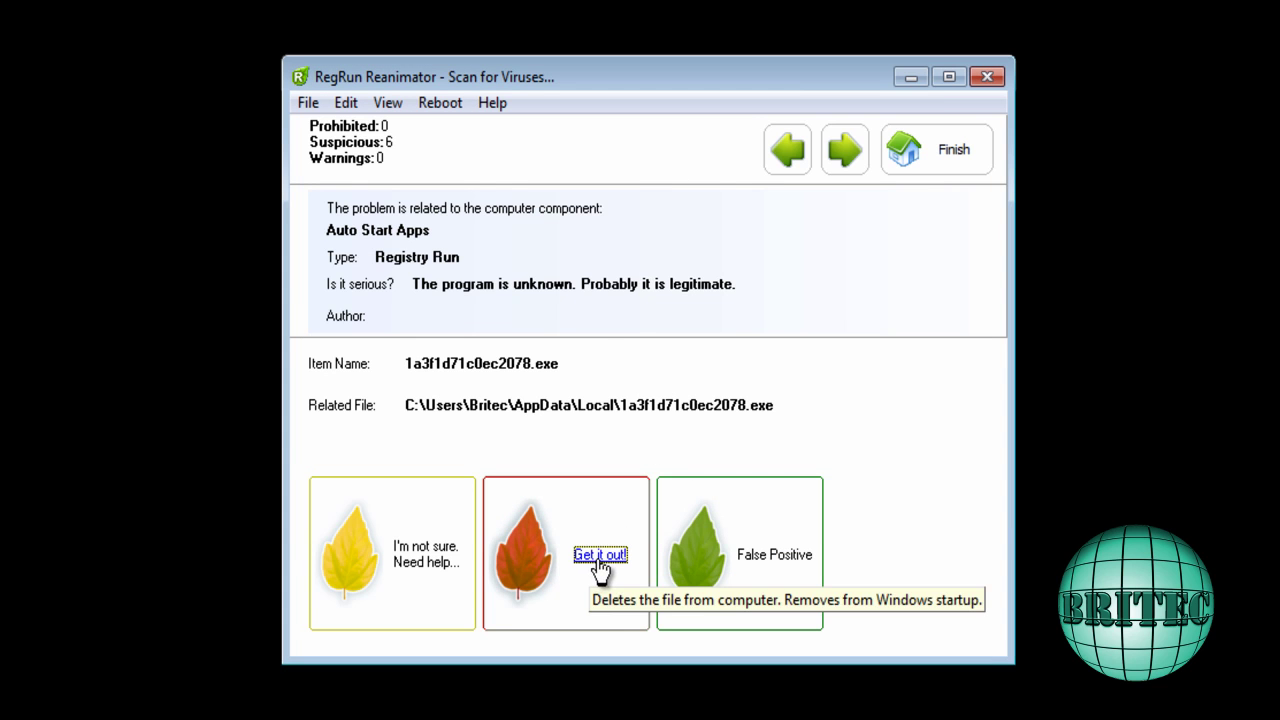
click(598, 558)
click(654, 432)
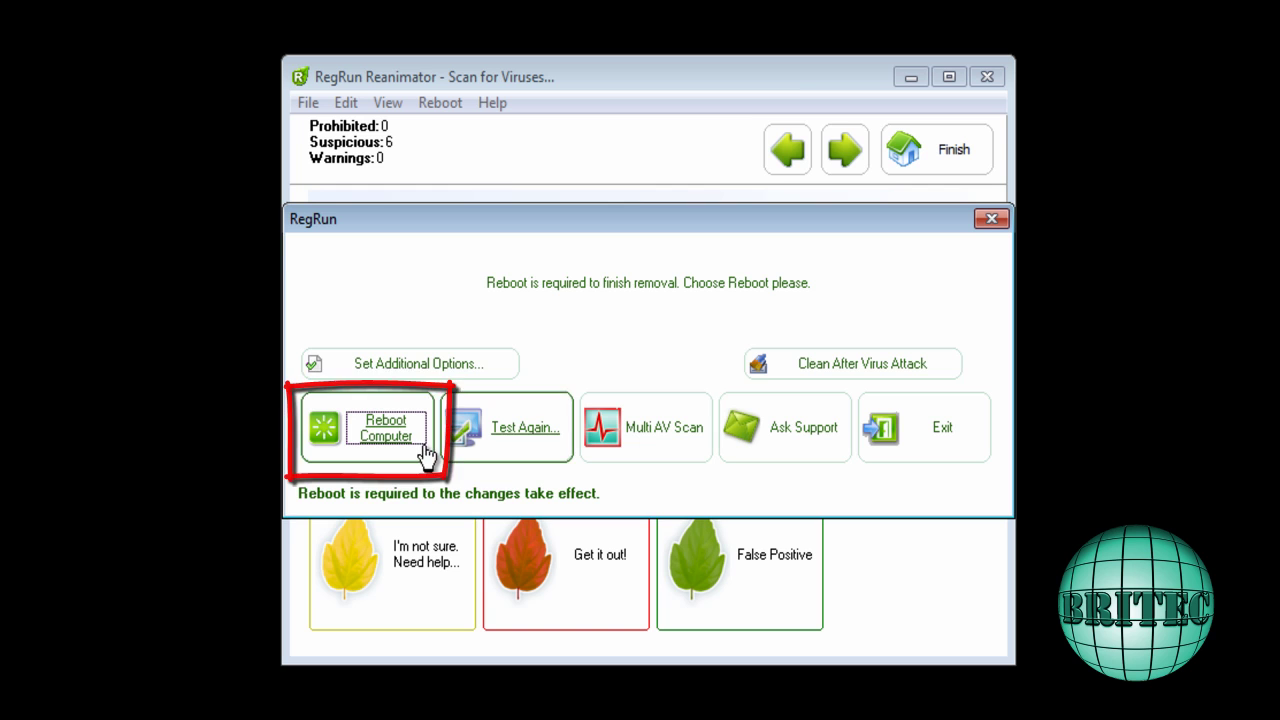
click(398, 432)
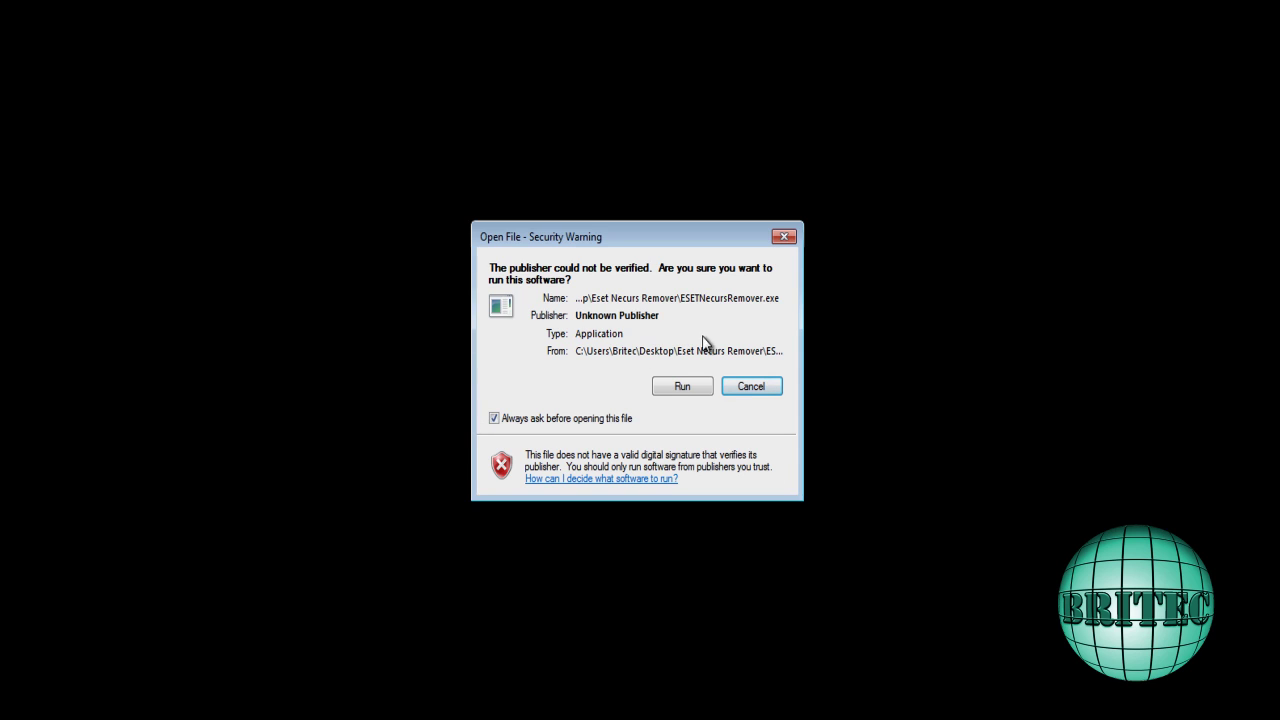
Allow the unsigned ESETNecursRemover.exe to run from the security warning
click(676, 387)
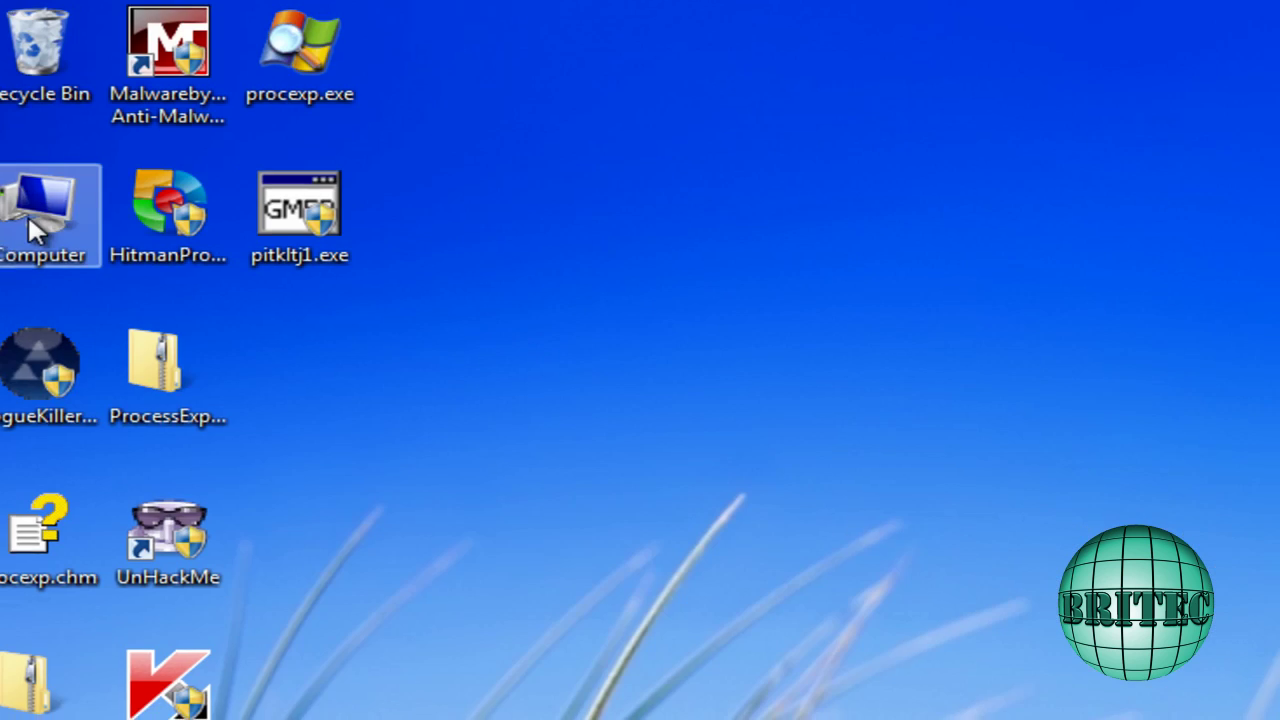
Browse to C:\Users\user\AppData\Local to confirm the rogue executables are gone
double_click(27, 128)
double_click(510, 285)
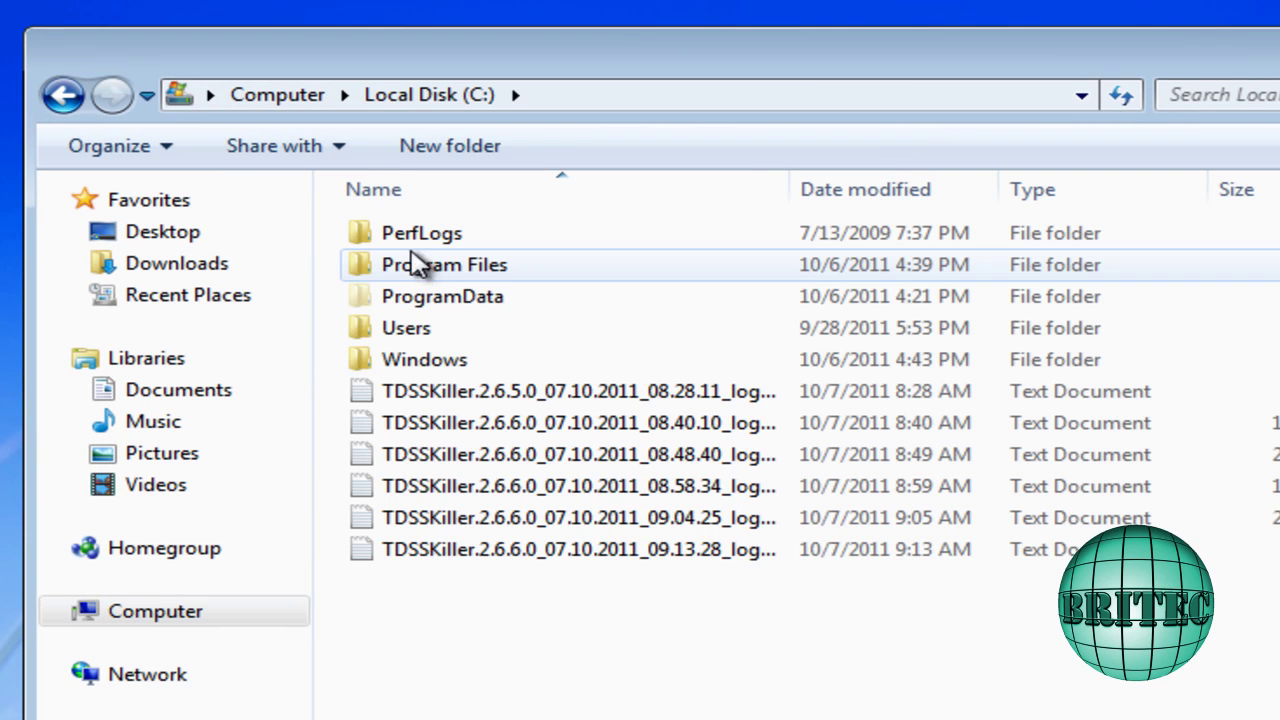
double_click(427, 328)
double_click(415, 236)
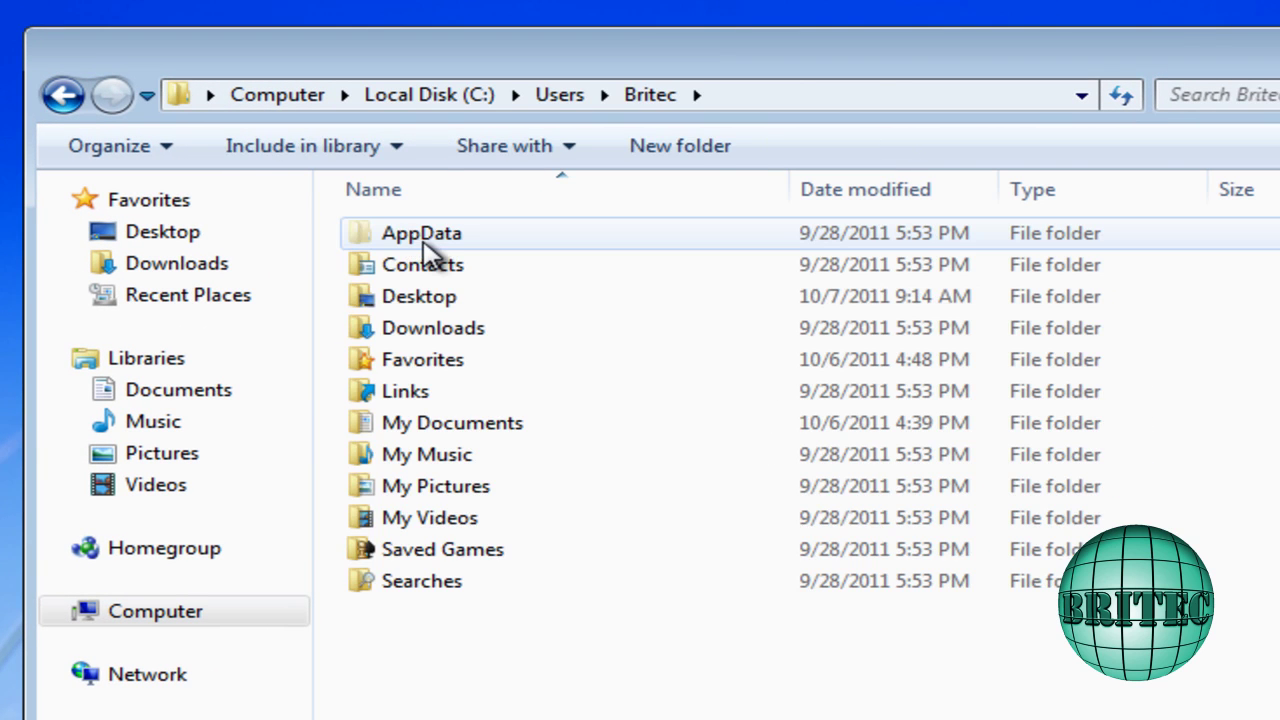
double_click(420, 238)
double_click(410, 236)
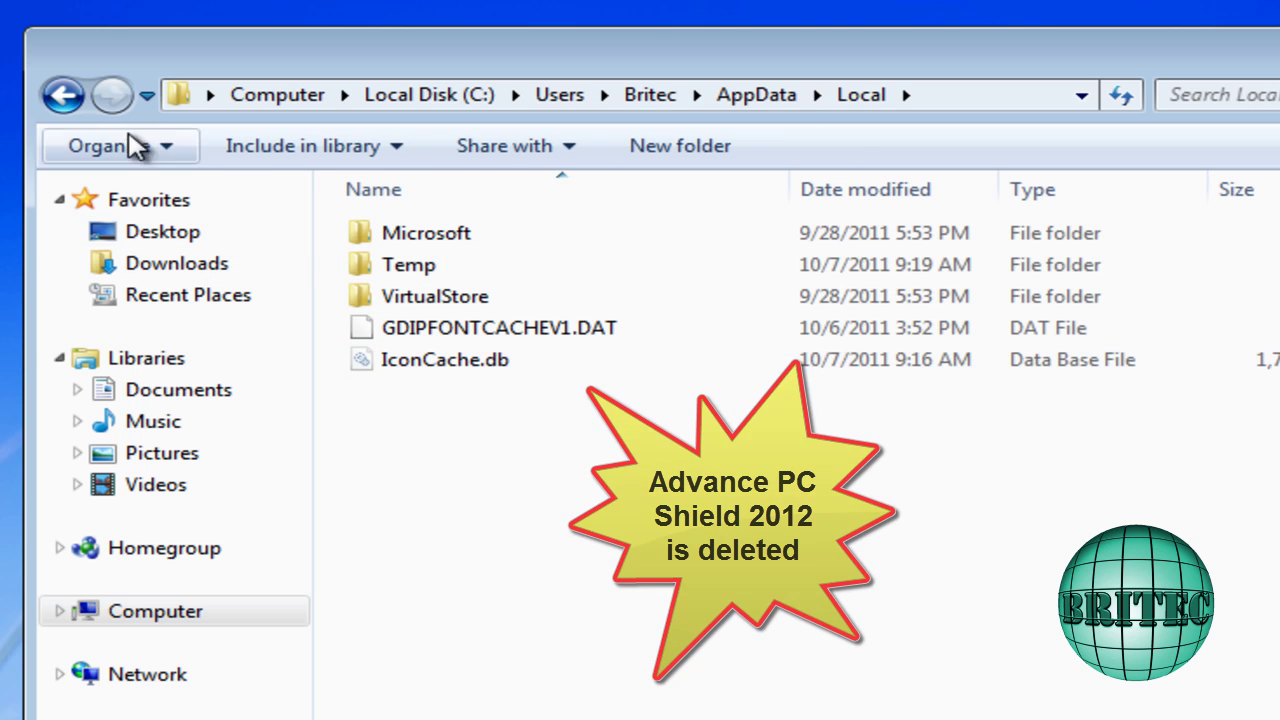
Go back to the root of C: and open Windows\System32\drivers
click(78, 100)
click(80, 101)
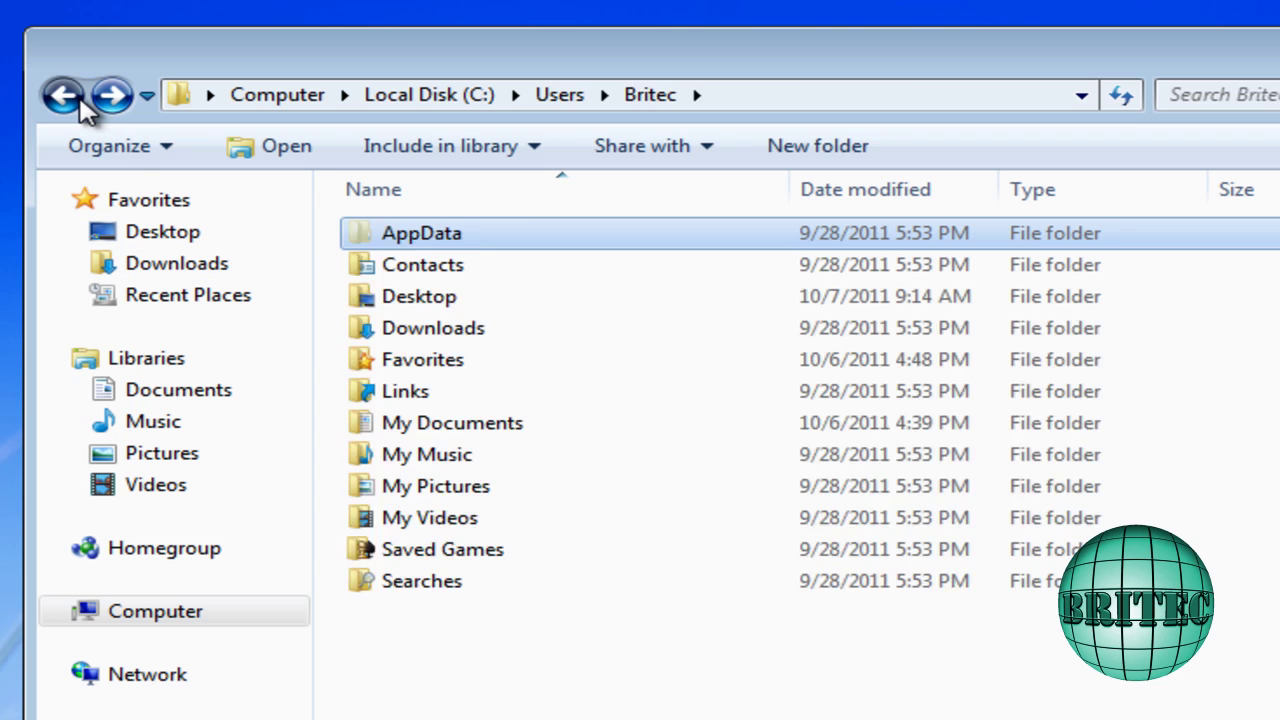
click(80, 101)
click(80, 101)
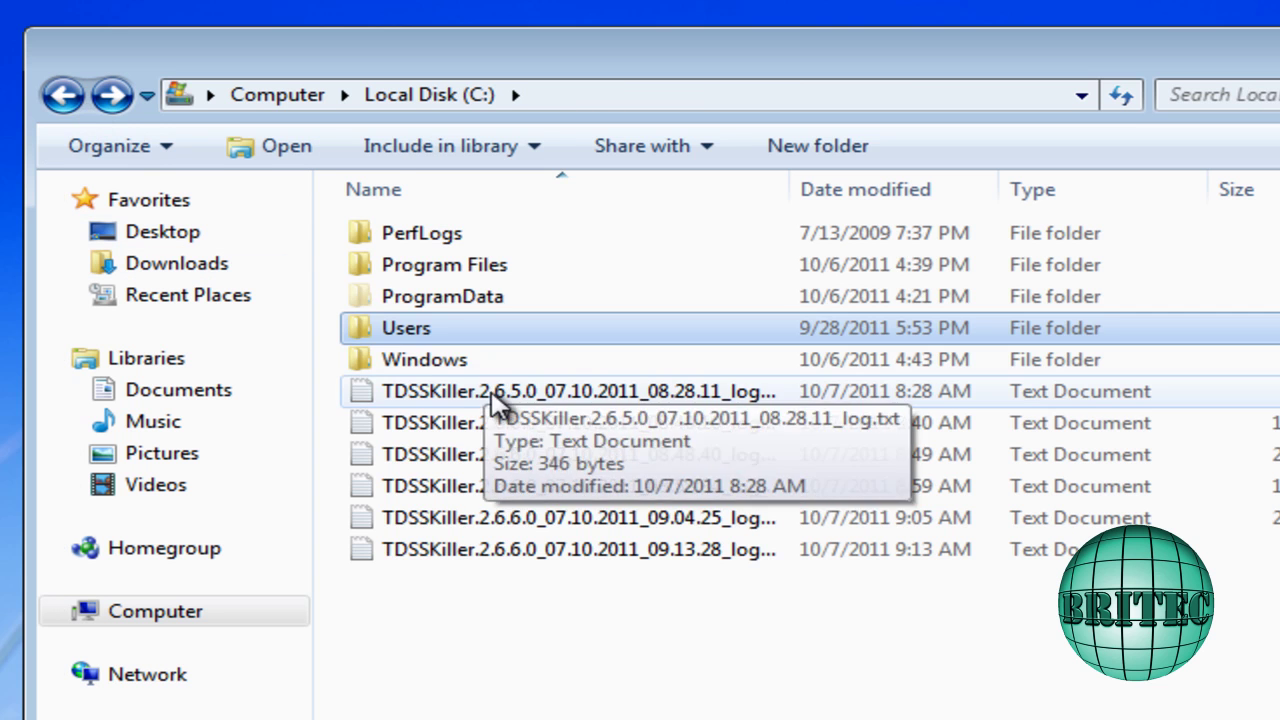
double_click(455, 362)
scroll(437, 690, down, 8)
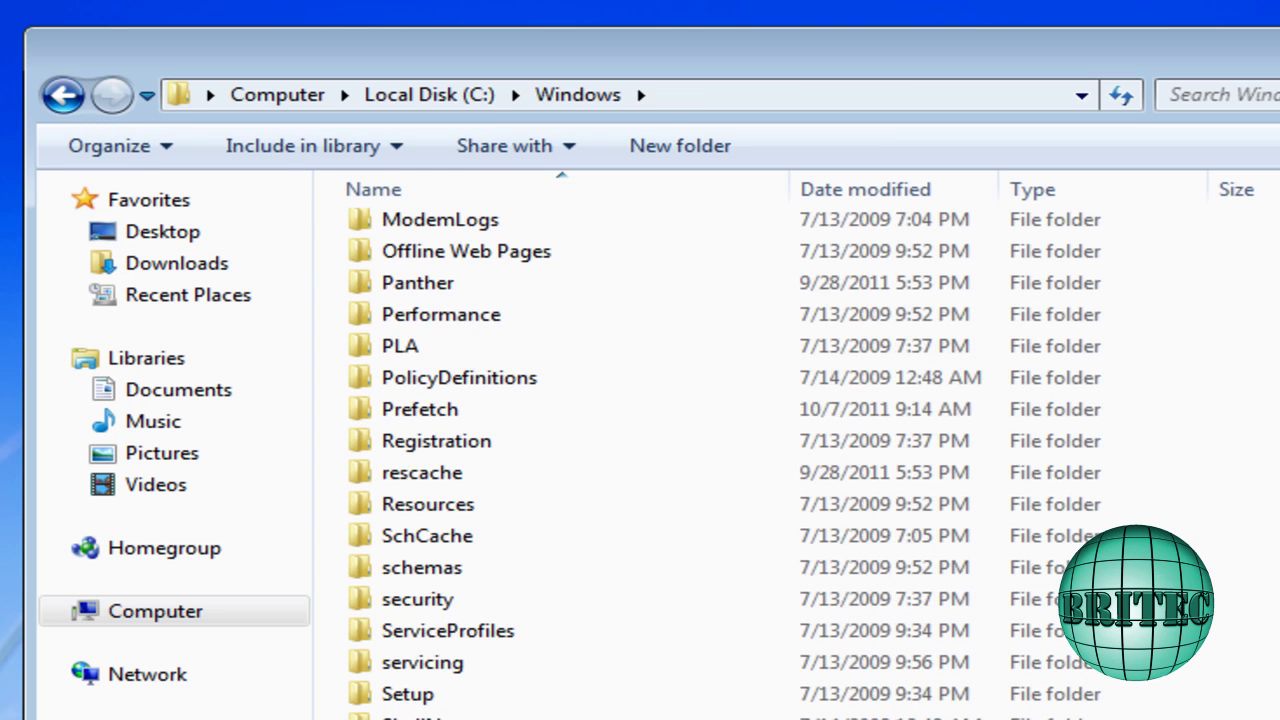
scroll(463, 677, down, 3)
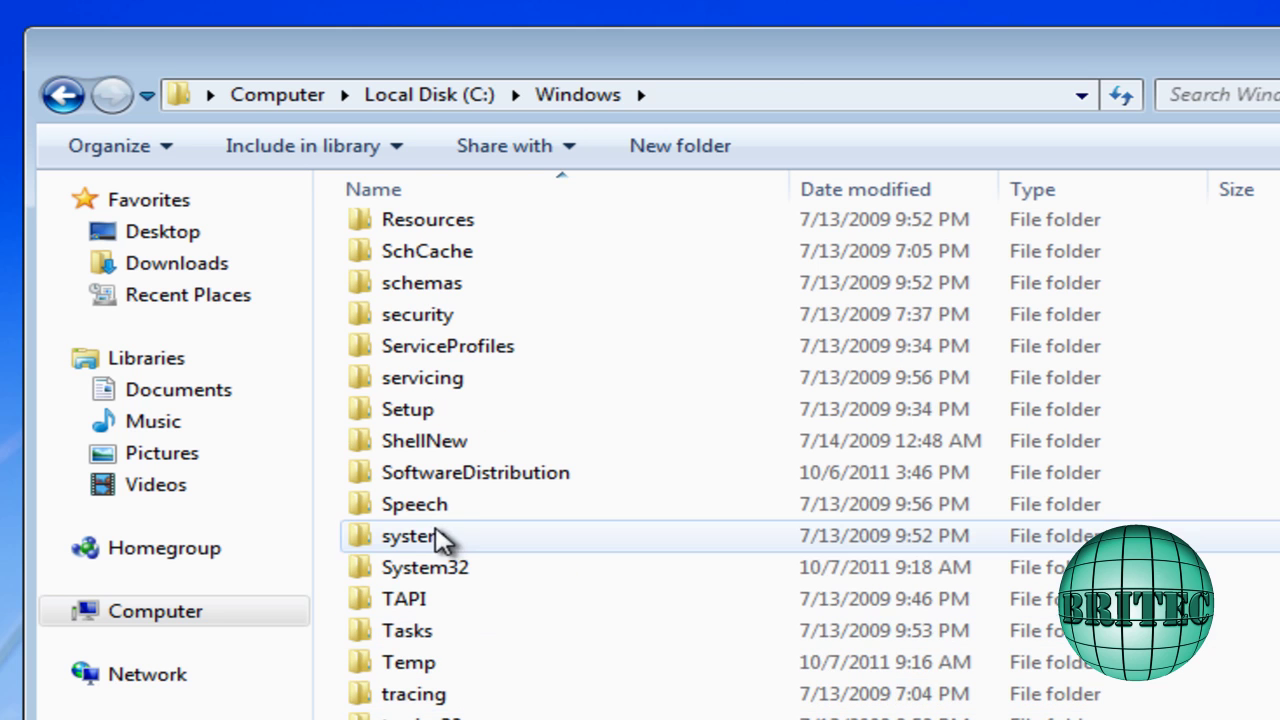
double_click(420, 569)
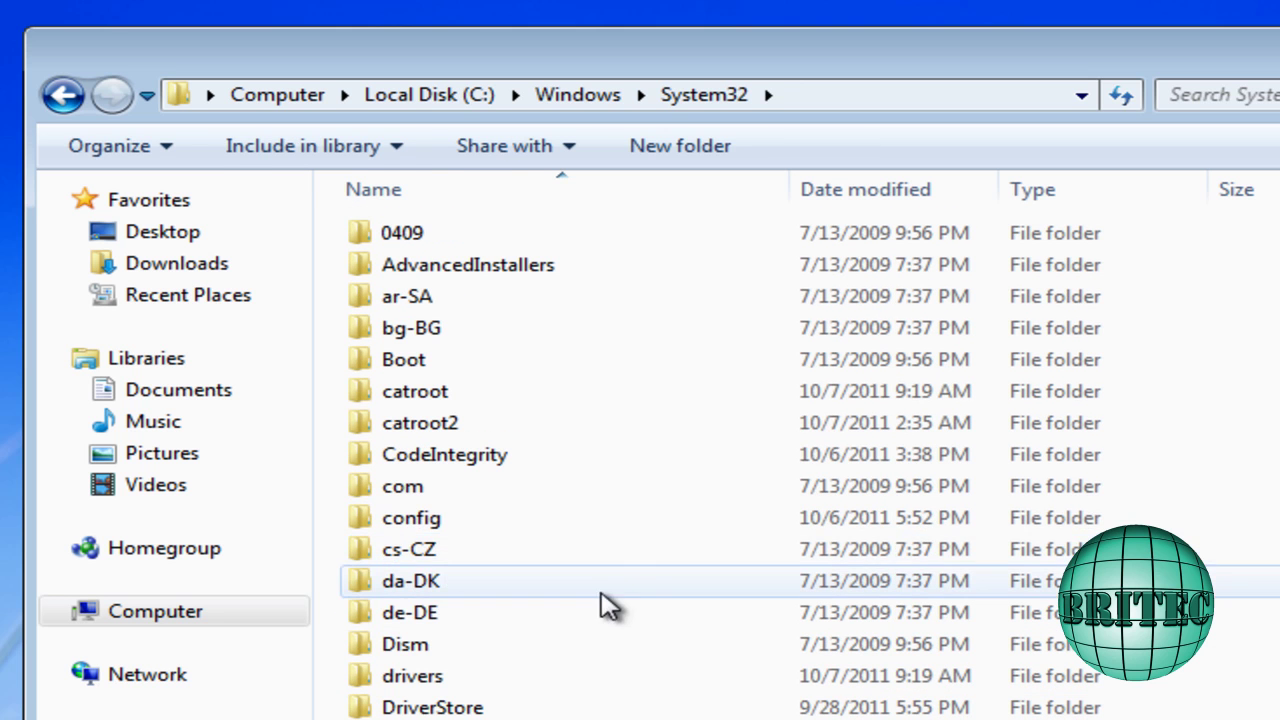
double_click(435, 680)
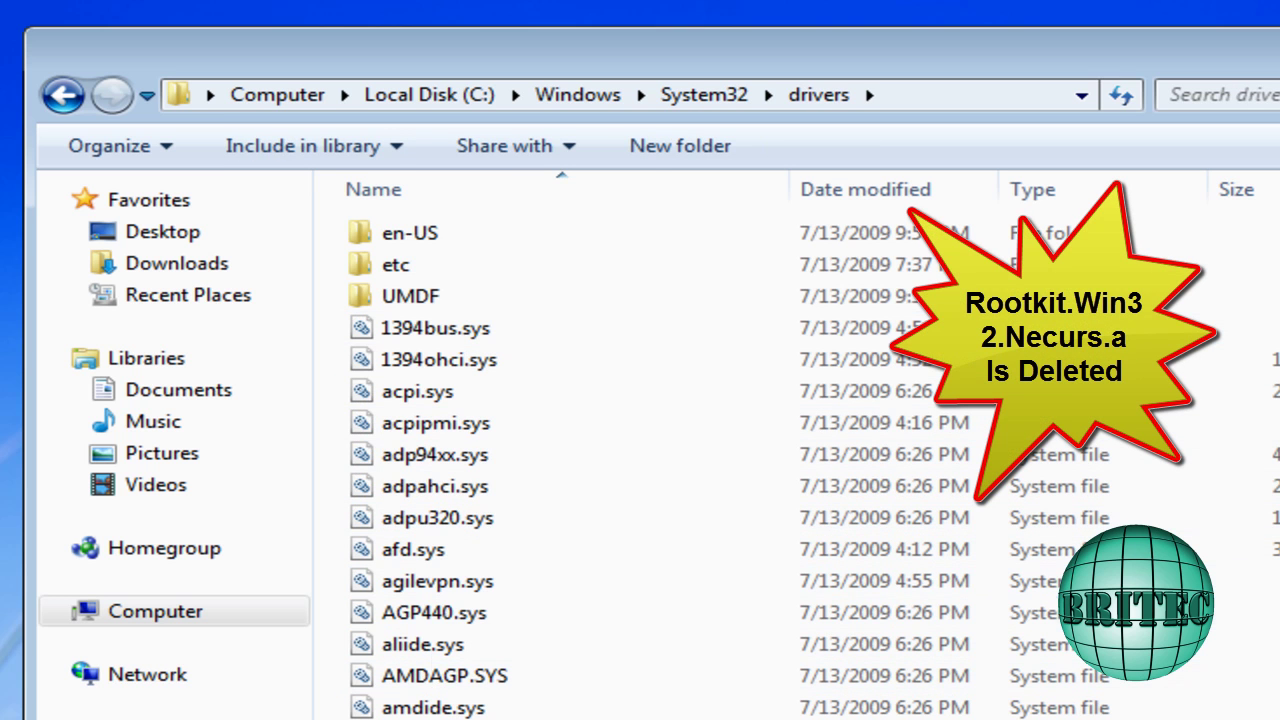
Scroll the drivers list and select UnHackMeDrv.sys, UnHackMe's kernel driver
scroll(700, 460, down, 4)
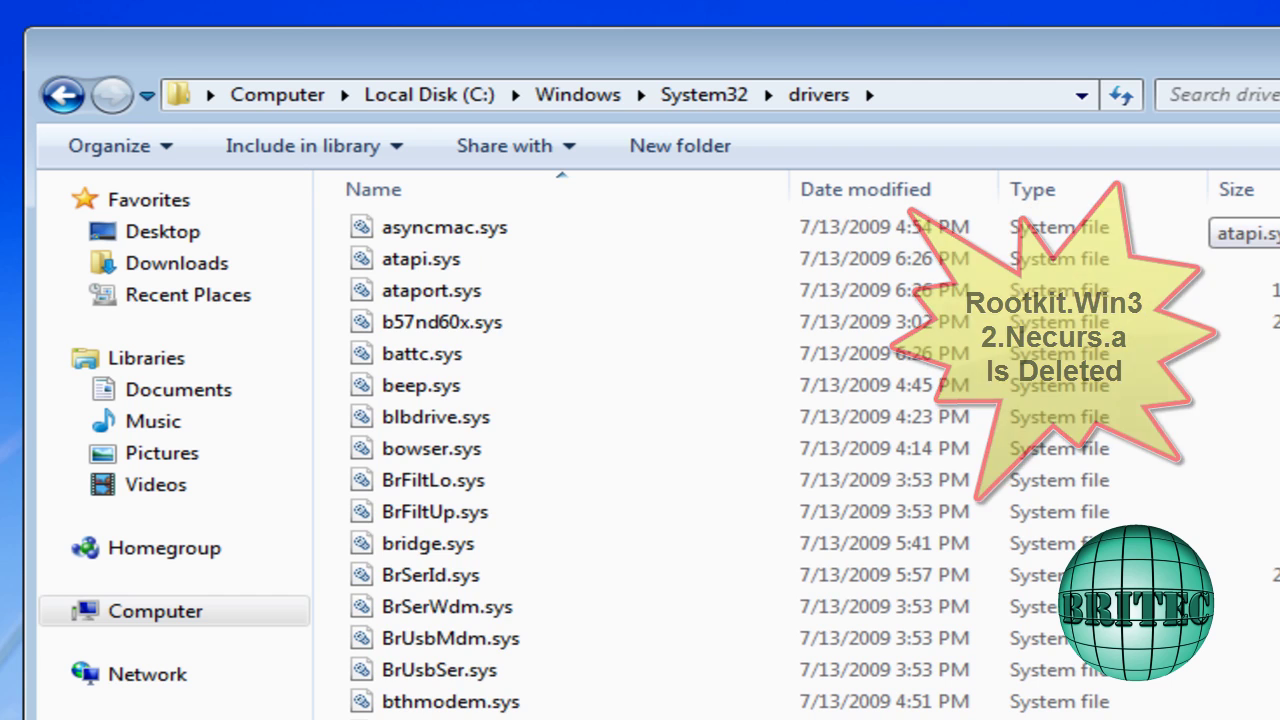
scroll(800, 450, down, 5)
scroll(800, 460, down, 15)
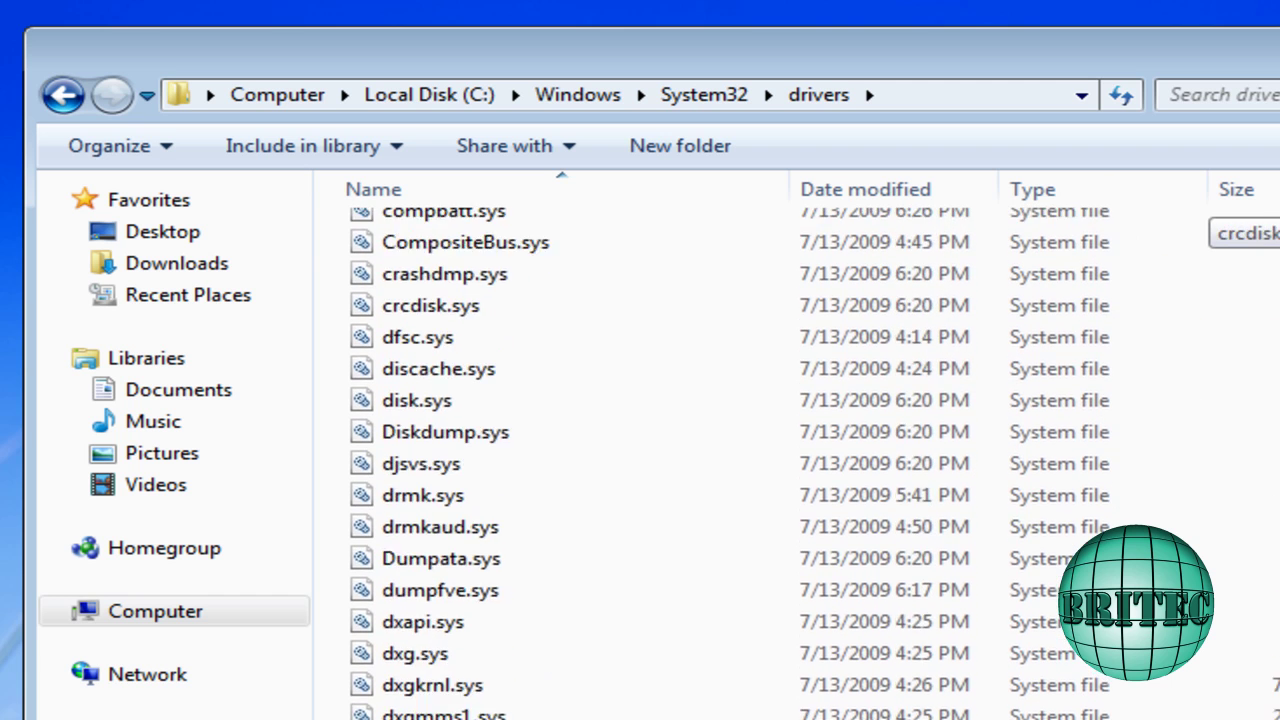
scroll(800, 460, down, 17)
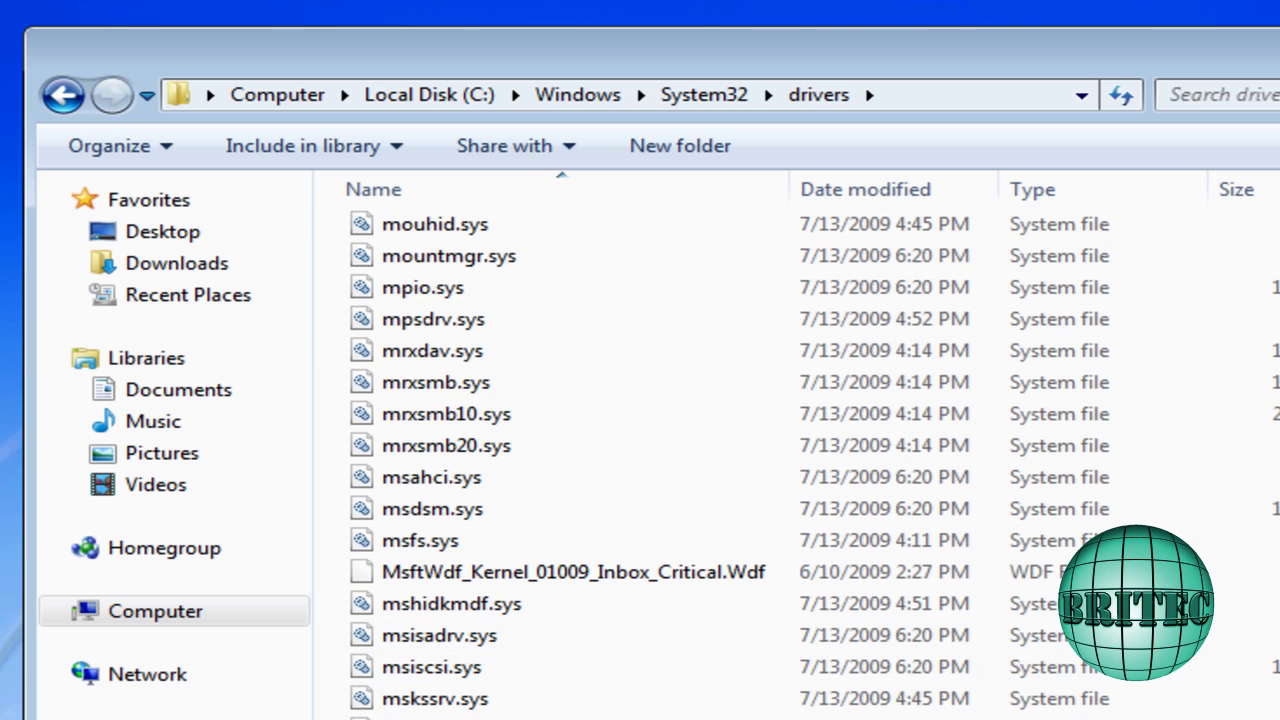
scroll(800, 460, down, 20)
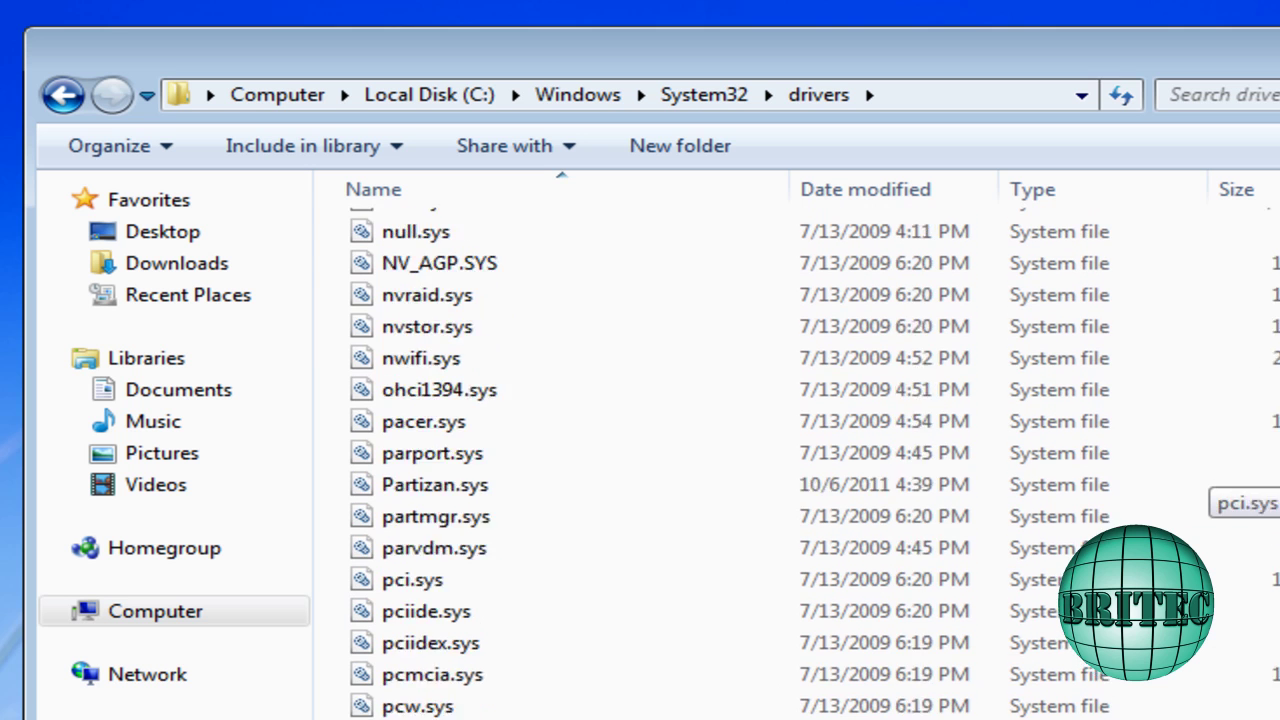
scroll(800, 460, down, 13)
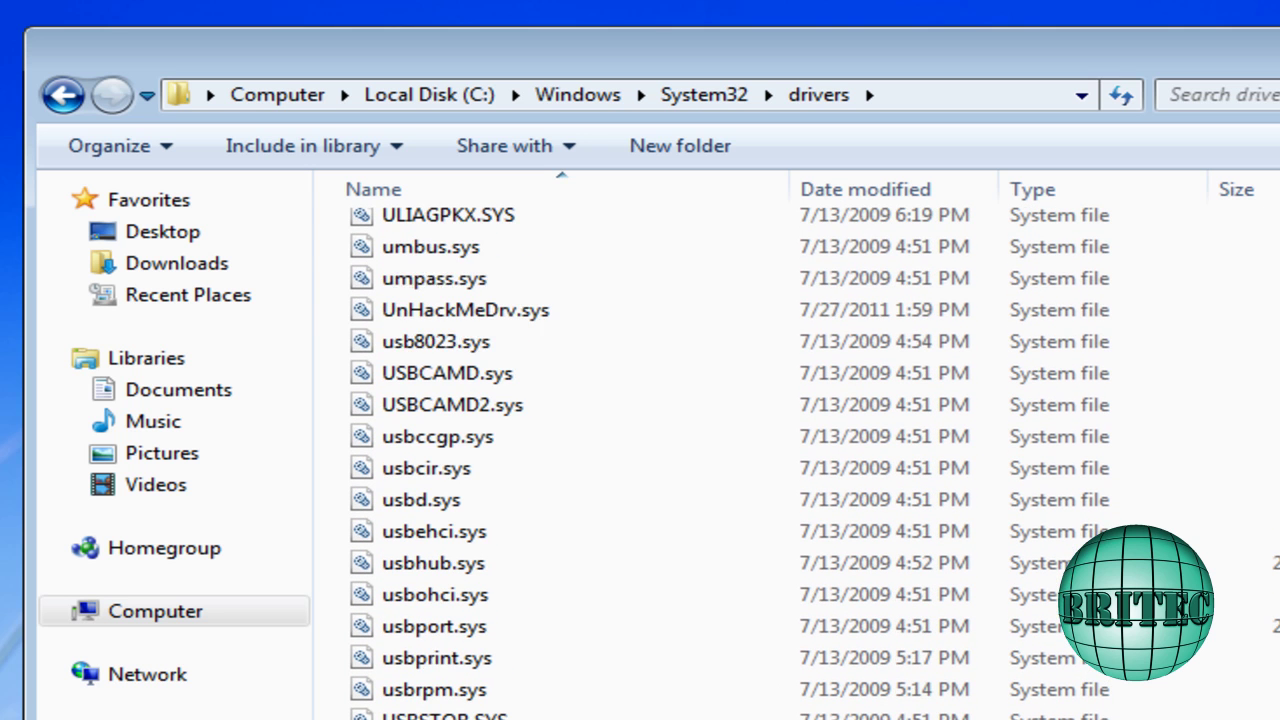
click(452, 316)
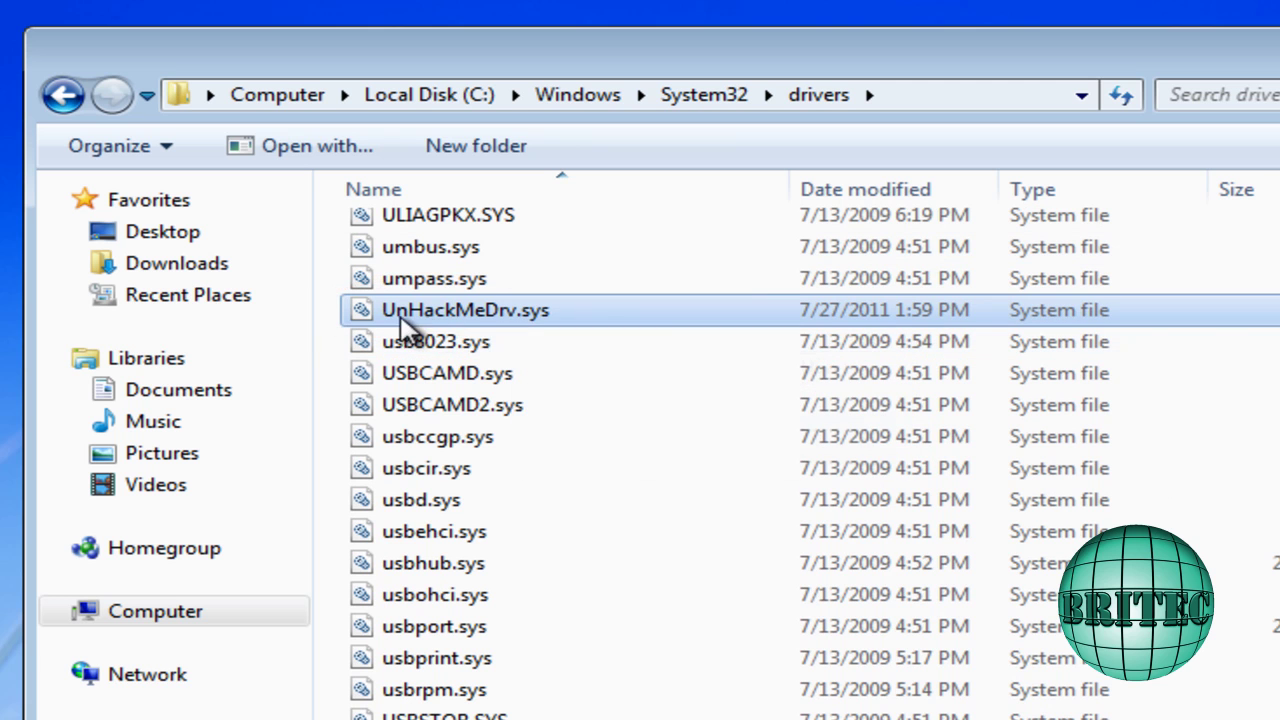
mouse_move(405, 318)
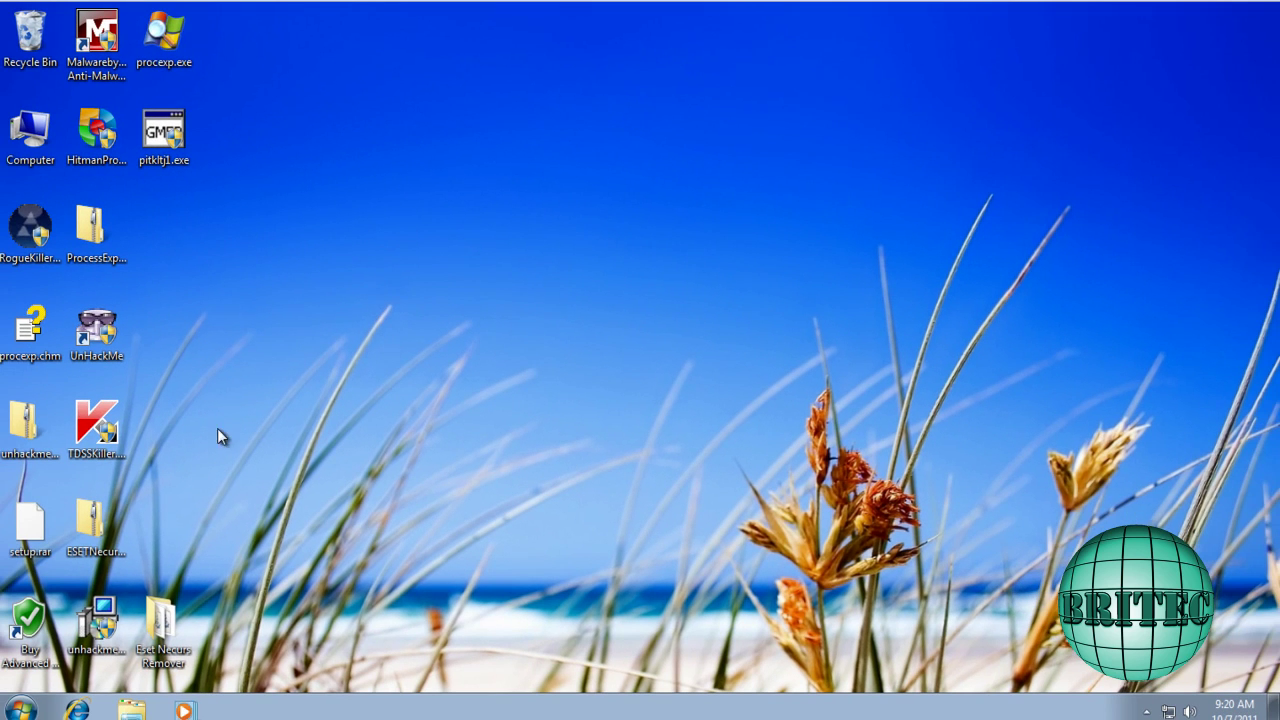
Run TDSSKiller with administrator approval and start its rootkit scan, which finds no threats
double_click(96, 425)
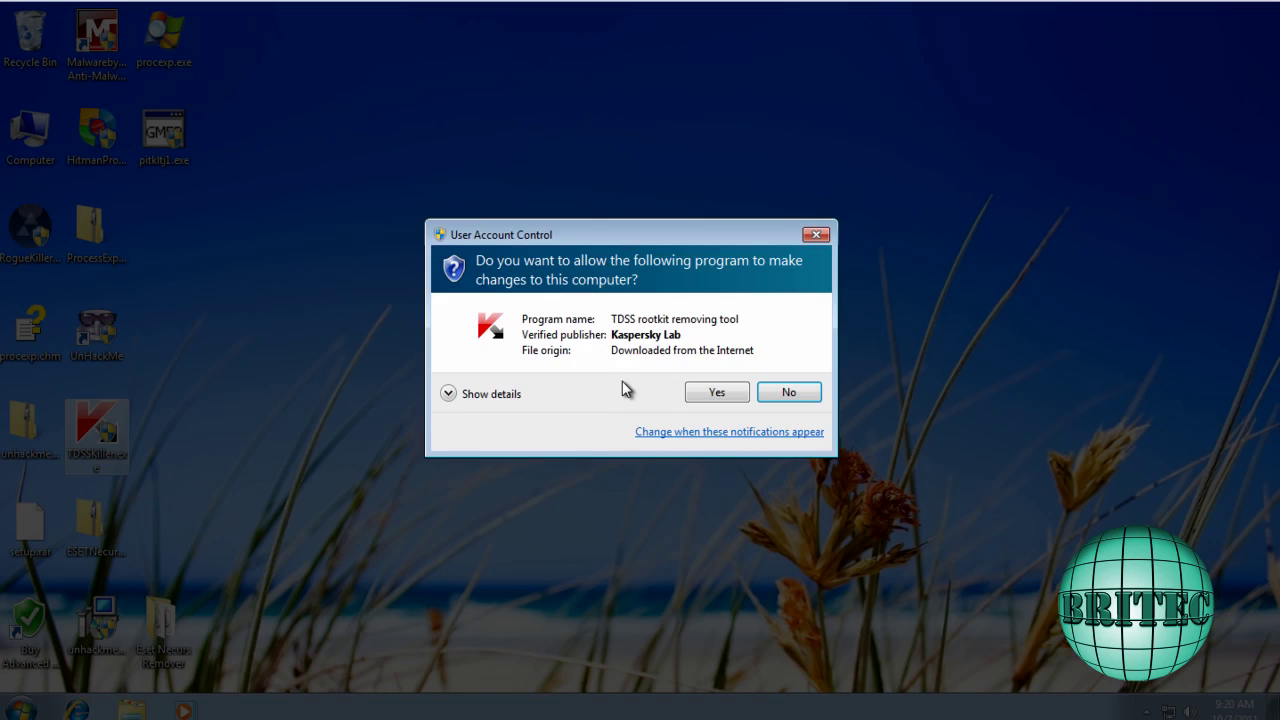
click(712, 391)
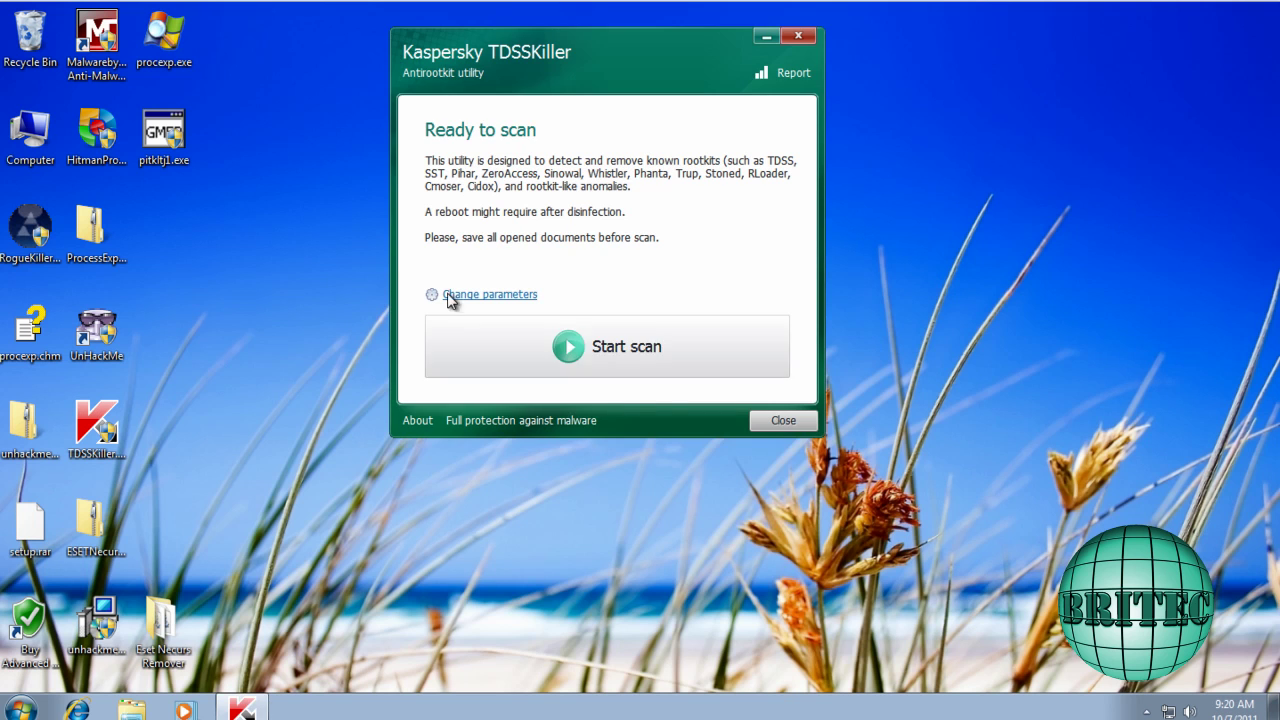
click(613, 356)
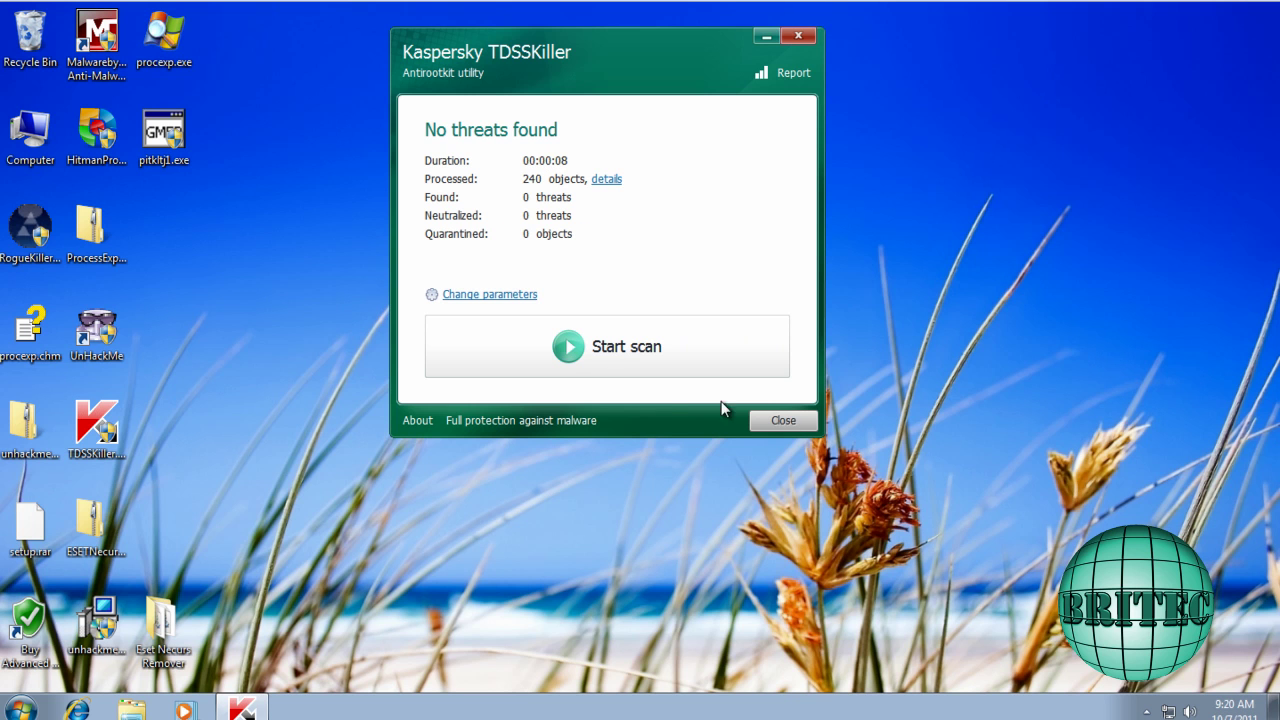
Close TDSSKiller, run the GMER scanner pitkltj1.exe as administrator, then close its scan results
click(780, 421)
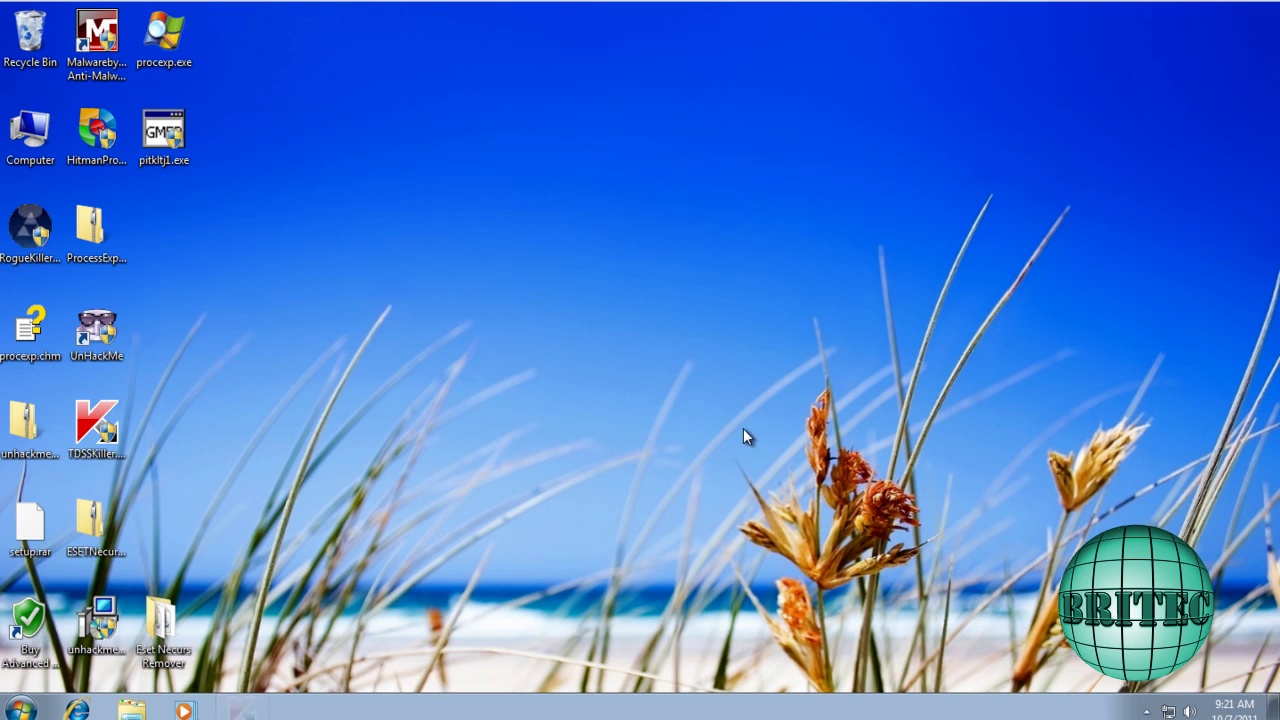
double_click(160, 138)
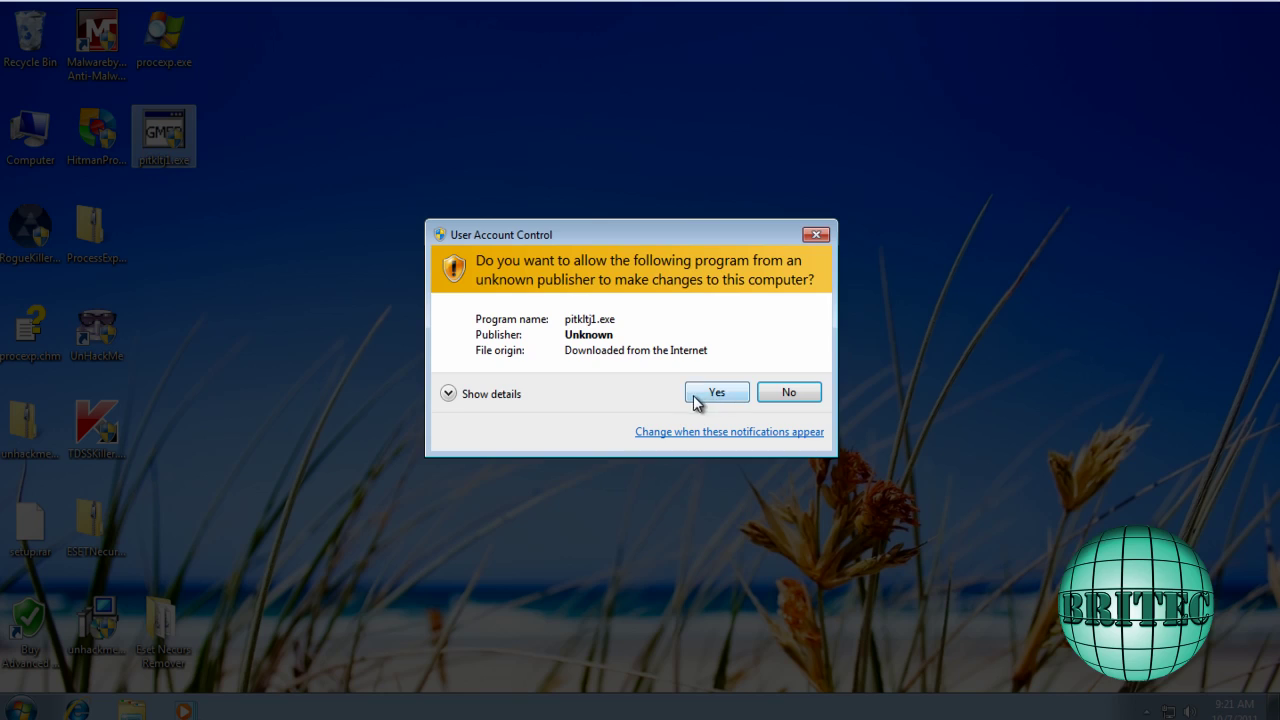
click(712, 393)
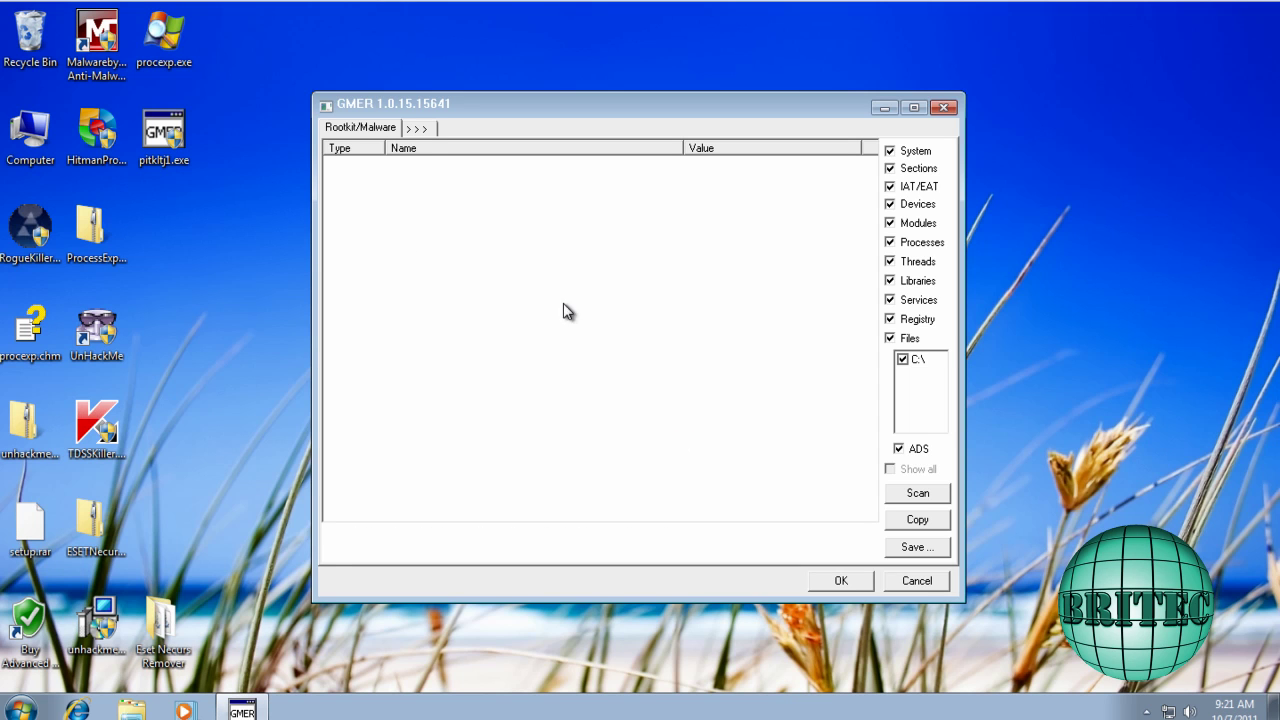
double_click(179, 119)
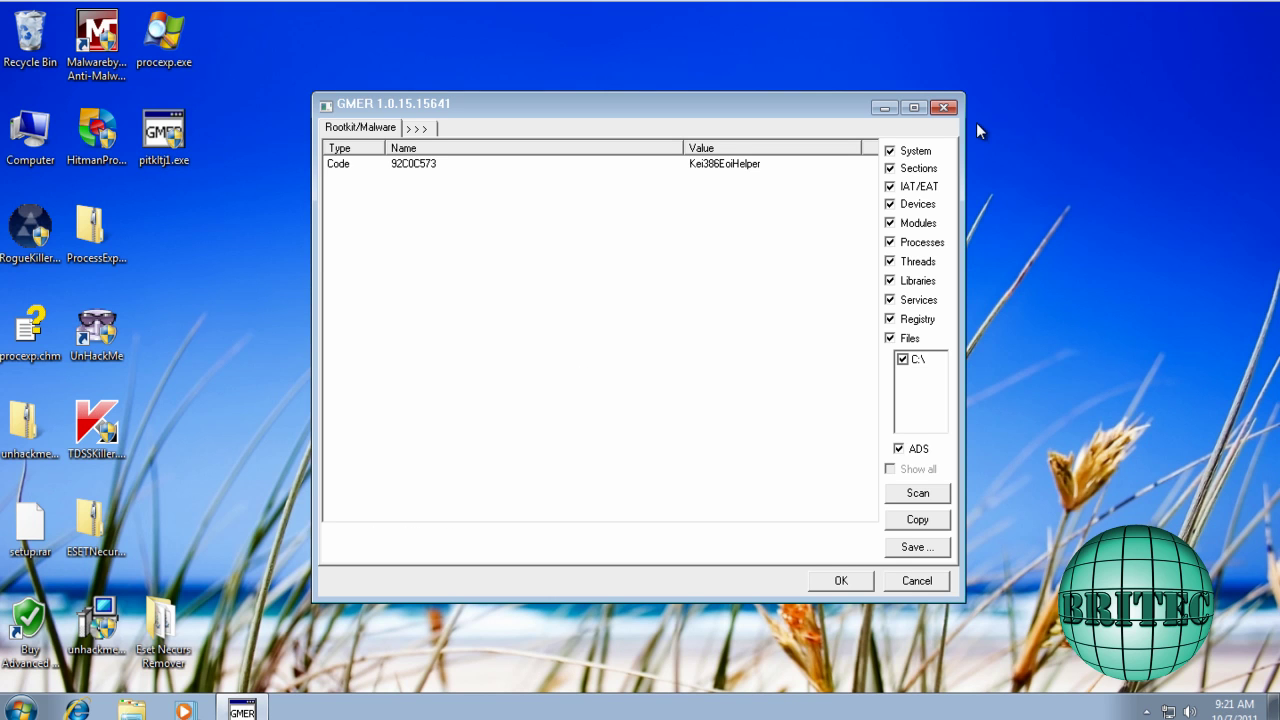
click(941, 109)
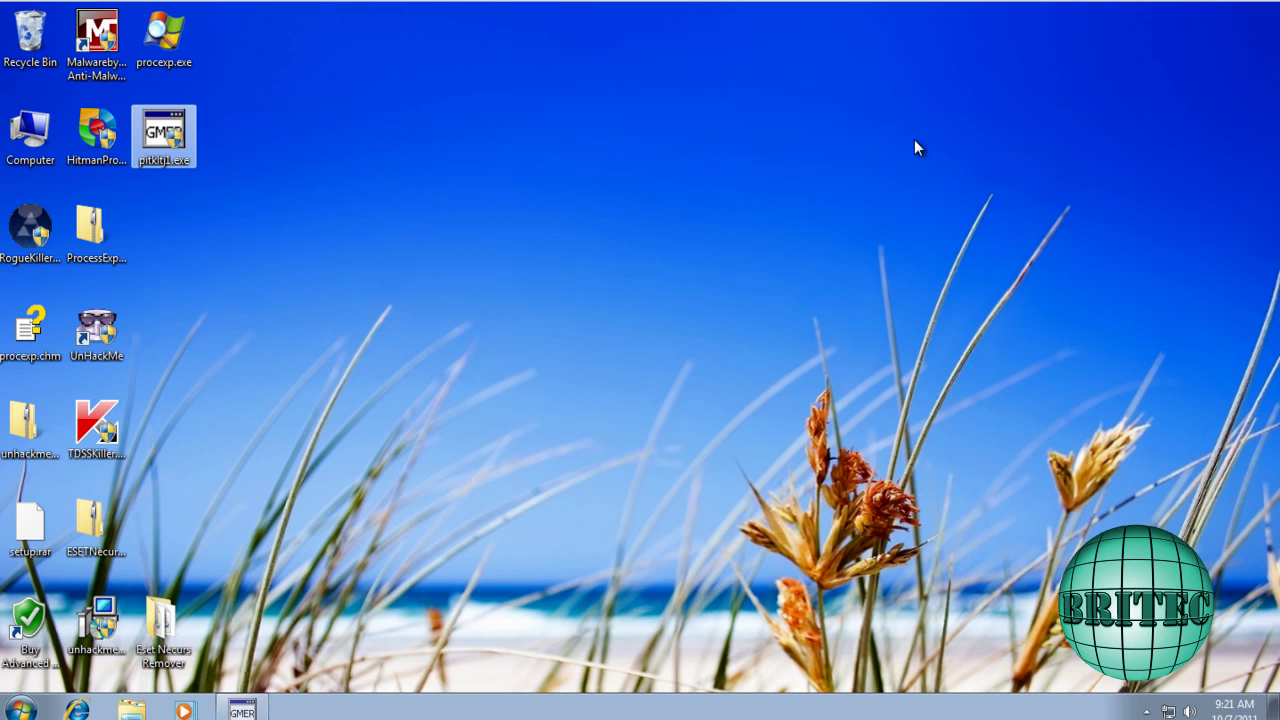
Empty the Recycle Bin, confirming permanent deletion
right_click(23, 38)
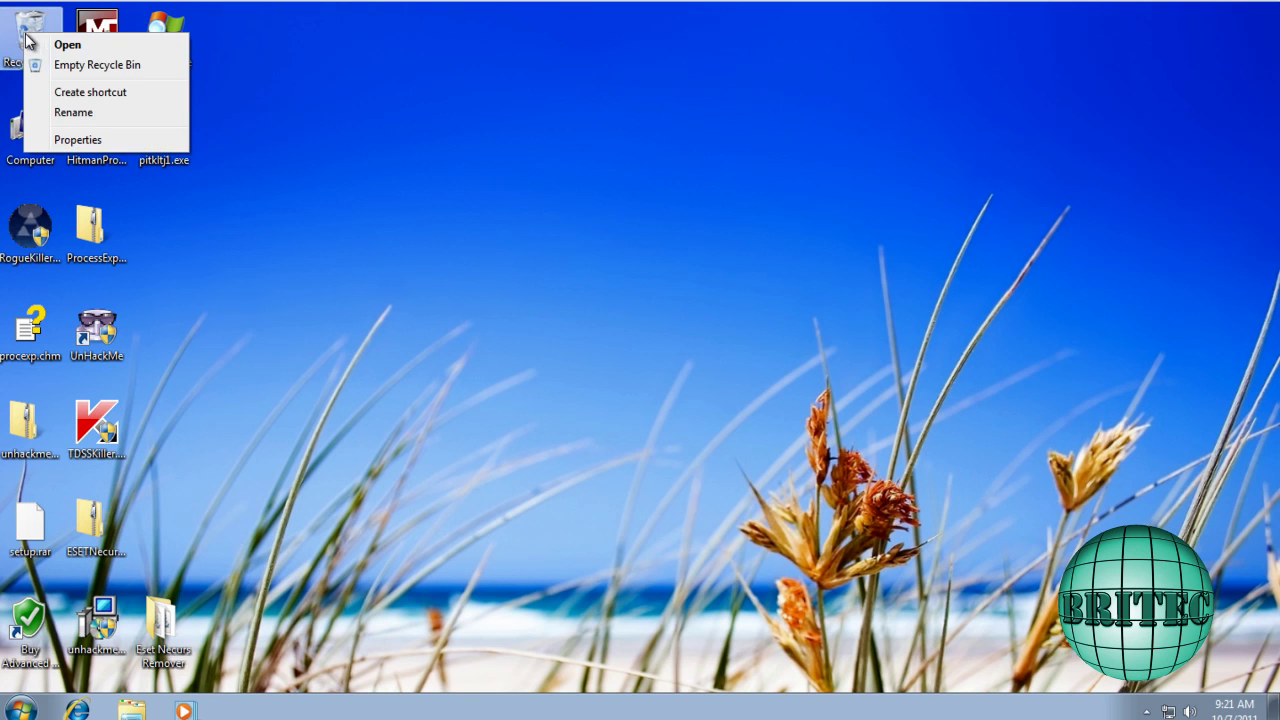
click(67, 68)
click(705, 431)
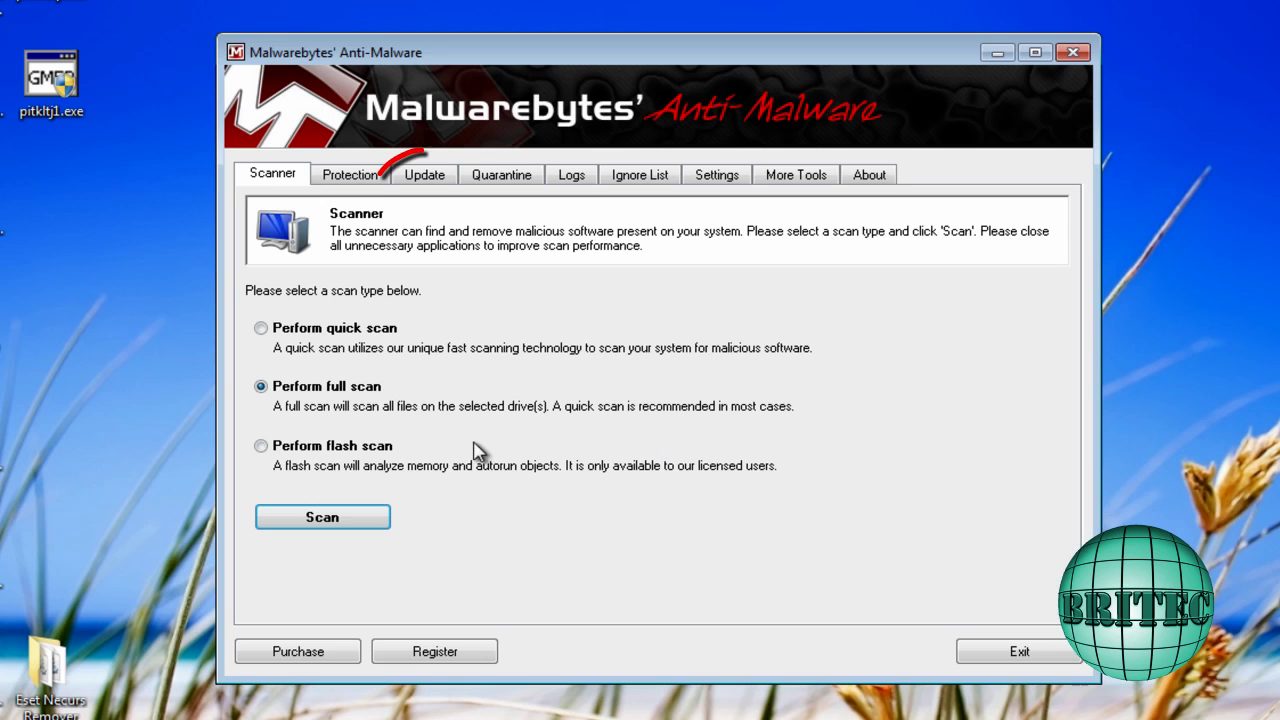
Check Malwarebytes for updates and confirm the database is already the latest version
click(424, 176)
click(344, 395)
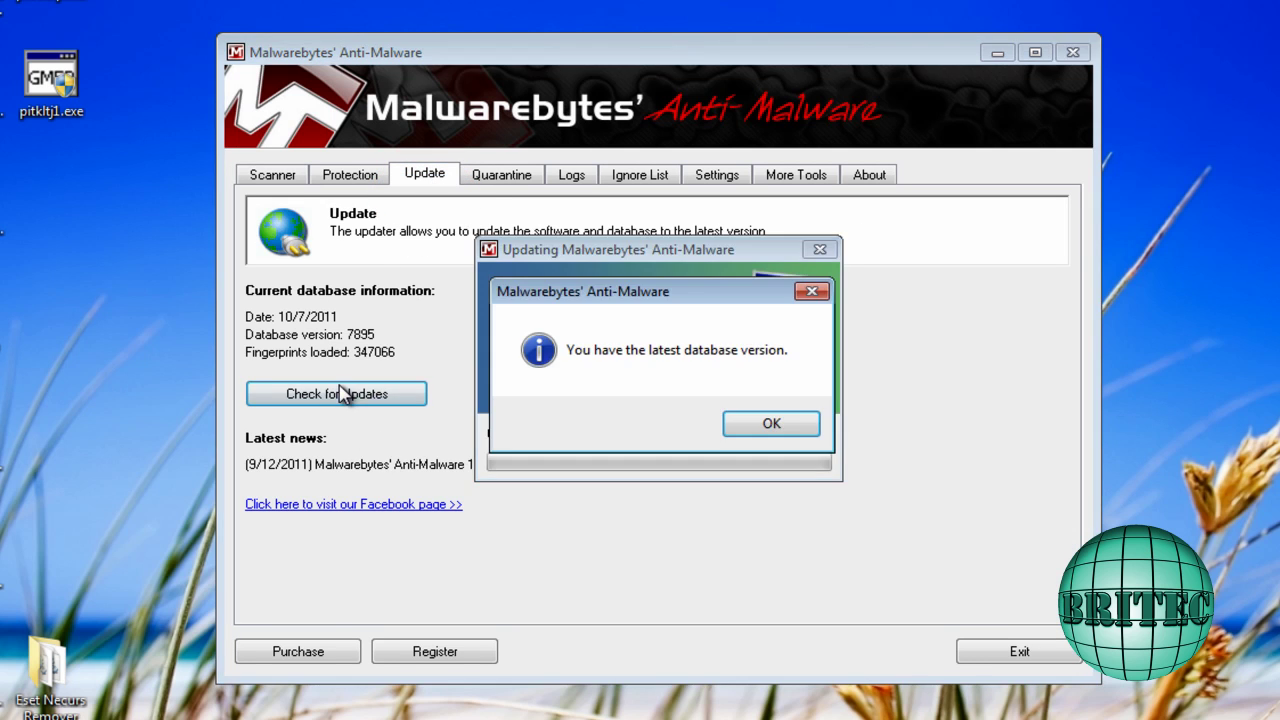
click(771, 423)
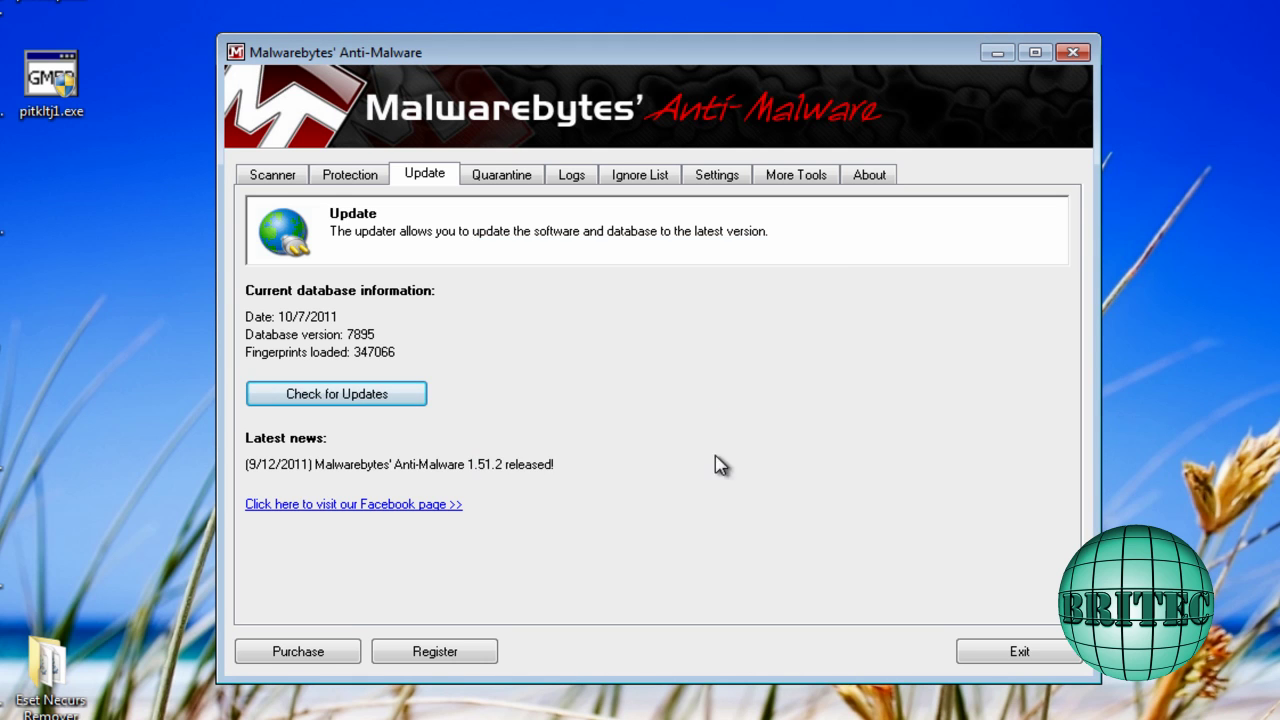
Run a full Malwarebytes scan of C:\, abort it, and exit the program
click(272, 176)
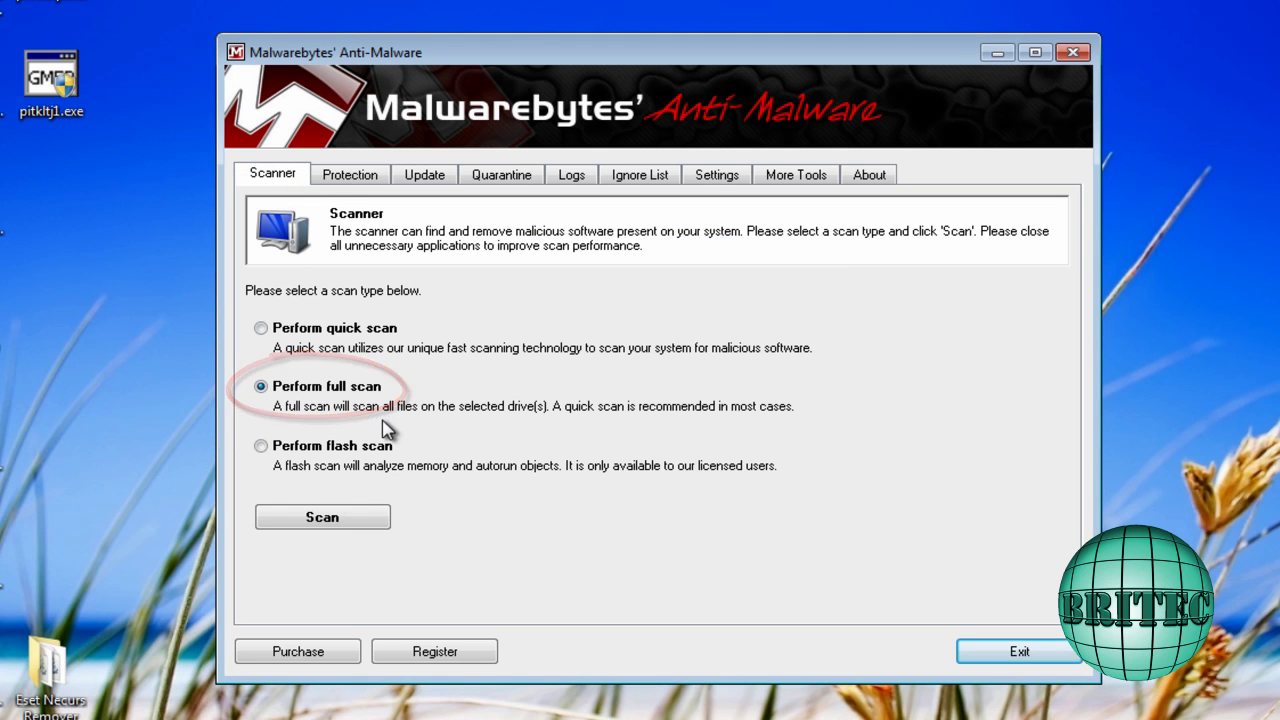
click(322, 517)
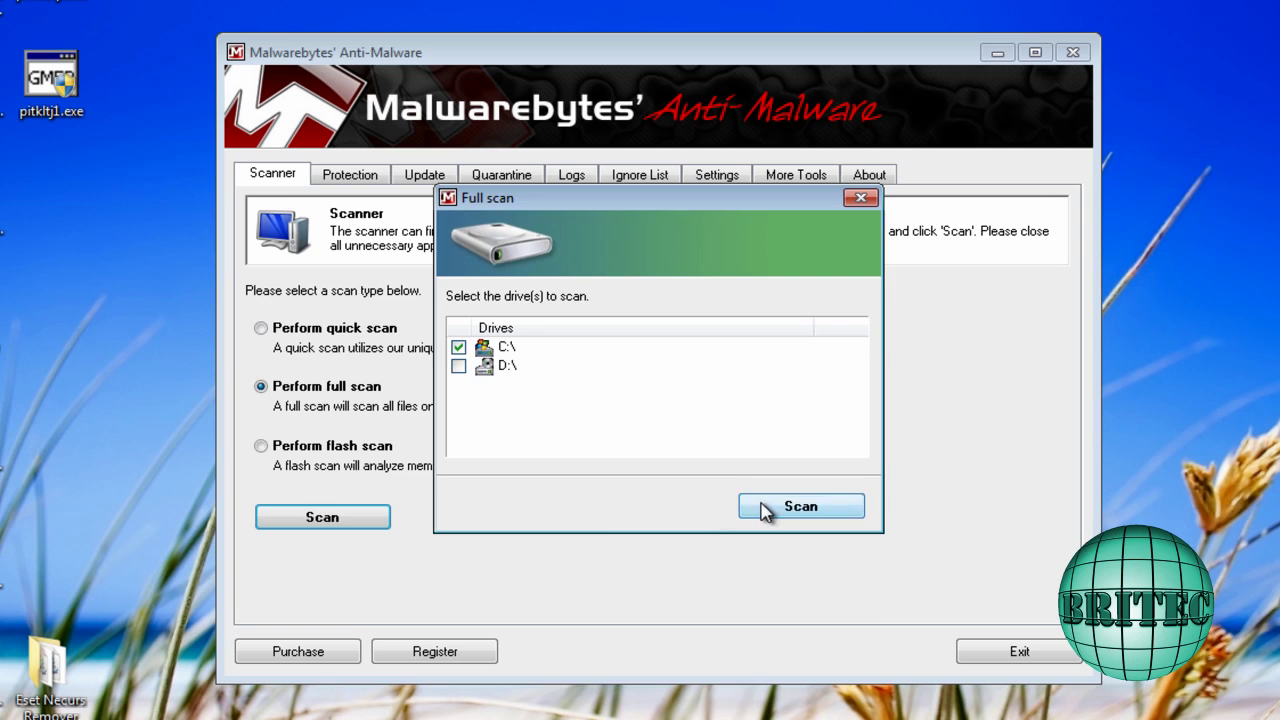
click(768, 508)
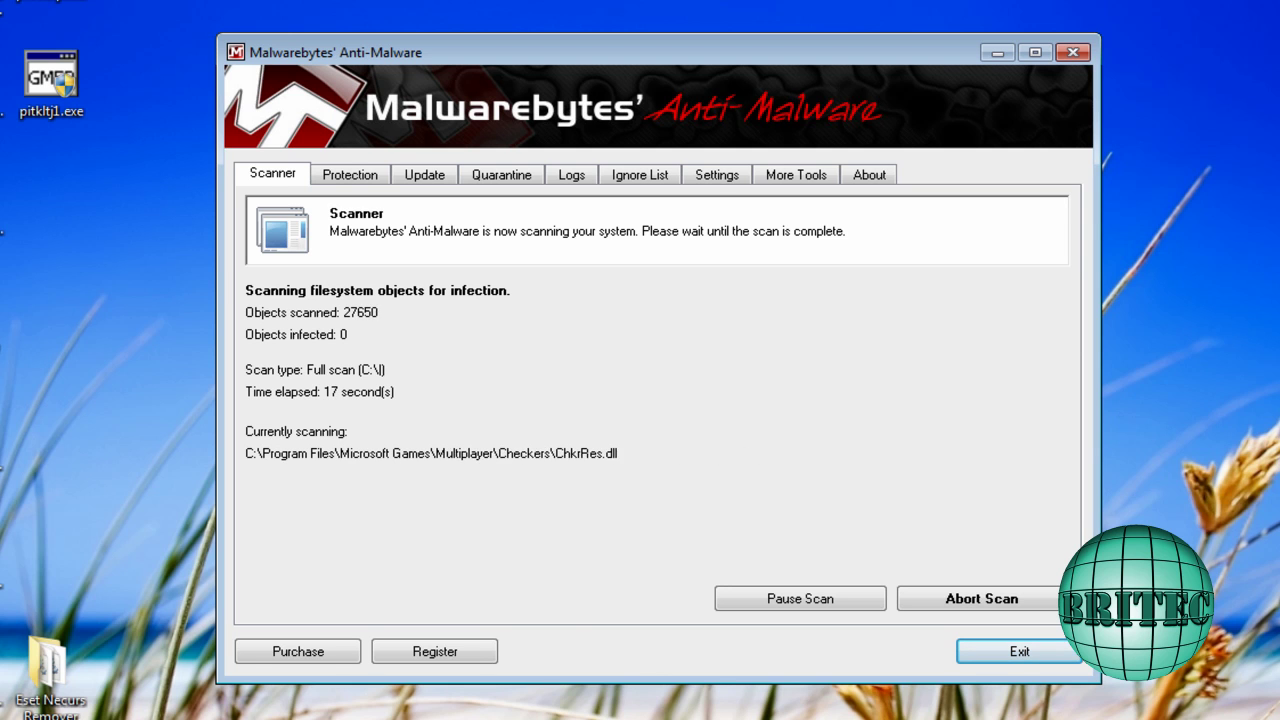
click(930, 598)
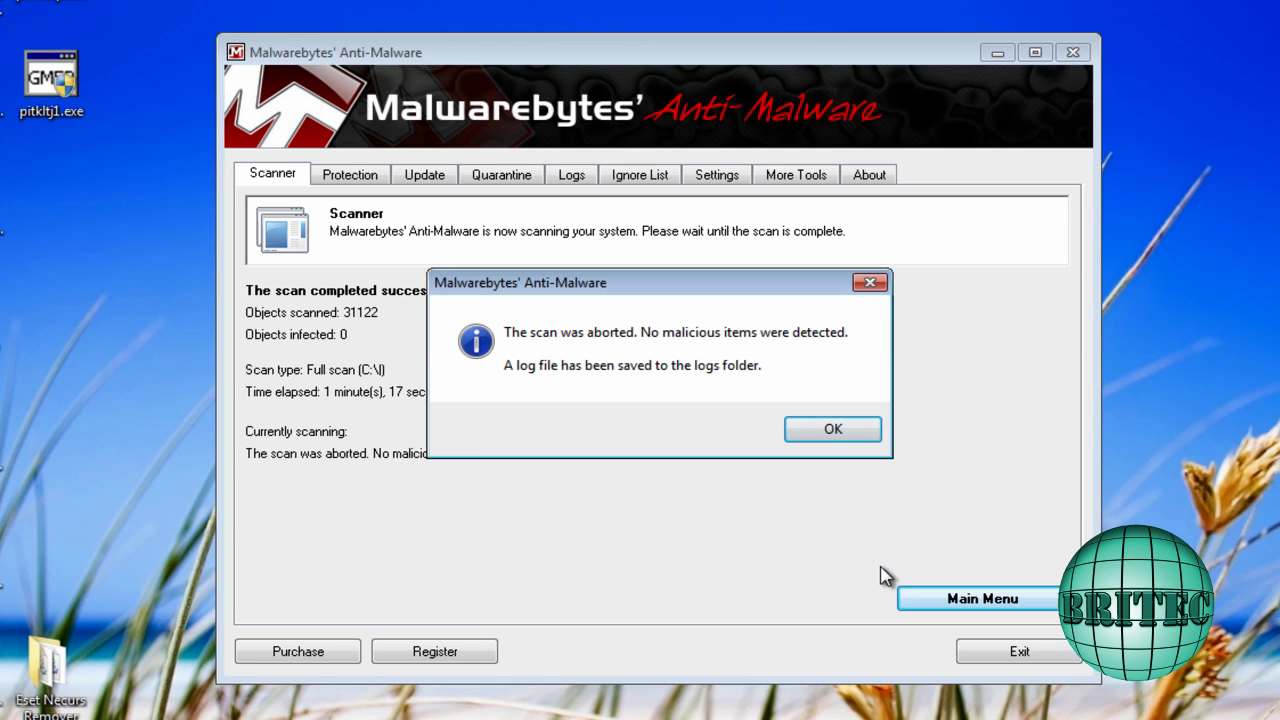
click(848, 432)
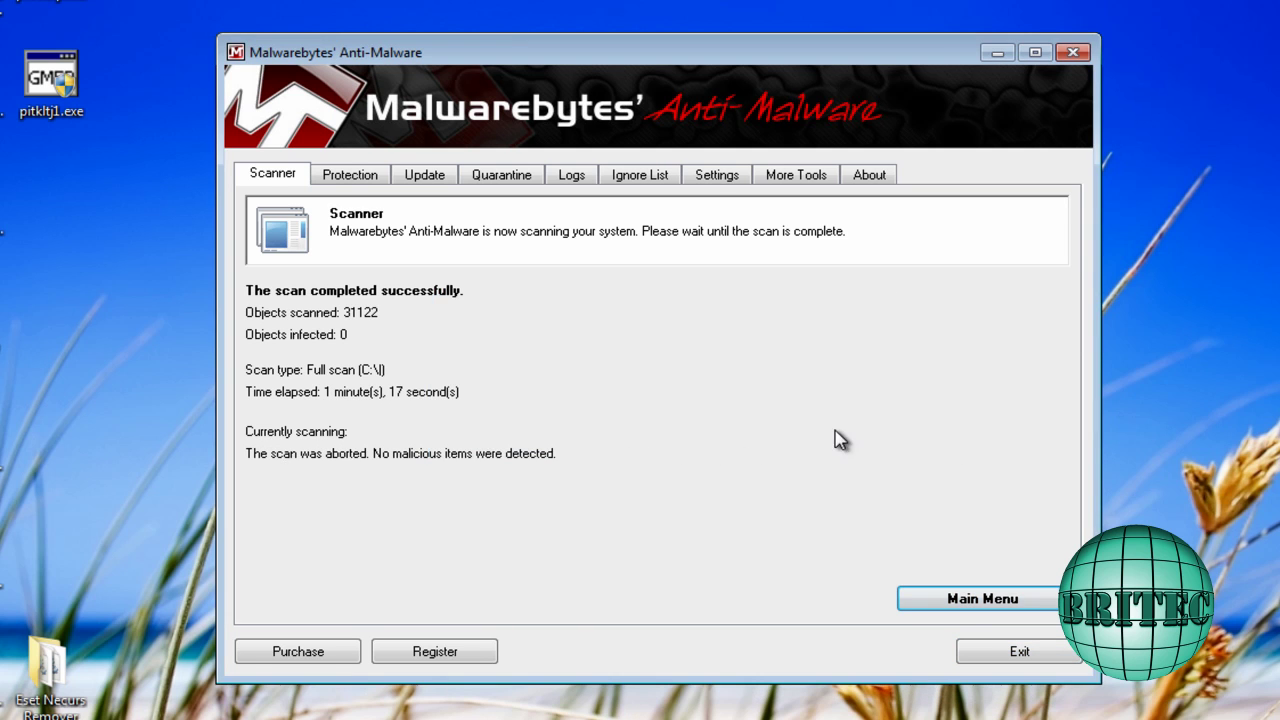
click(1000, 653)
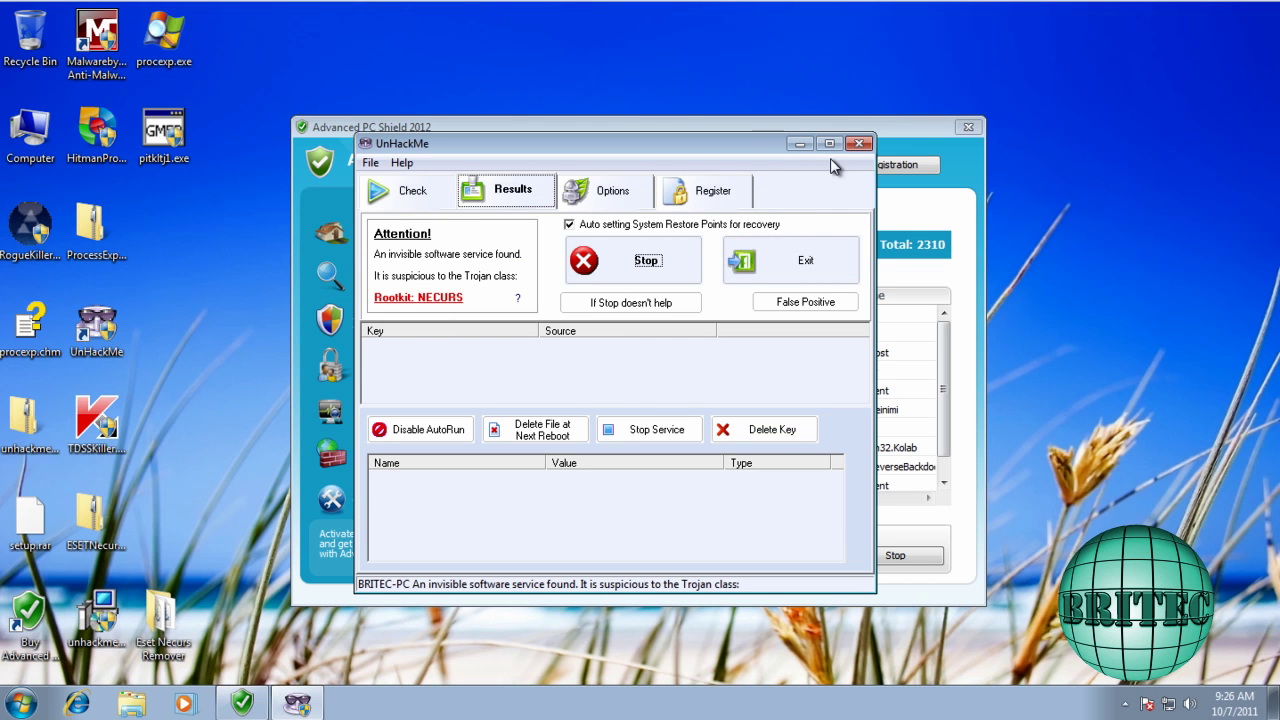
Close UnHackMe and open Advanced PC Shield 2012's manual activation screen
click(860, 145)
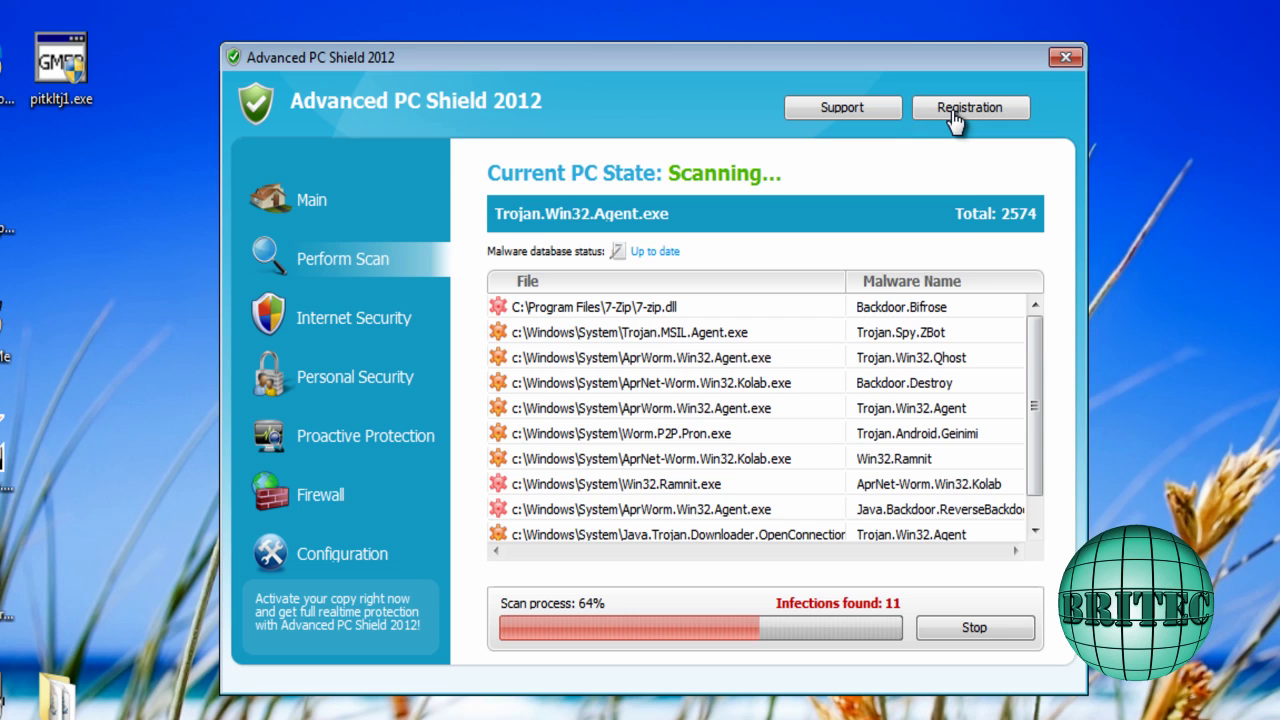
click(955, 117)
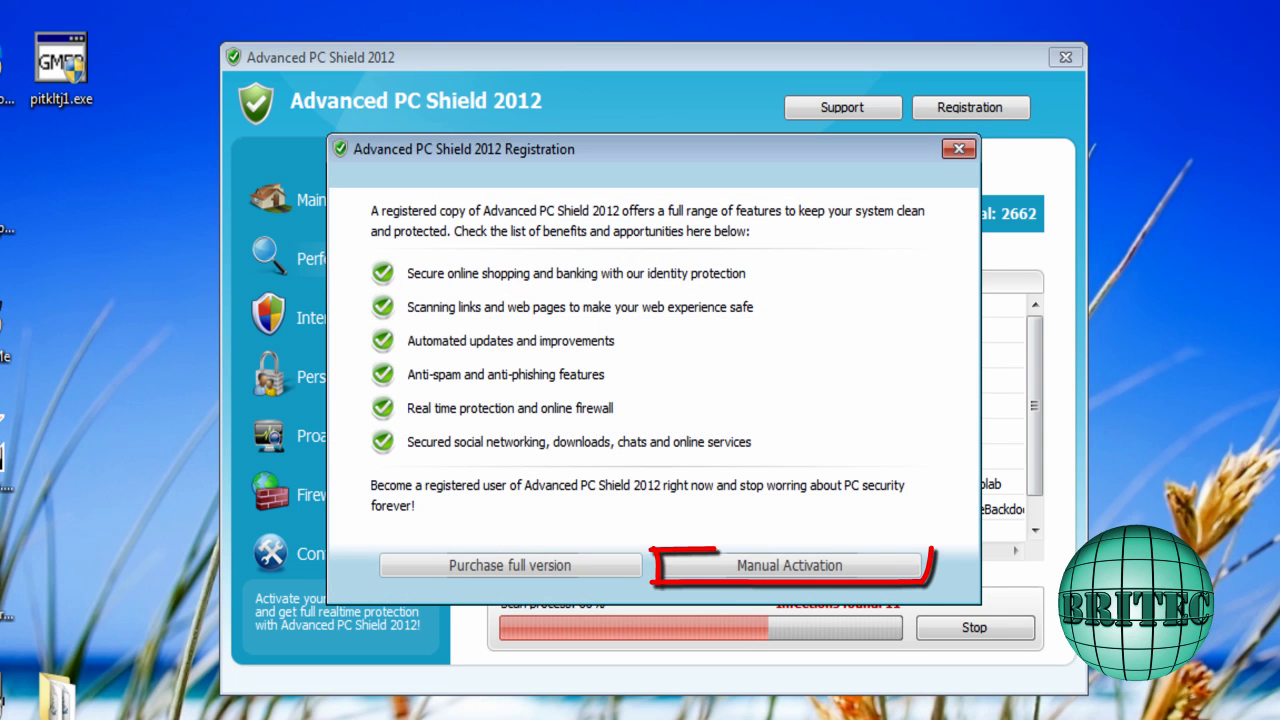
click(772, 568)
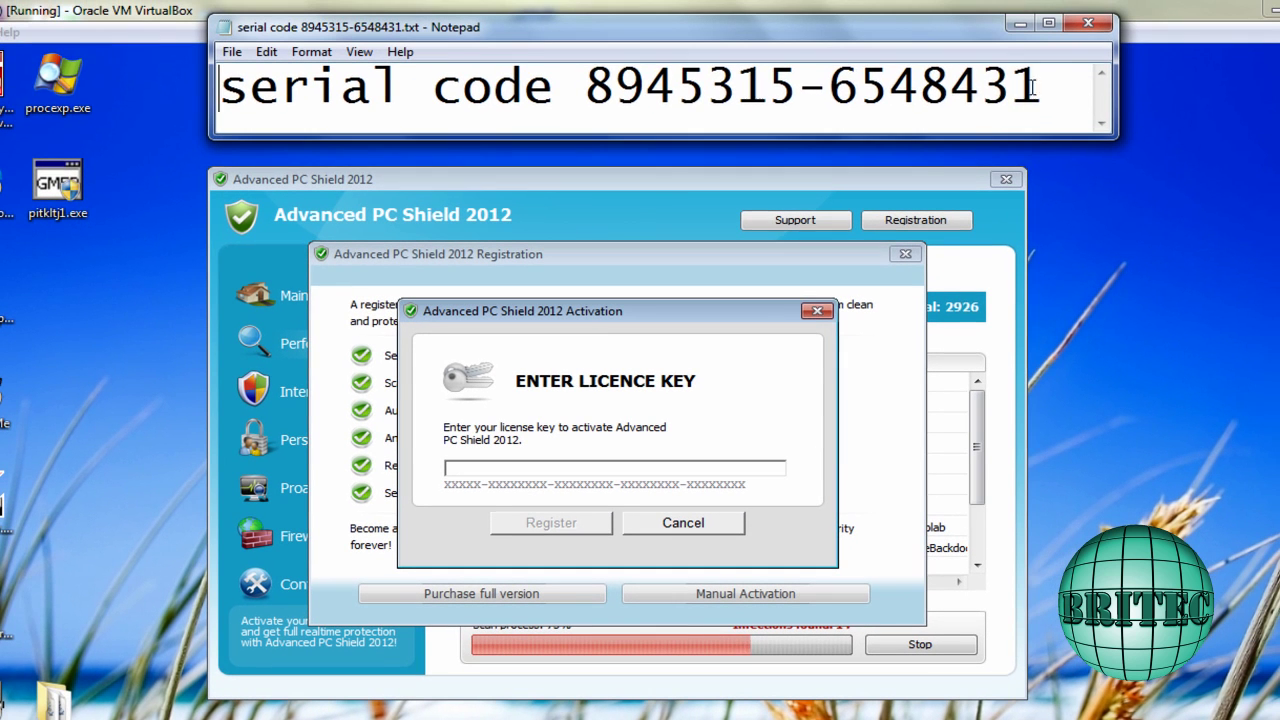
Copy the serial code from Notepad into the licence-key field and register, acknowledging successful activation
drag(1099, 0, 618, 0)
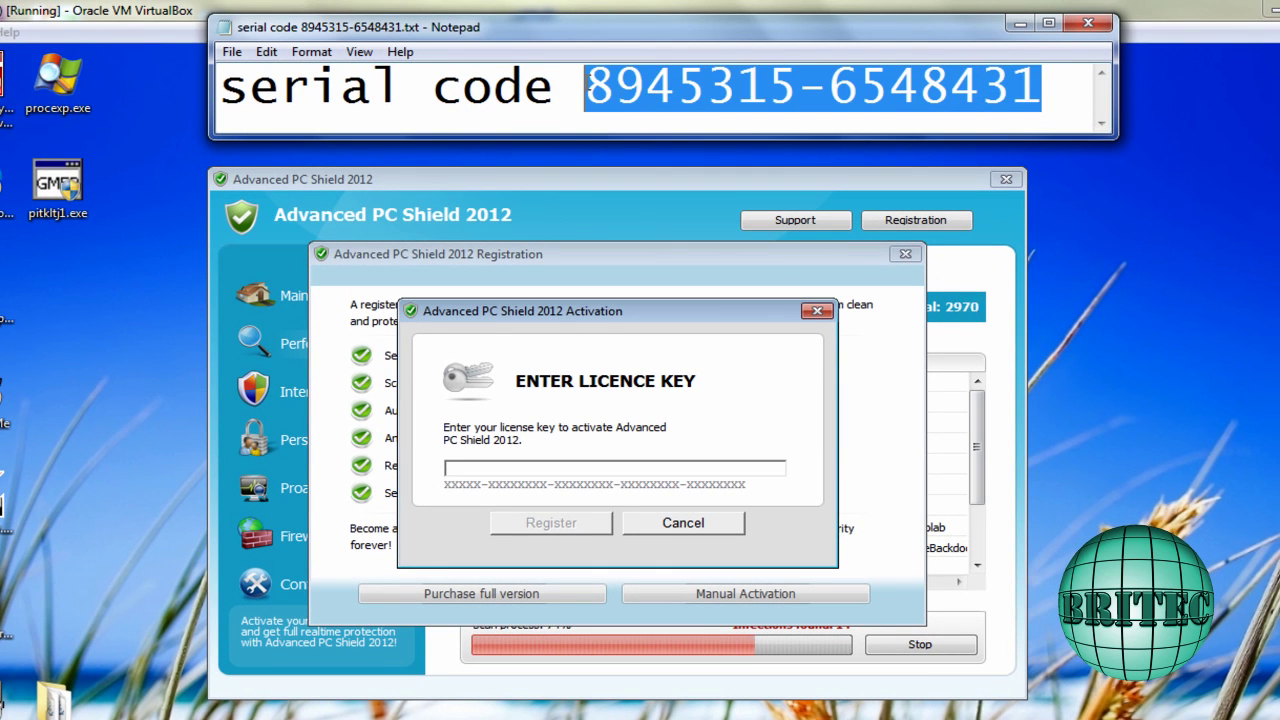
right_click(618, 88)
click(650, 140)
click(527, 472)
key(ctrl+v)
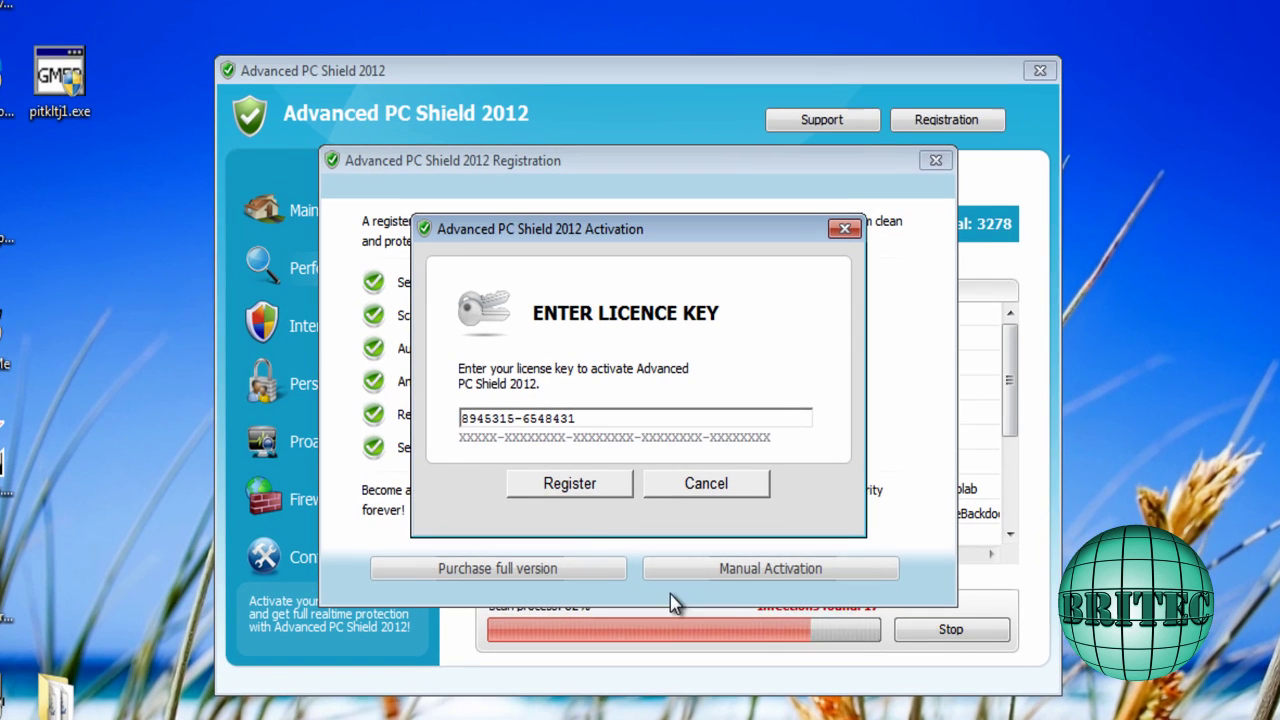
click(571, 481)
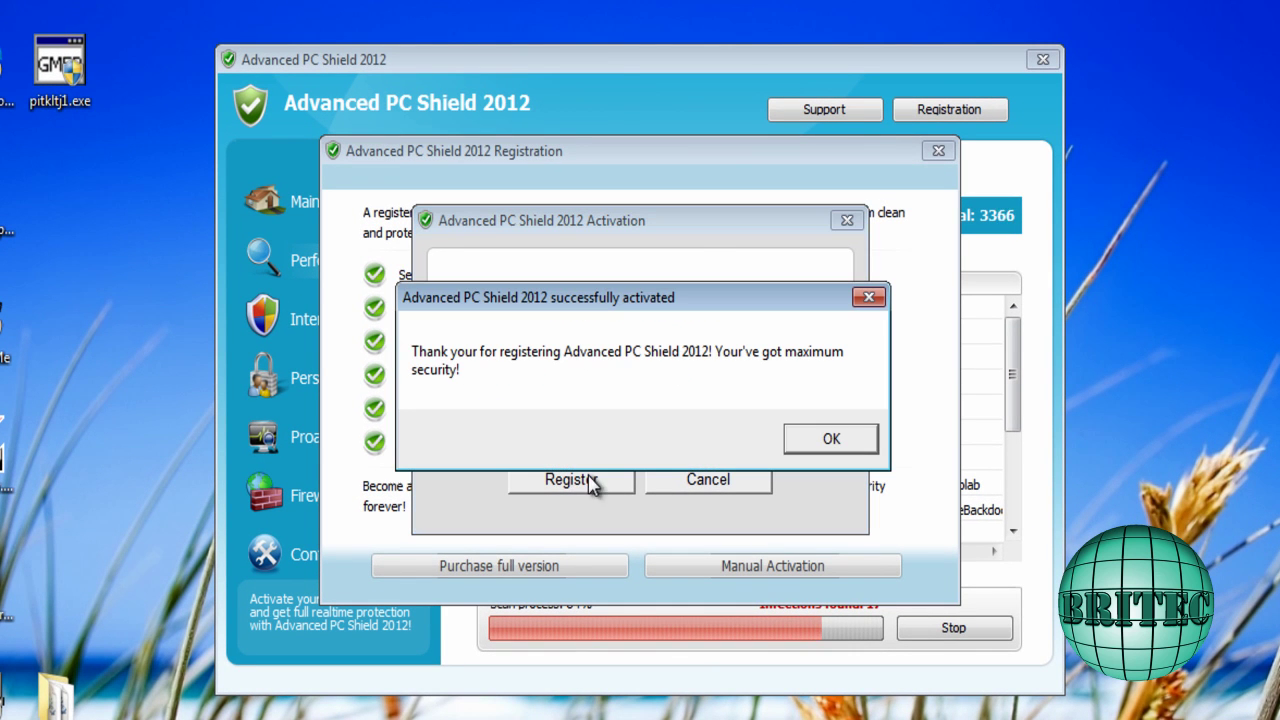
click(852, 440)
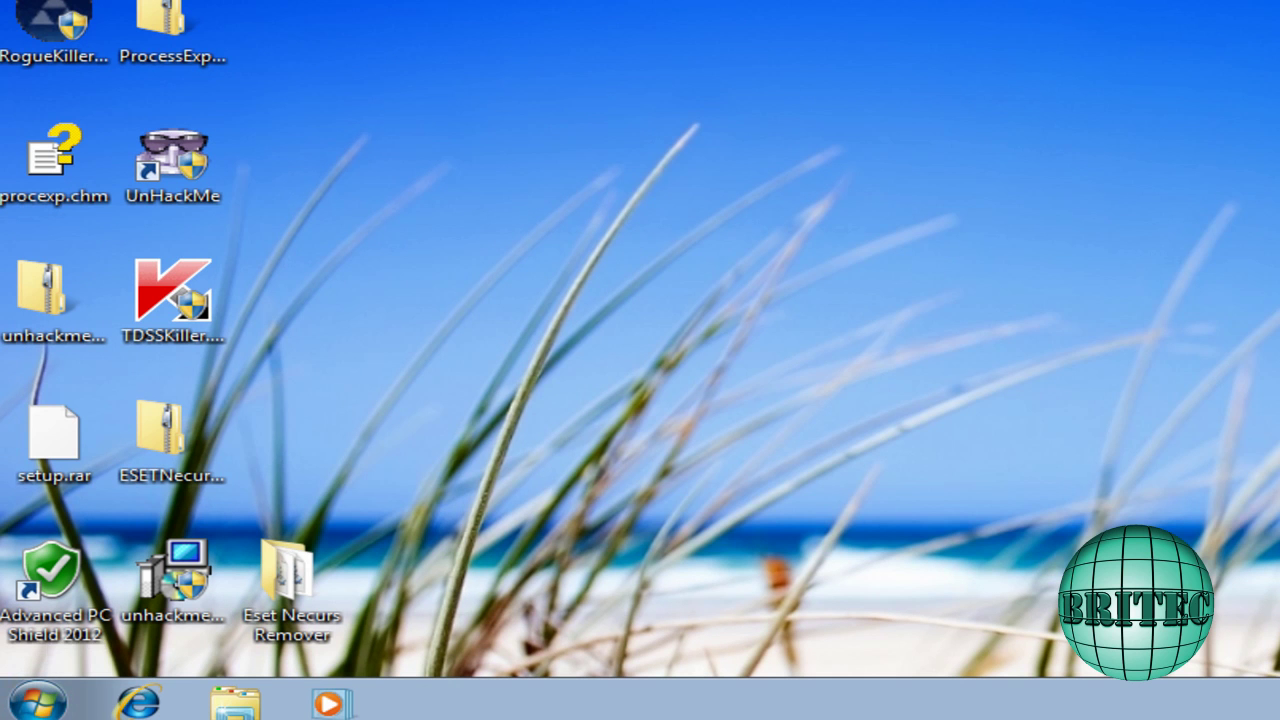
Uninstall Advanced PC Shield 2012 from Control Panel's Programs and Features, accepting the restart
click(42, 692)
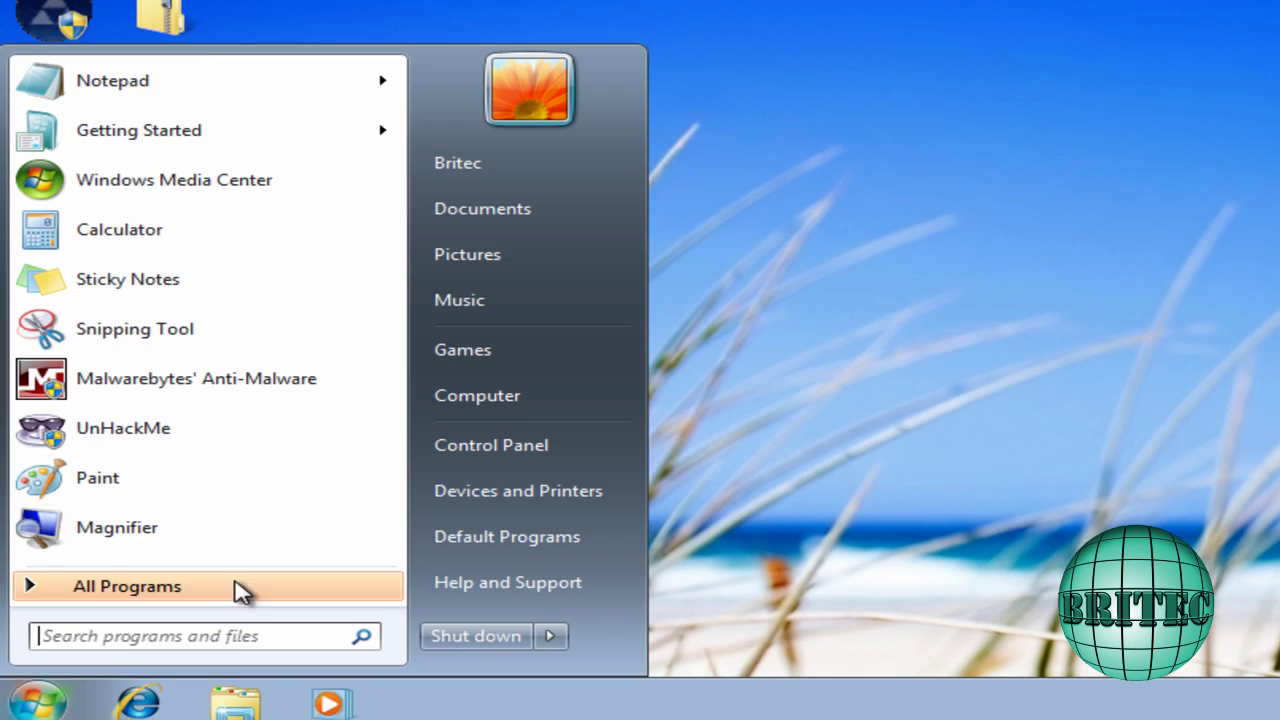
click(489, 452)
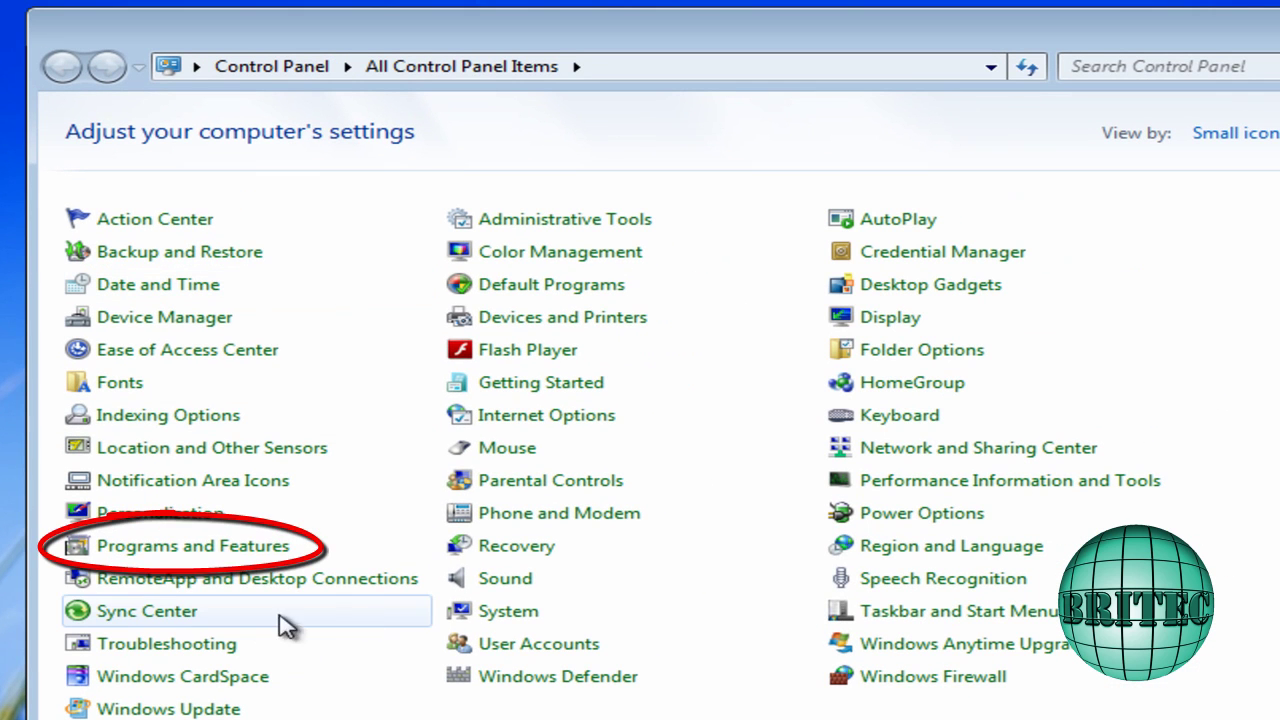
click(186, 560)
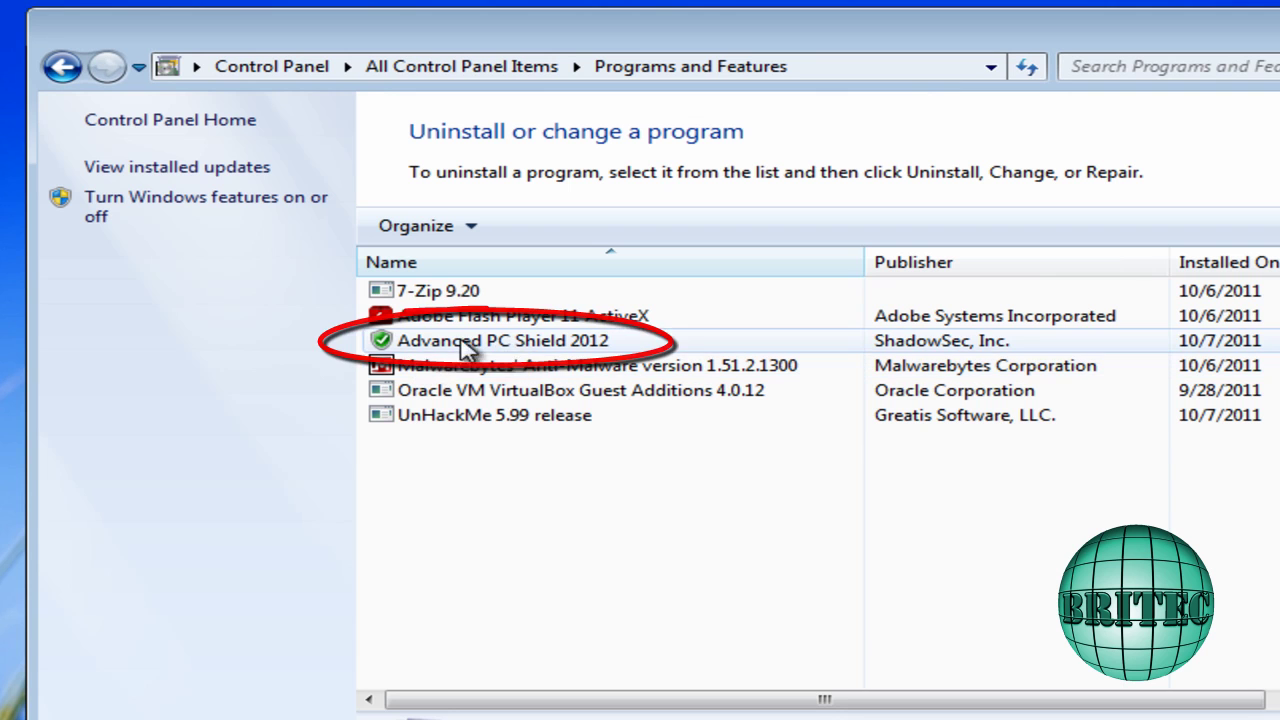
click(517, 343)
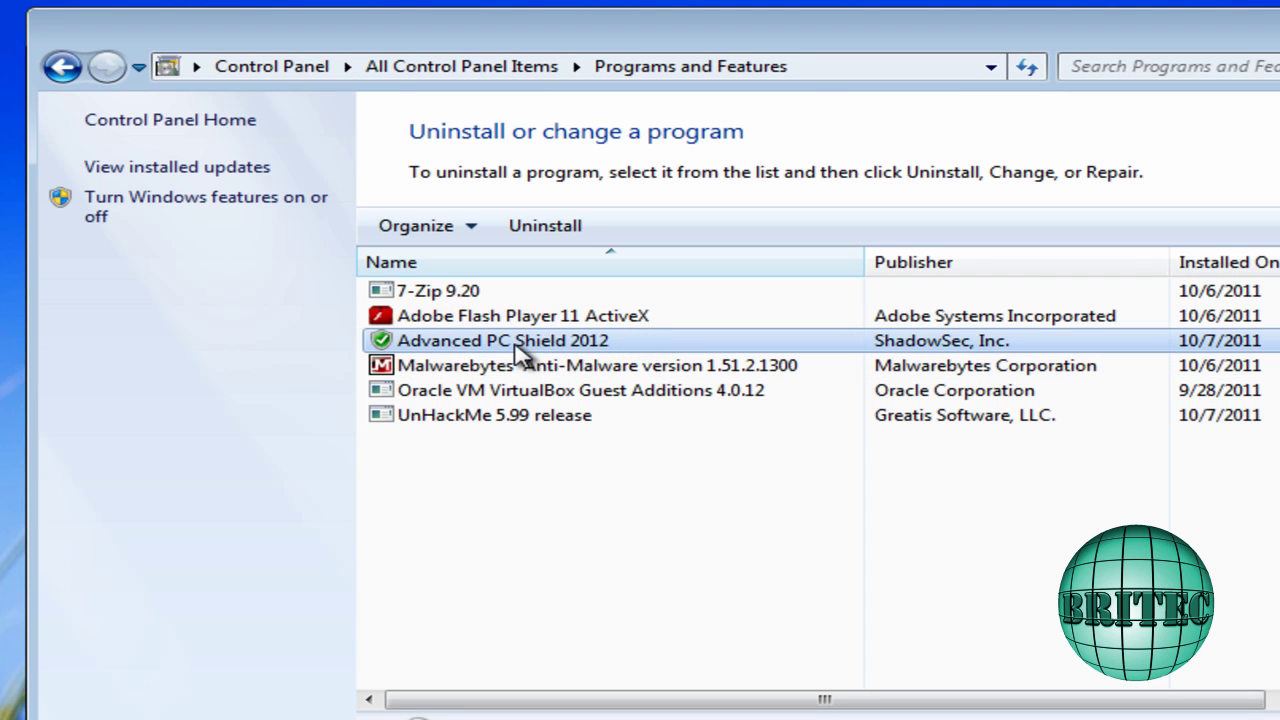
click(545, 226)
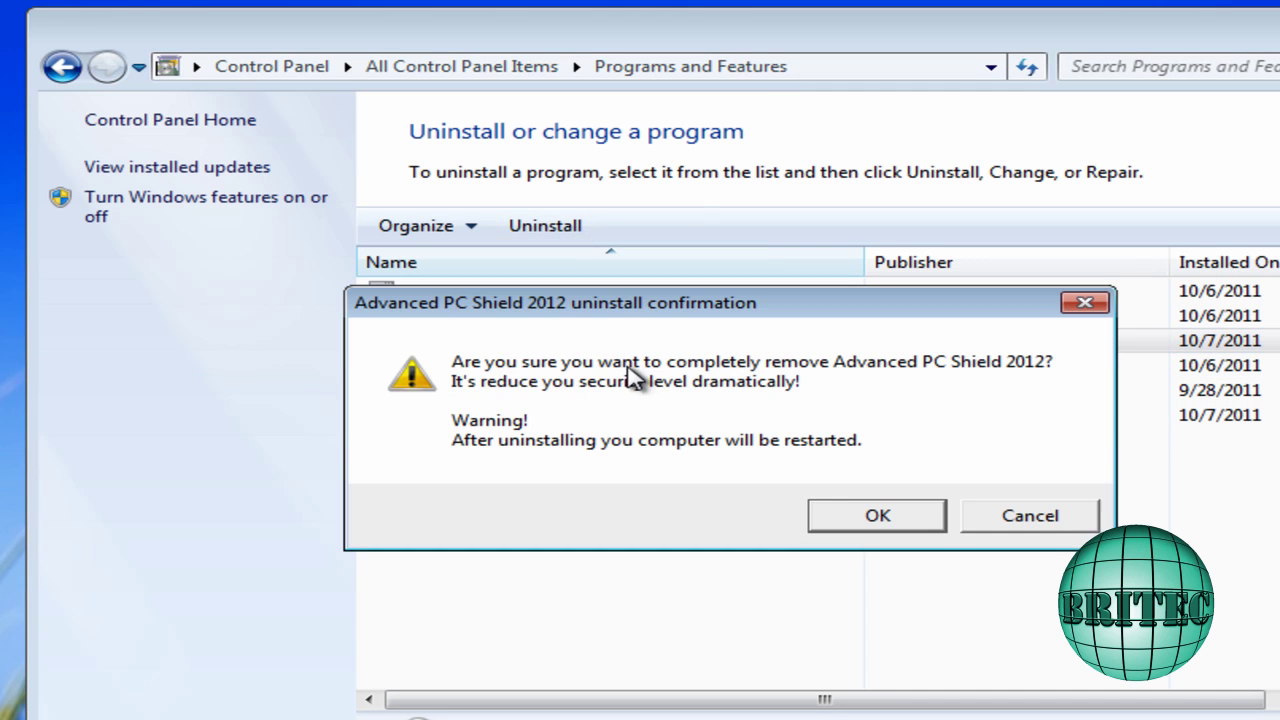
click(863, 523)
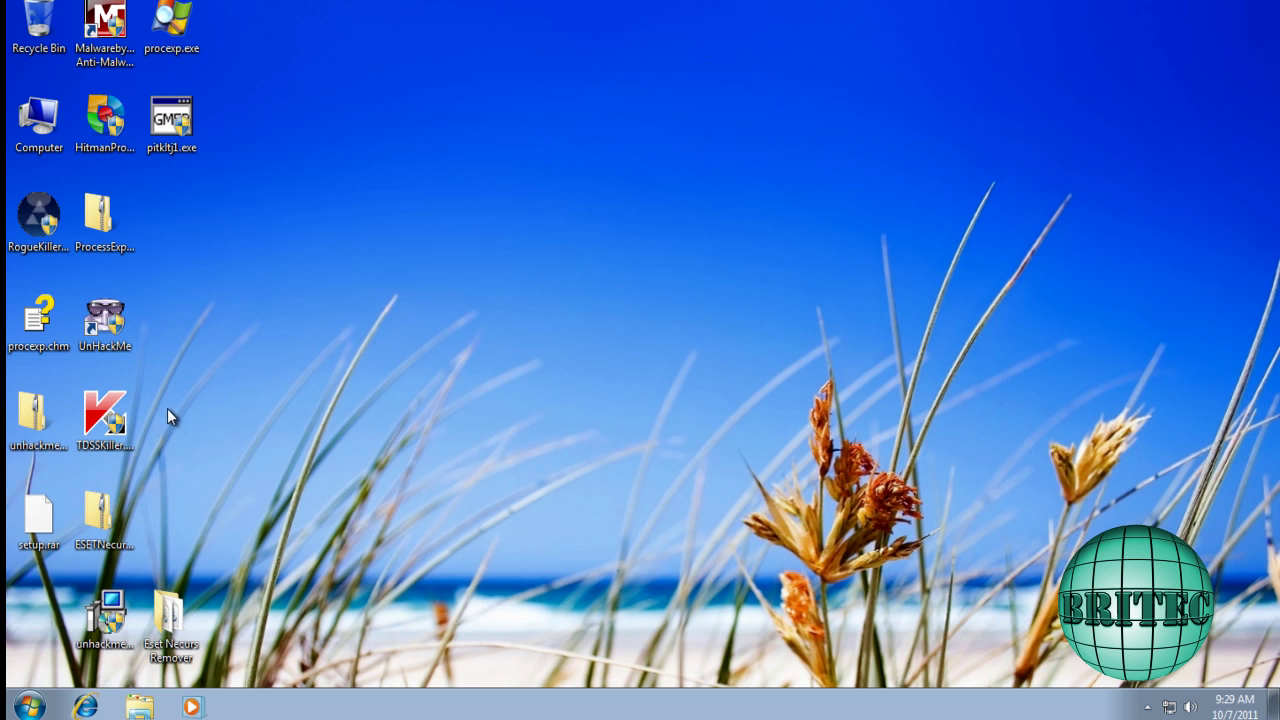
Launch TDSSKiller with administrator rights and start a rootkit scan
double_click(112, 418)
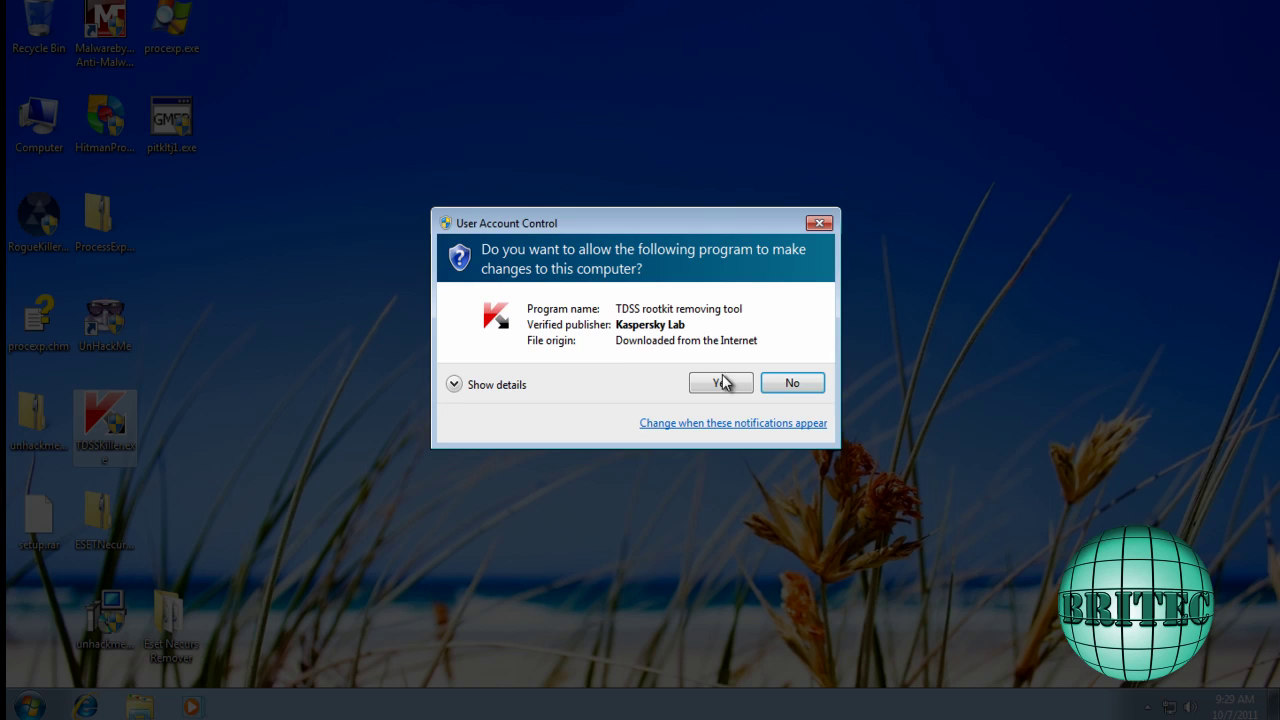
click(722, 383)
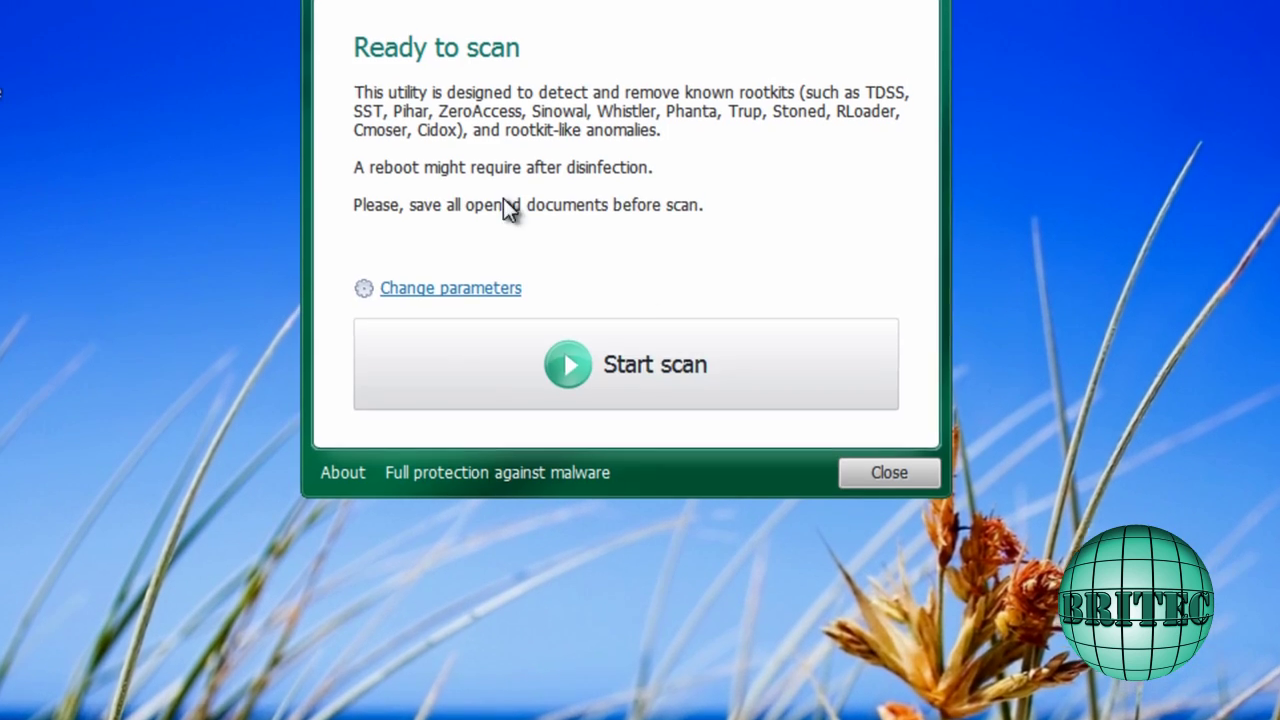
click(598, 378)
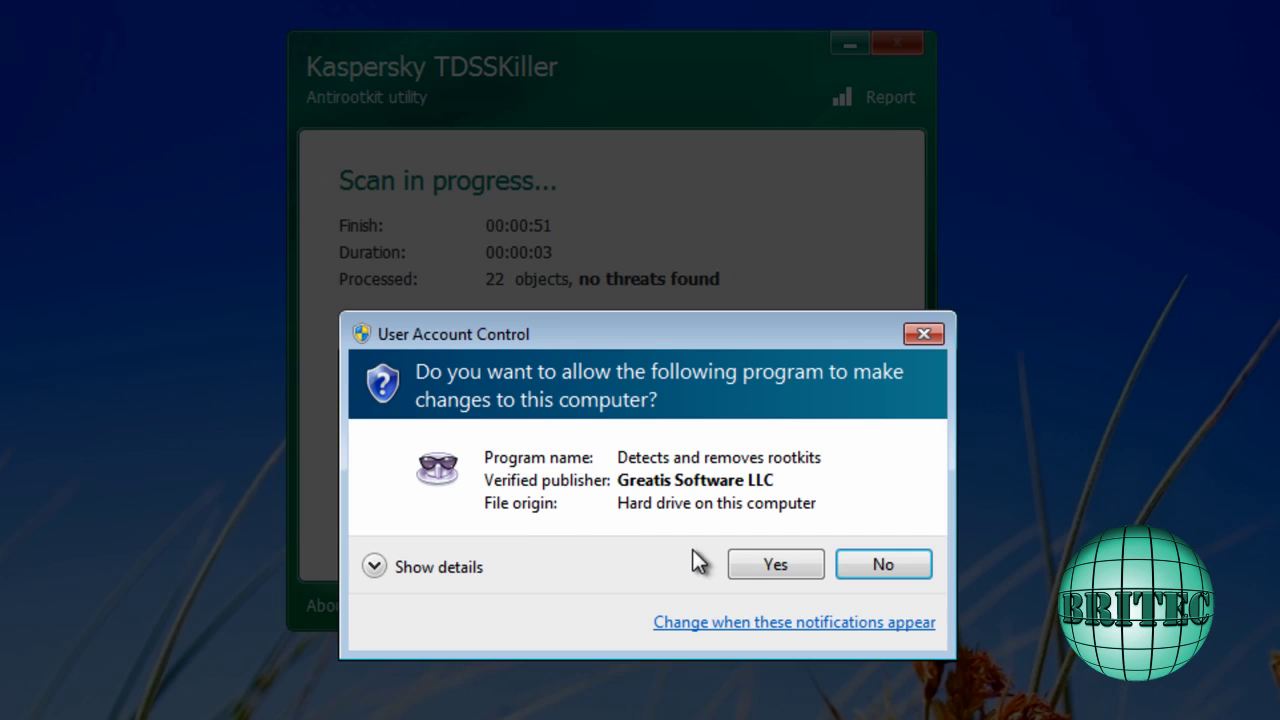
Run UnHackMe's quick Trojan check as administrator and acknowledge that no Trojan was found
click(736, 561)
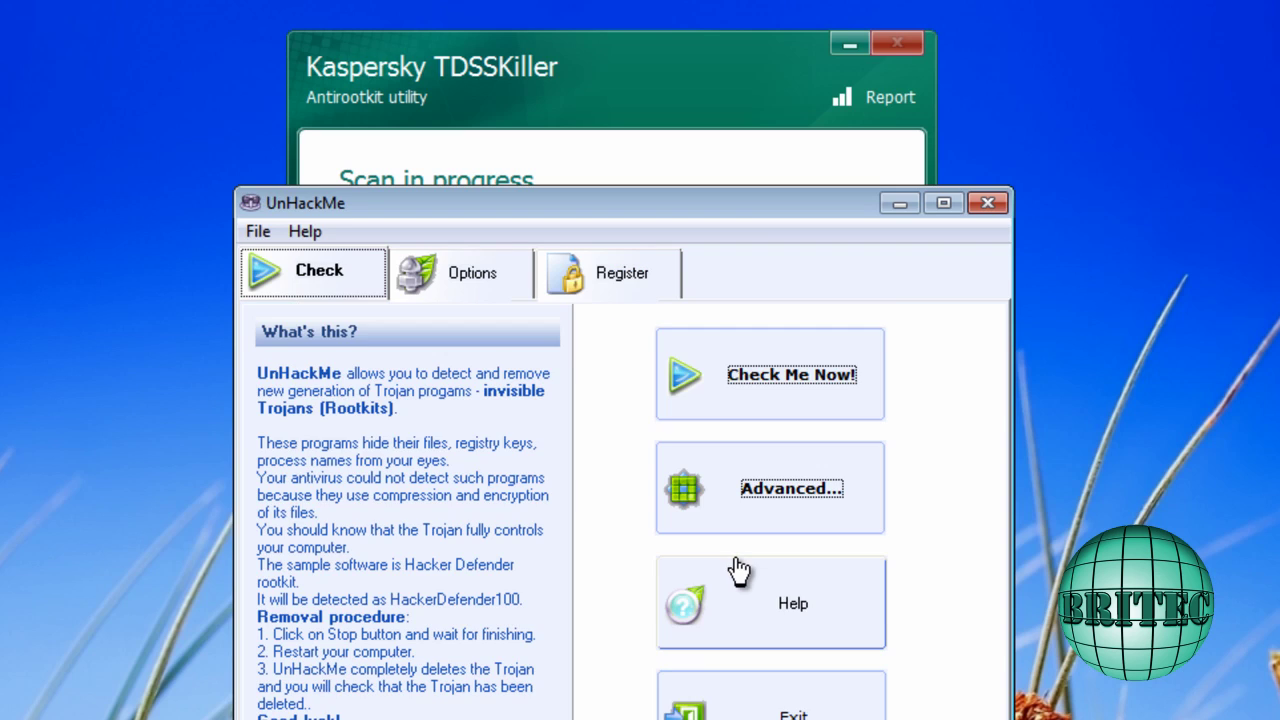
click(760, 380)
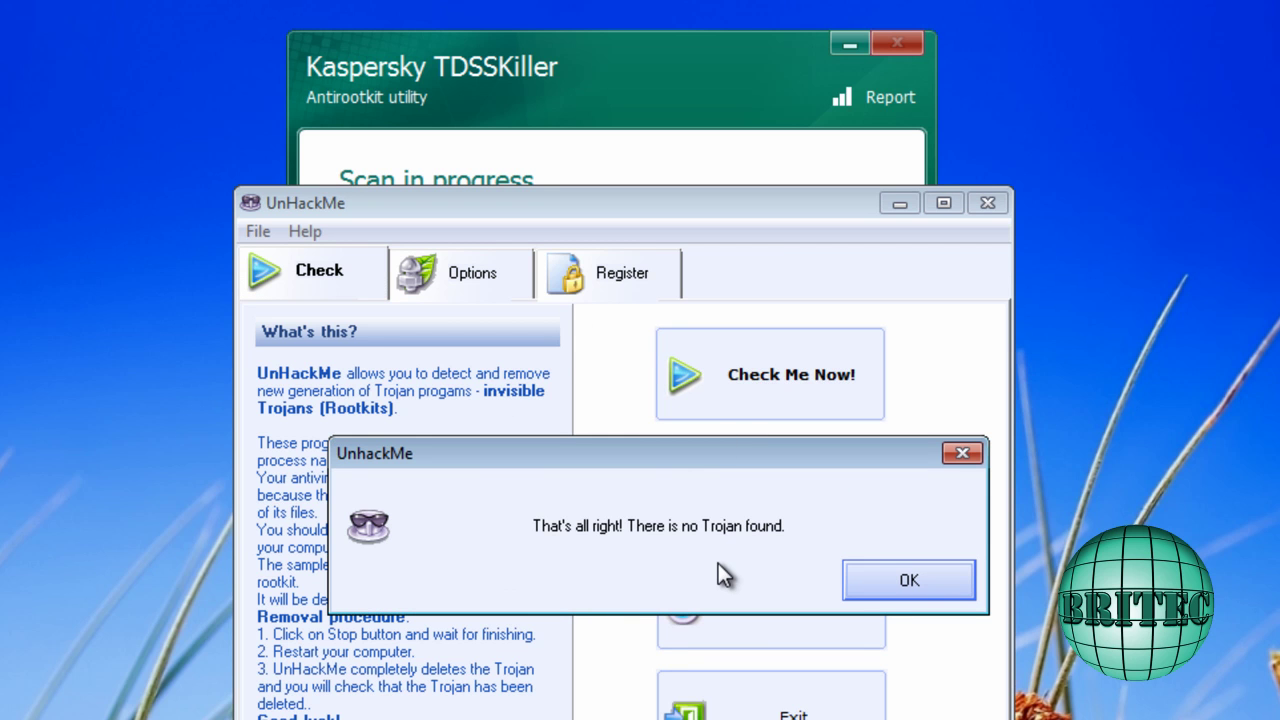
click(866, 574)
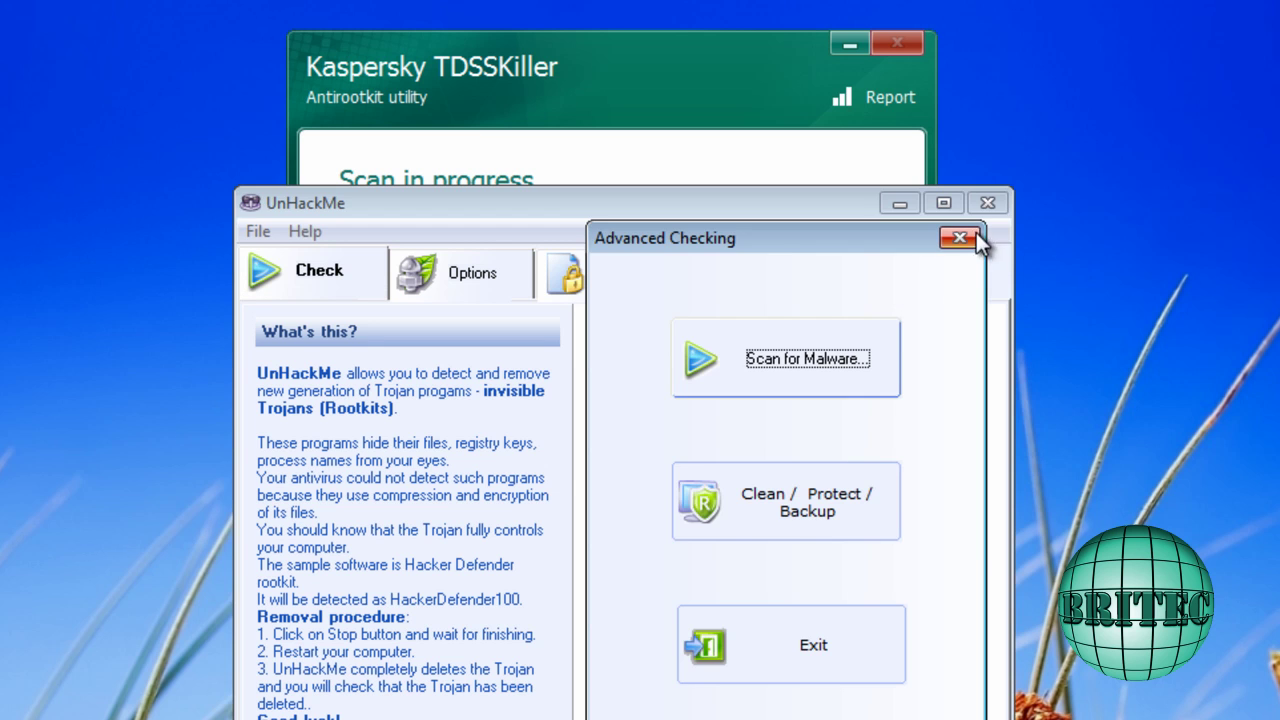